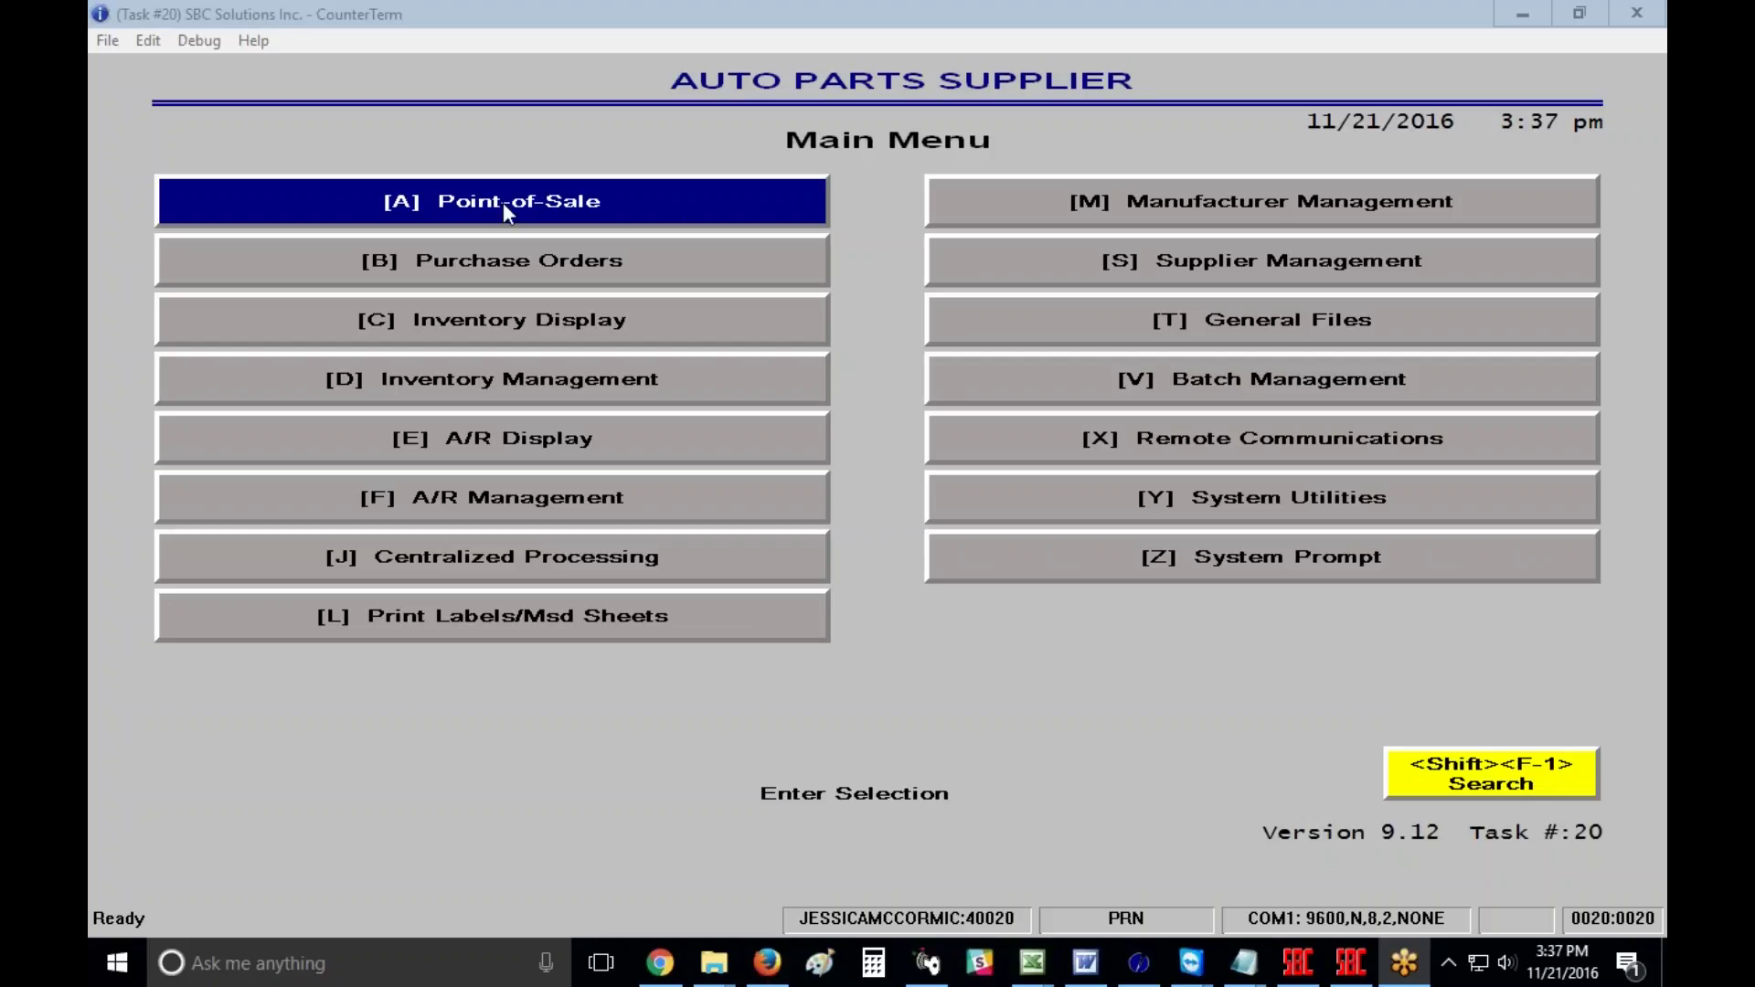
# Step: Open Hold Queue Status from the Point-of-Sale functions and enter the clerk number
pyautogui.click(612, 217)
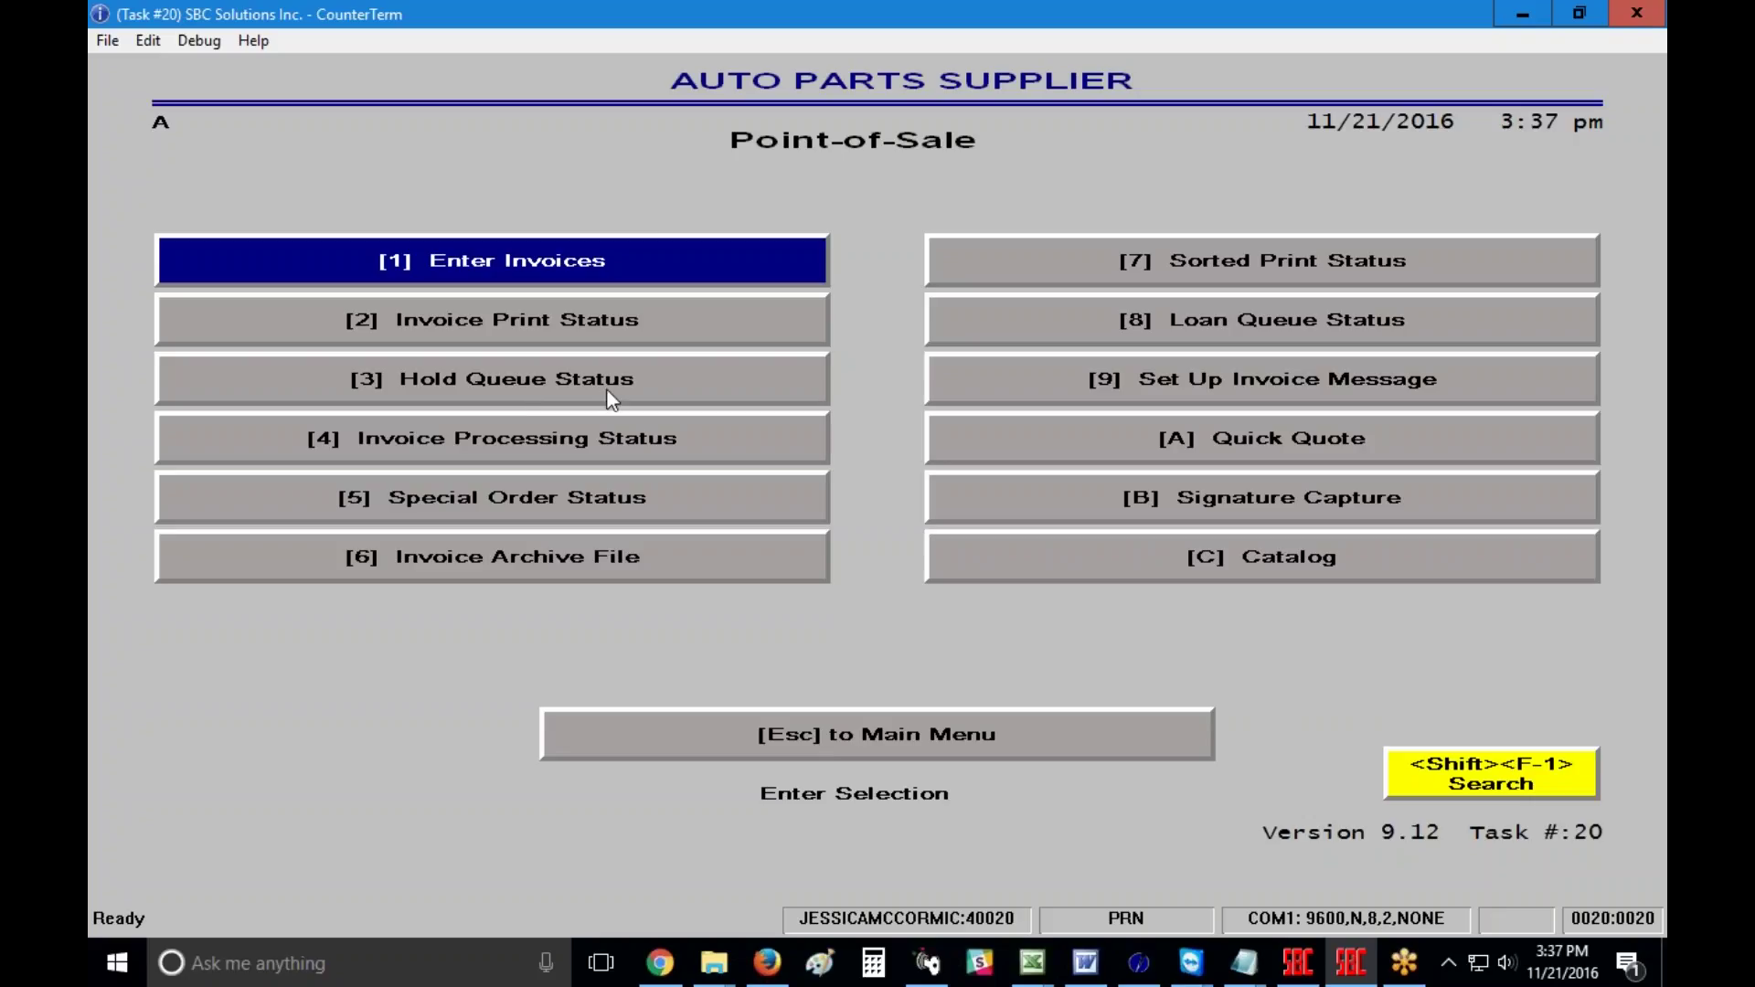
pyautogui.click(729, 381)
pyautogui.write('11')
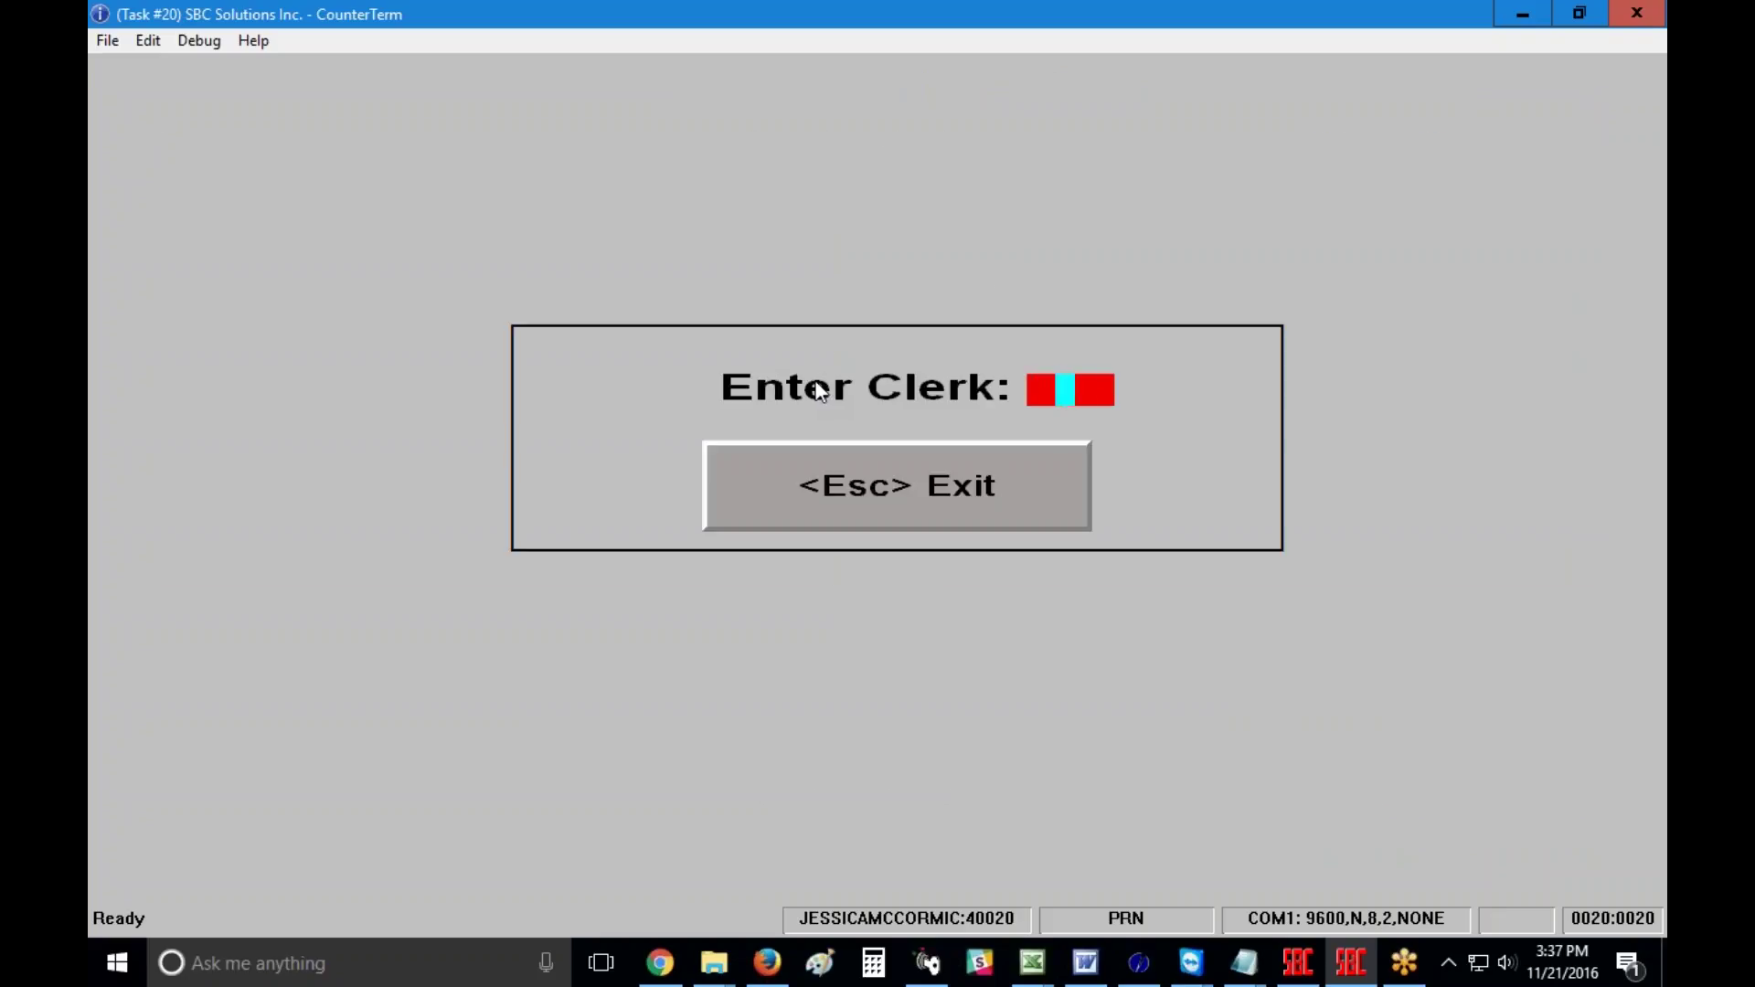
pyautogui.press('Return')
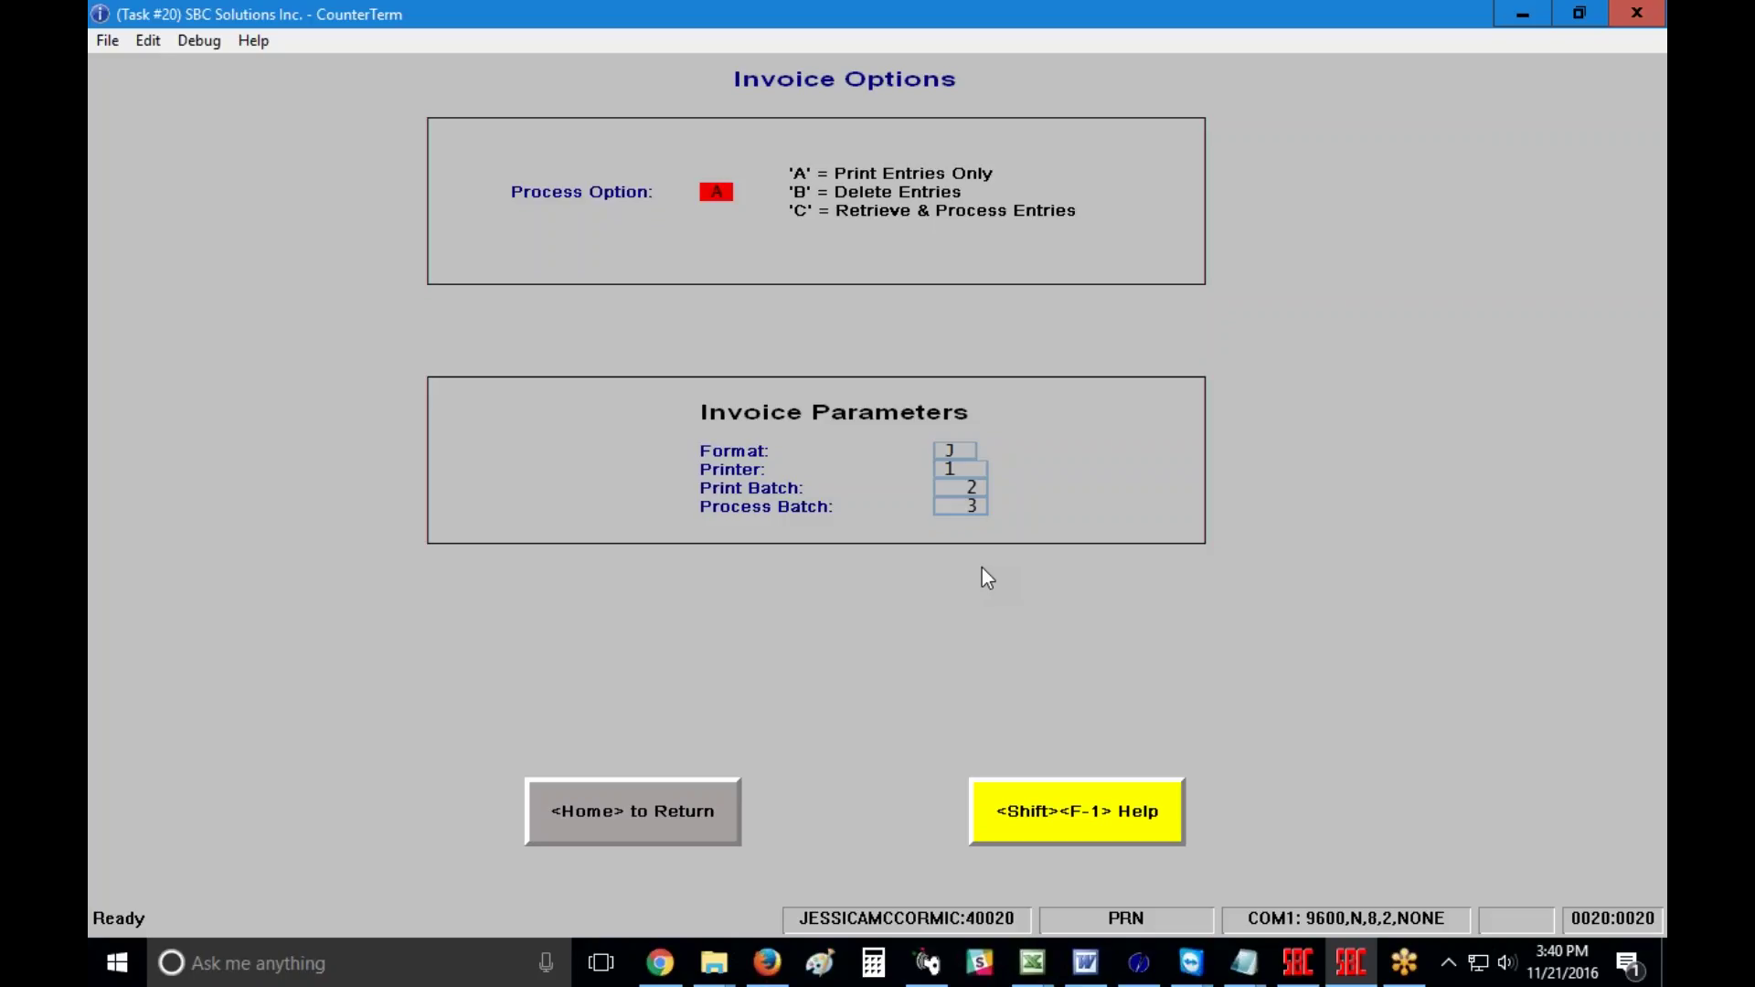
# Step: Leave the invoice options and review the report title, report date and background-run settings in the report options
pyautogui.click(594, 810)
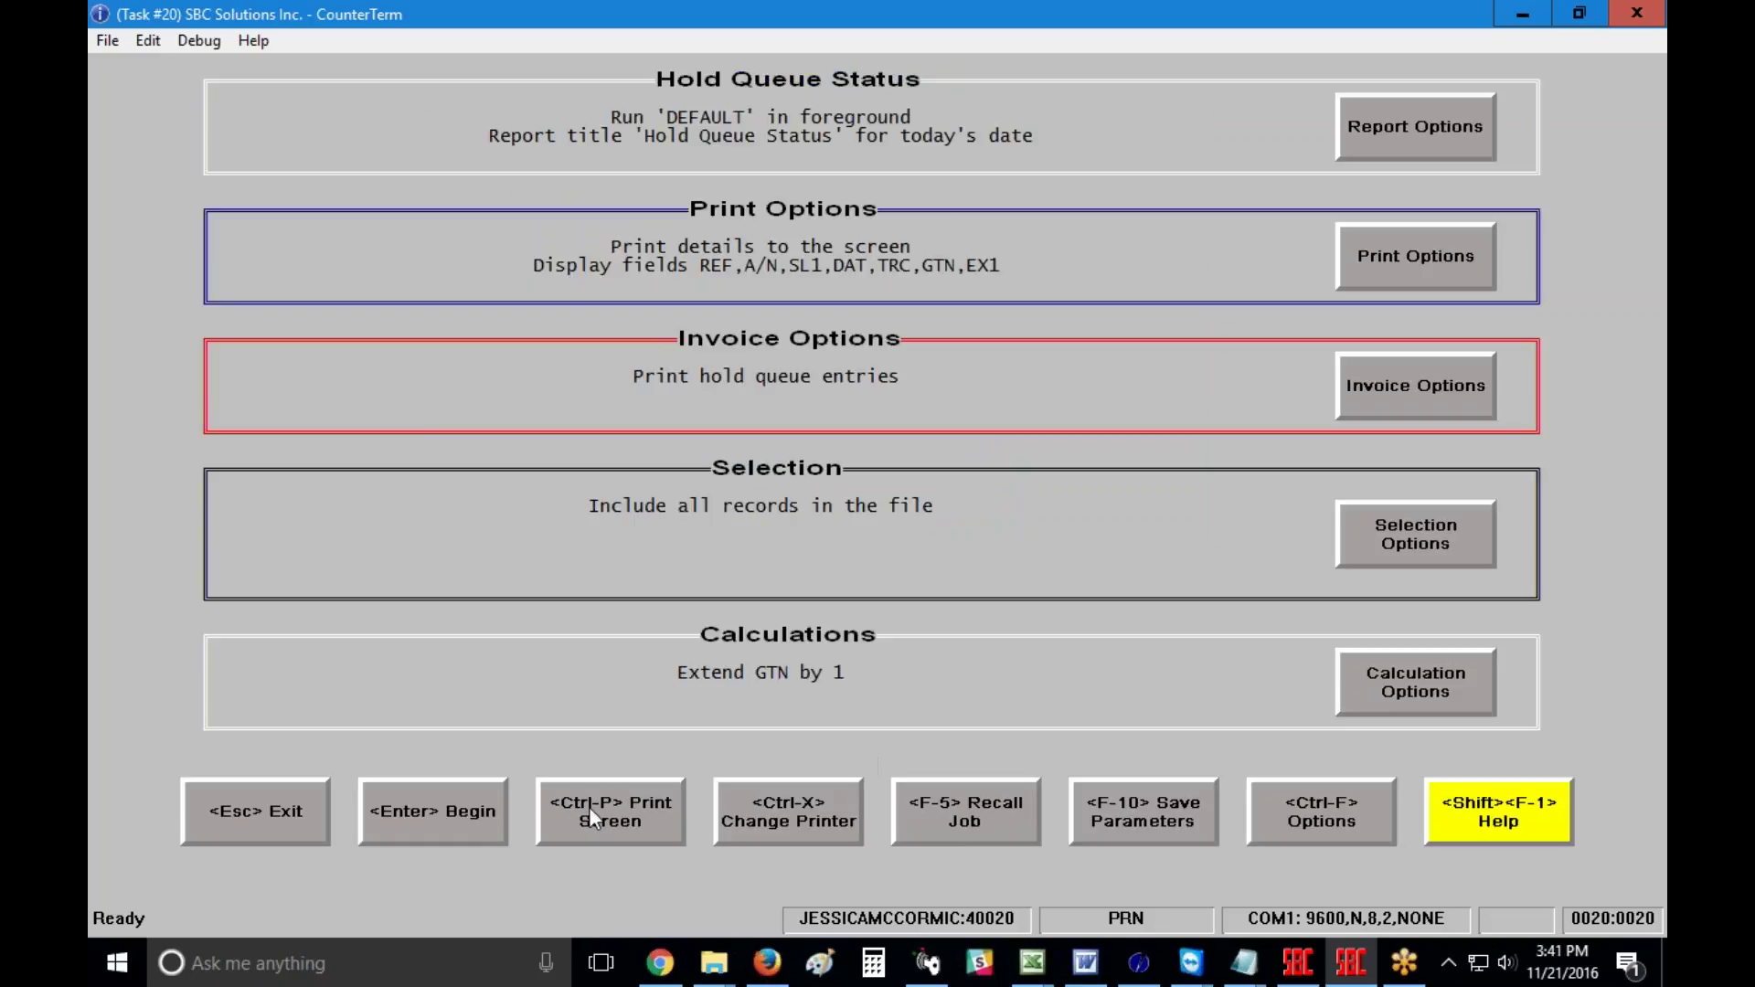
pyautogui.click(1407, 131)
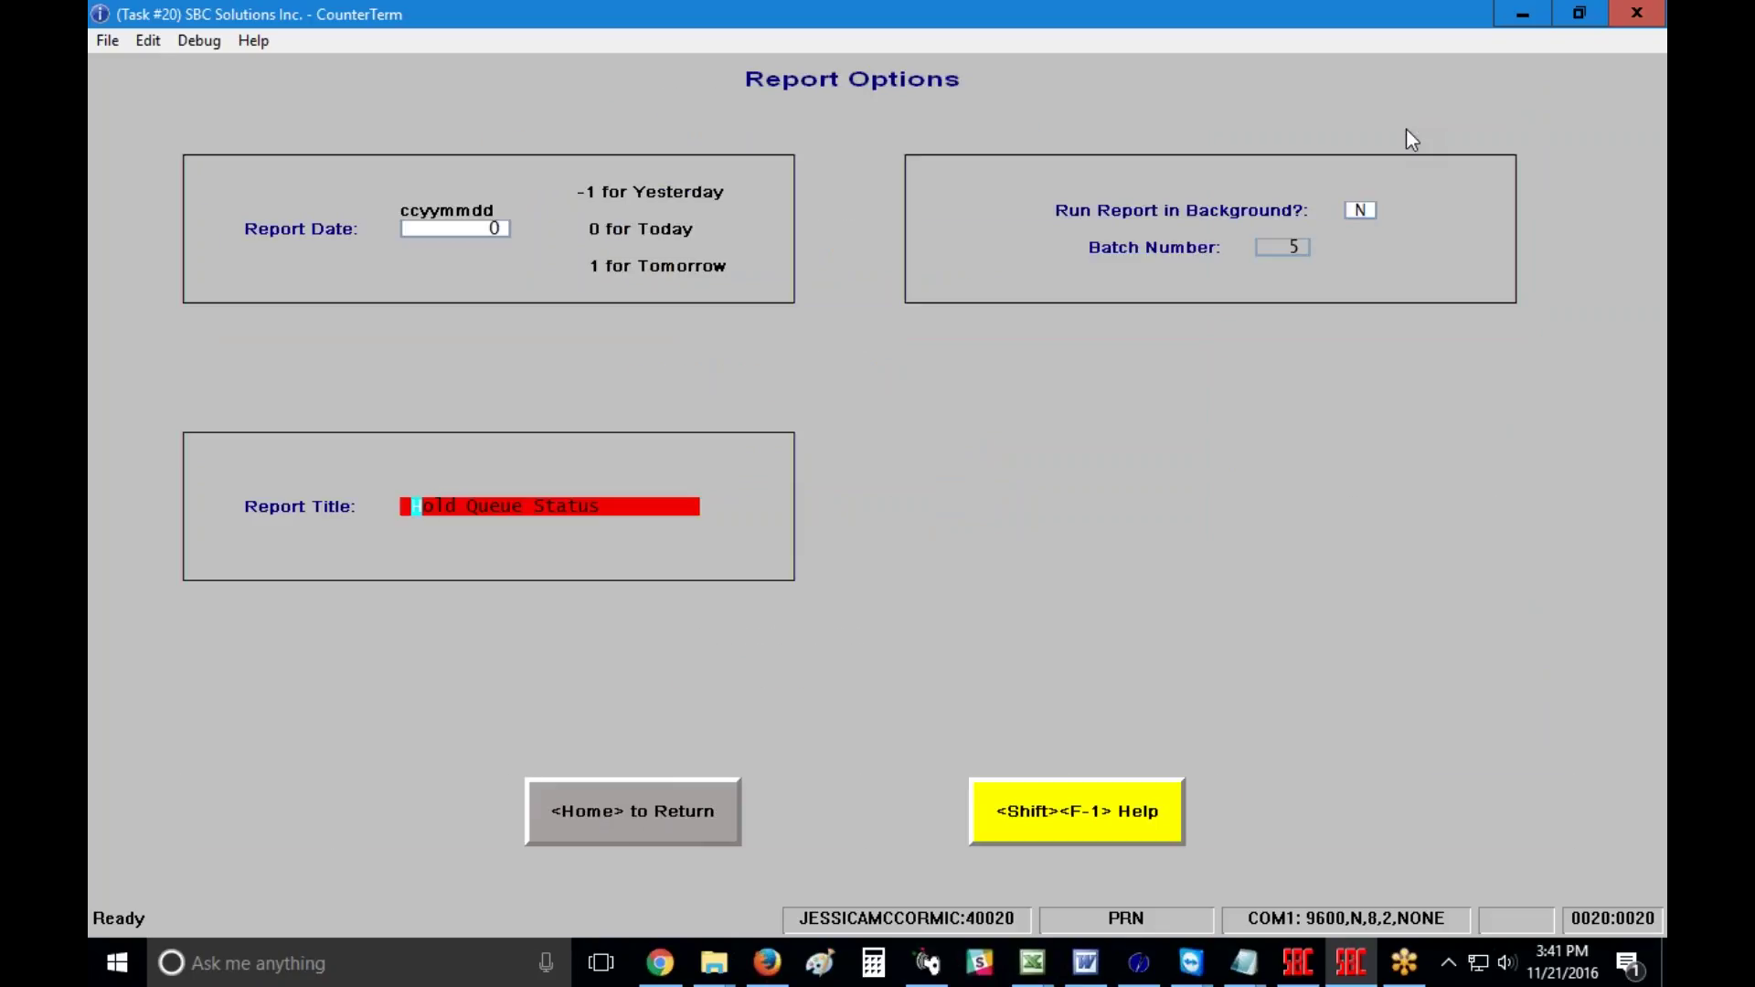
pyautogui.press('Return')
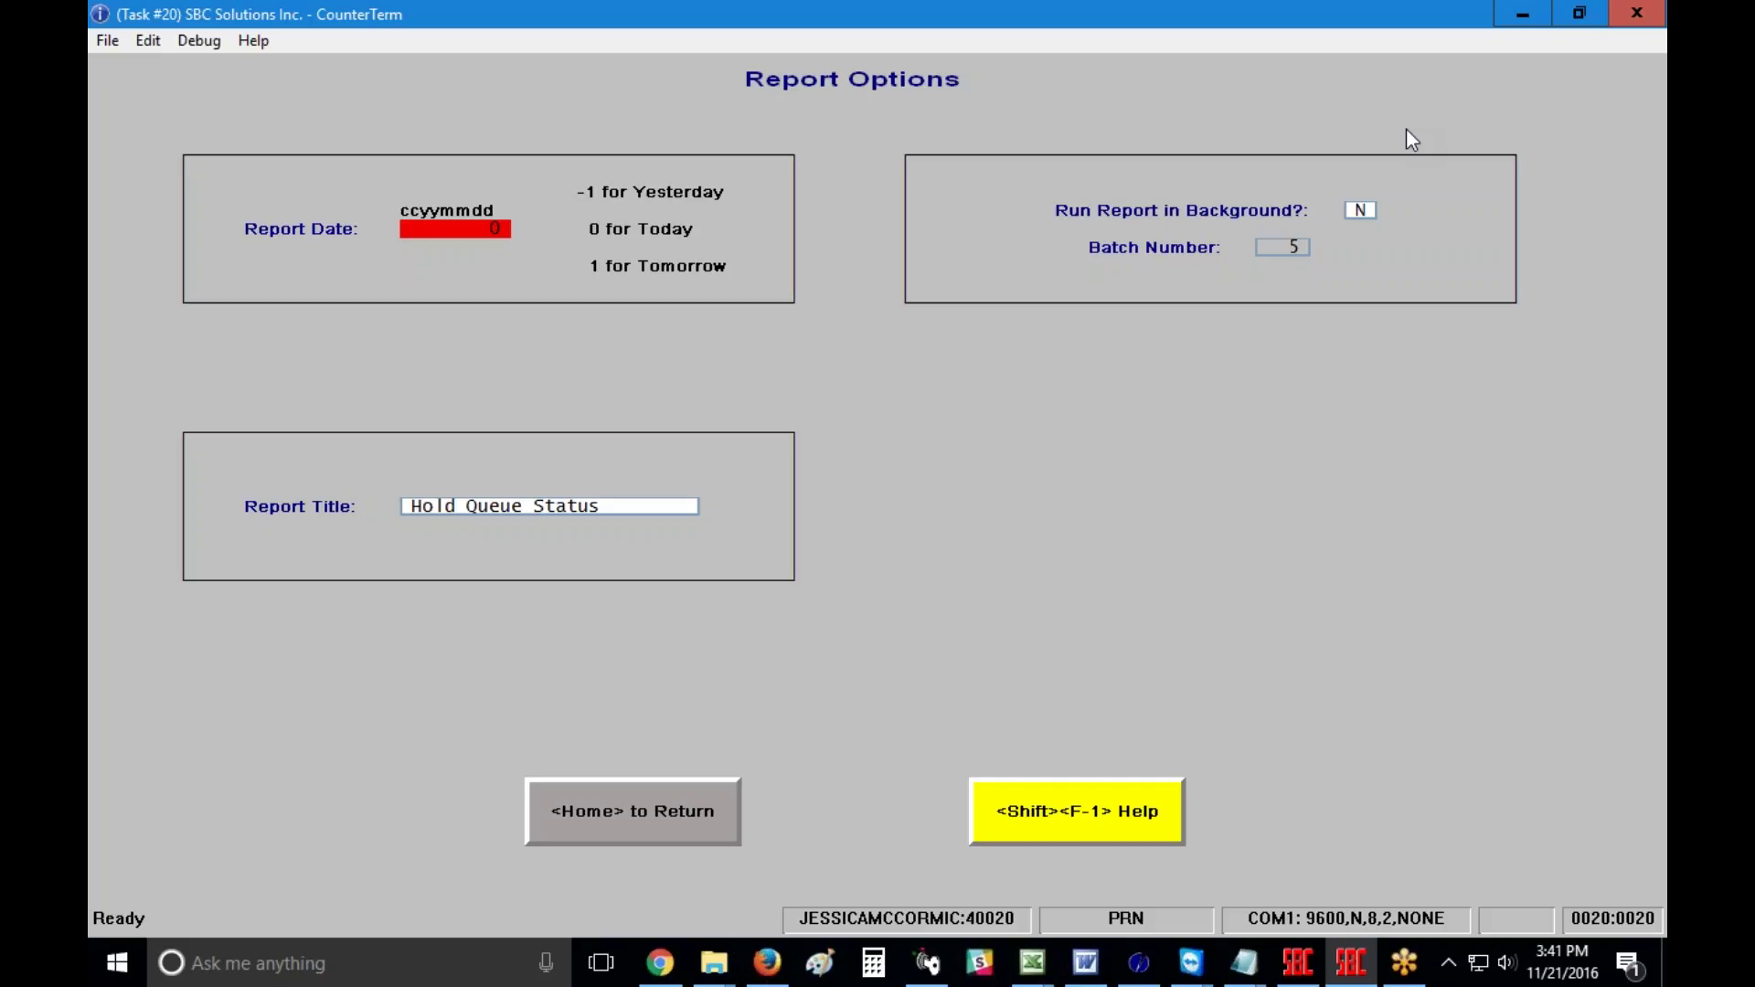
pyautogui.press('Return')
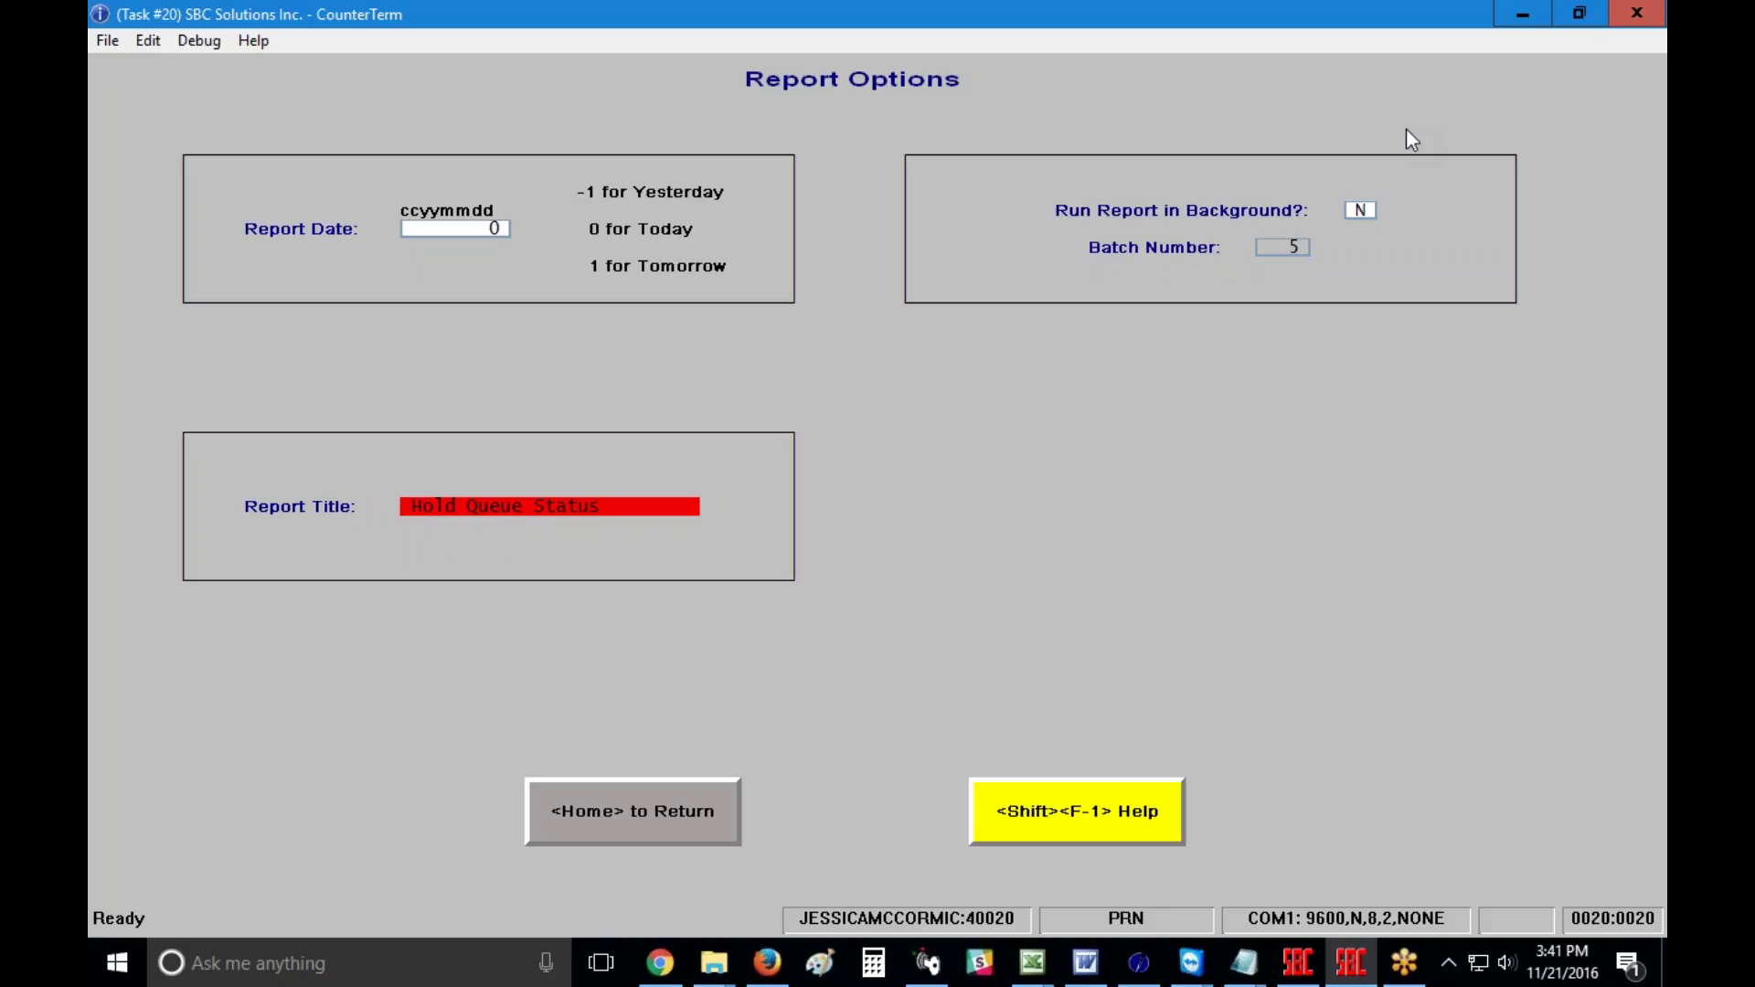
pyautogui.press('Return')
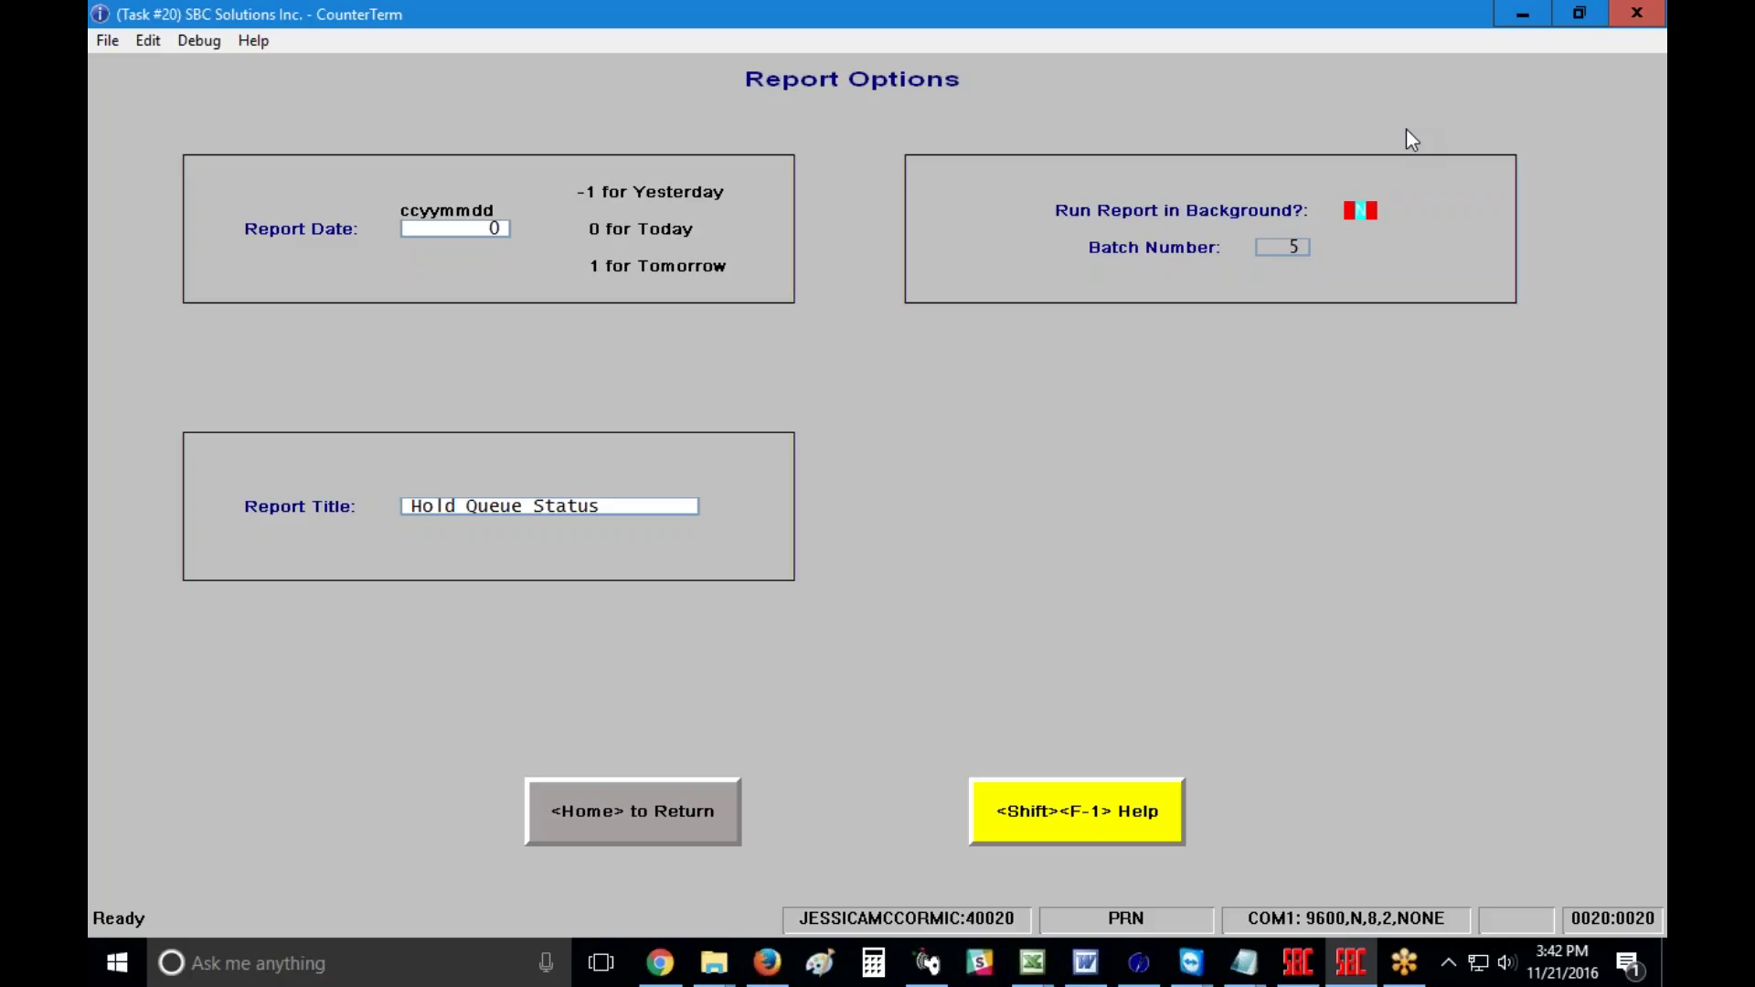
pyautogui.click(623, 817)
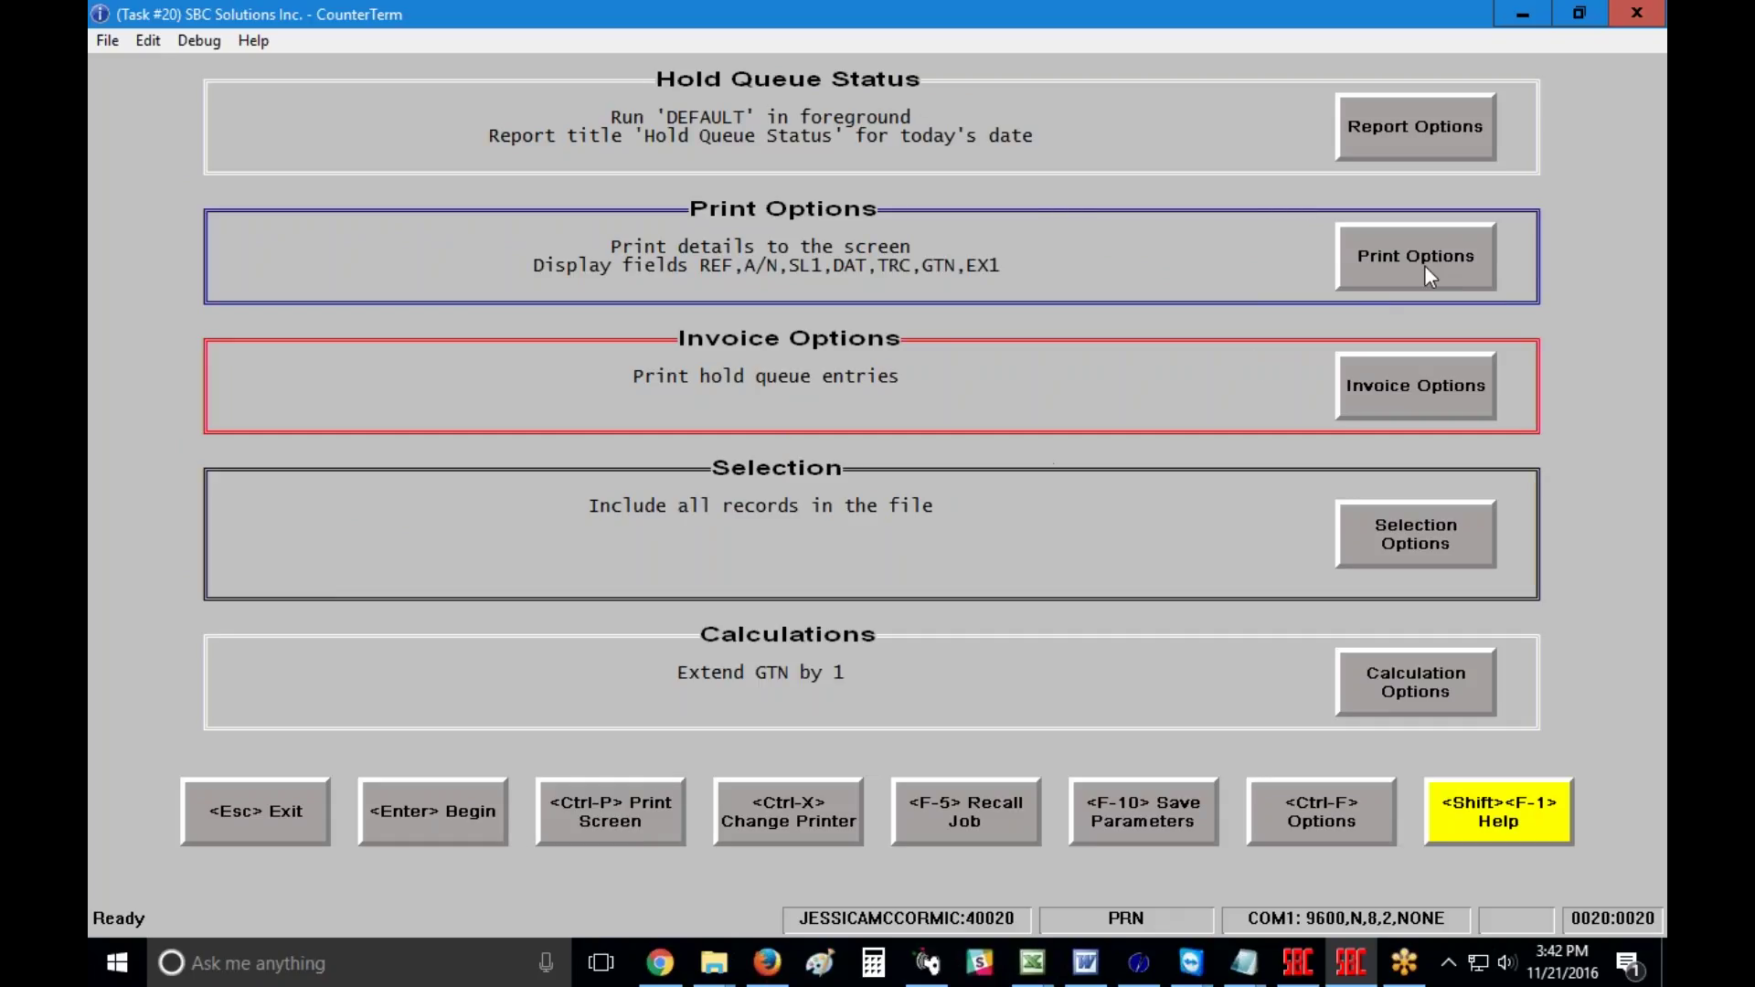
# Step: Open the print options and review the available output destinations, keeping Screen as the output
pyautogui.click(1407, 270)
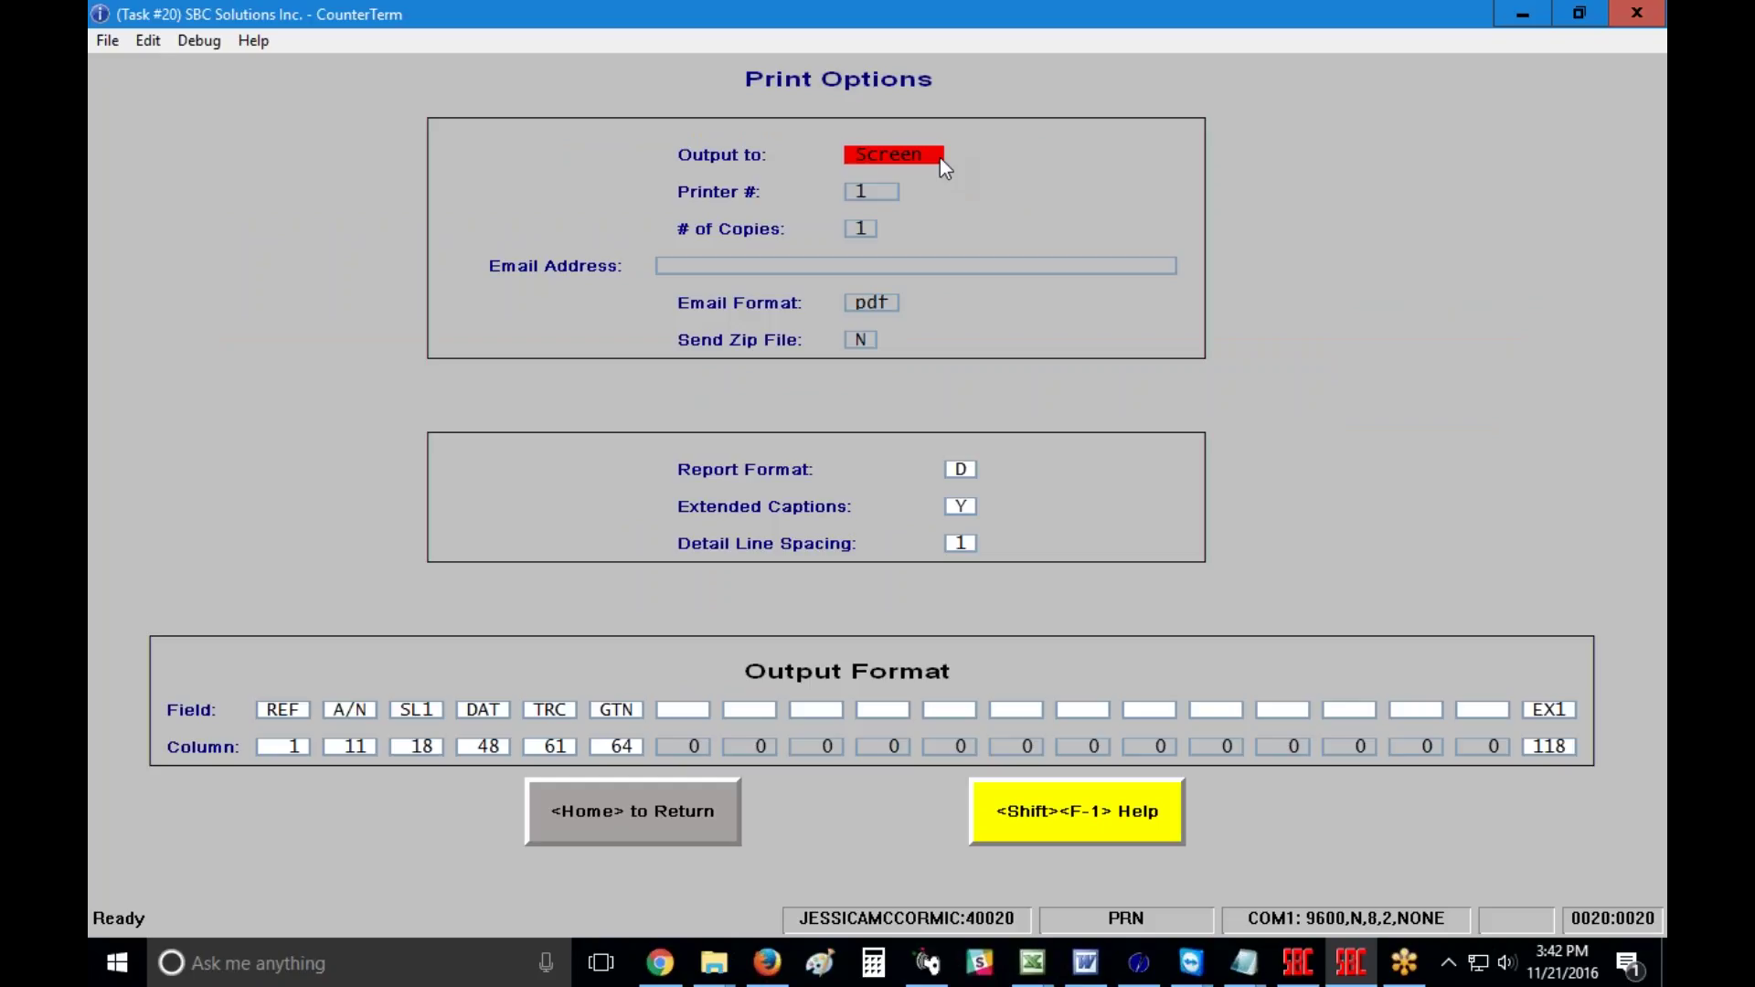
pyautogui.click(940, 158)
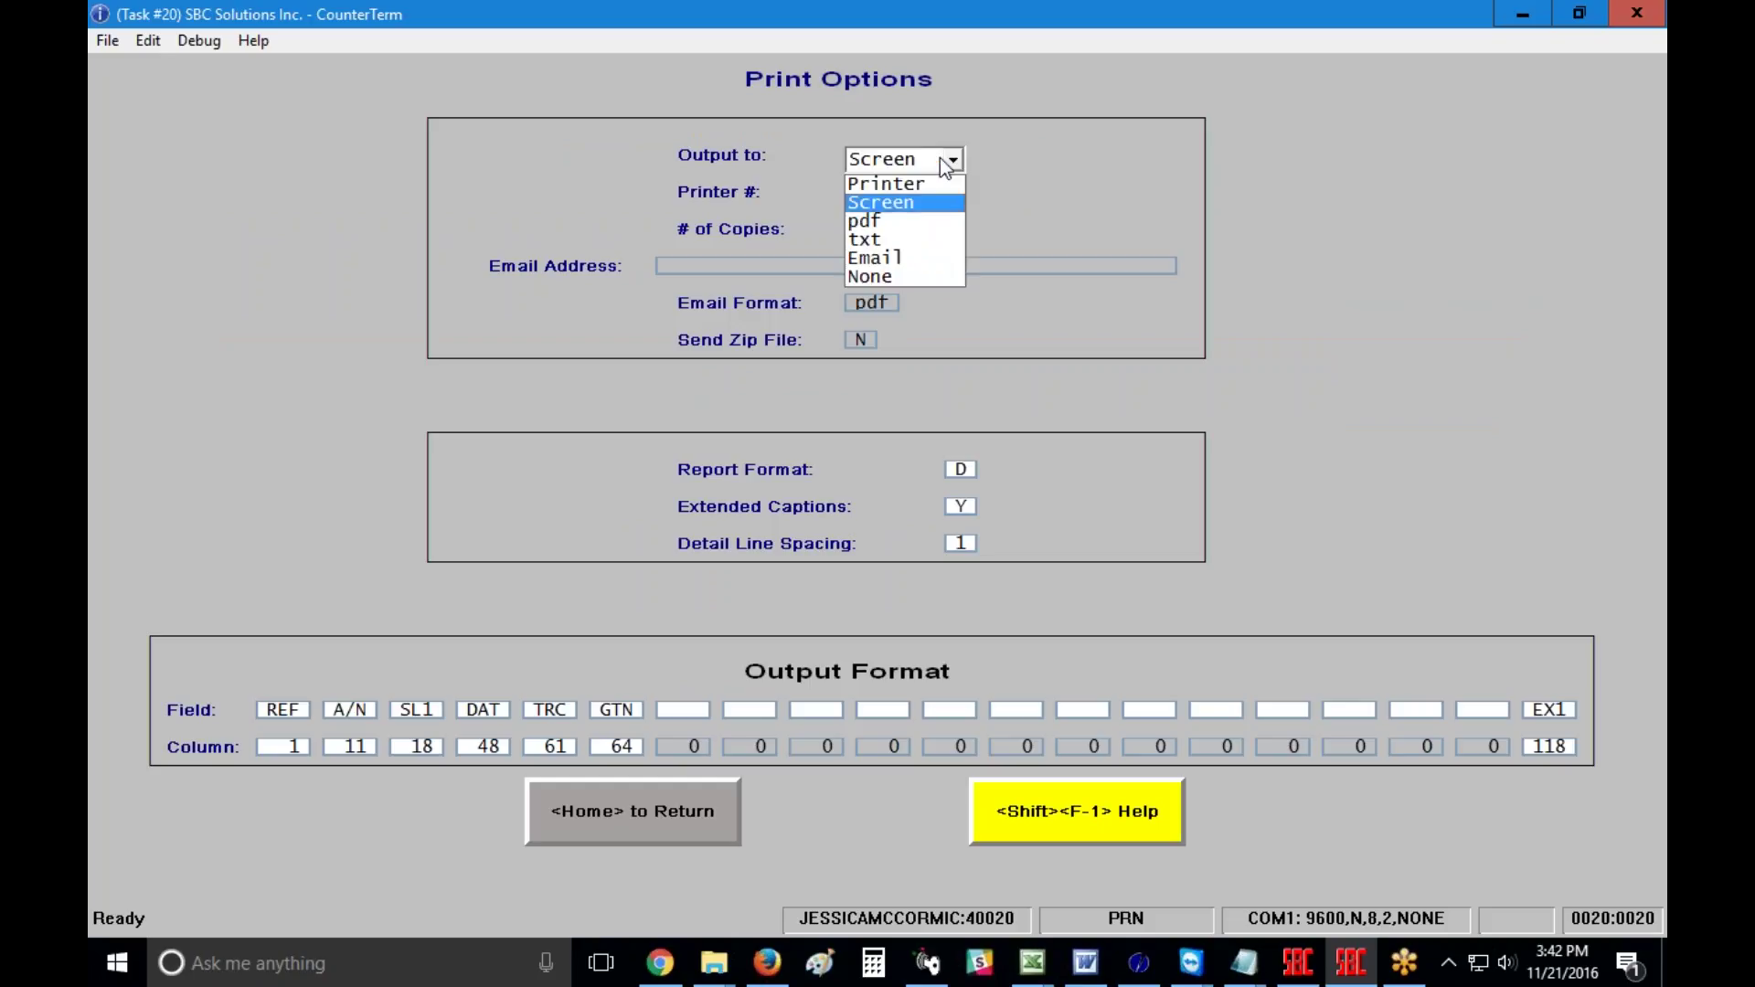
pyautogui.press('Up')
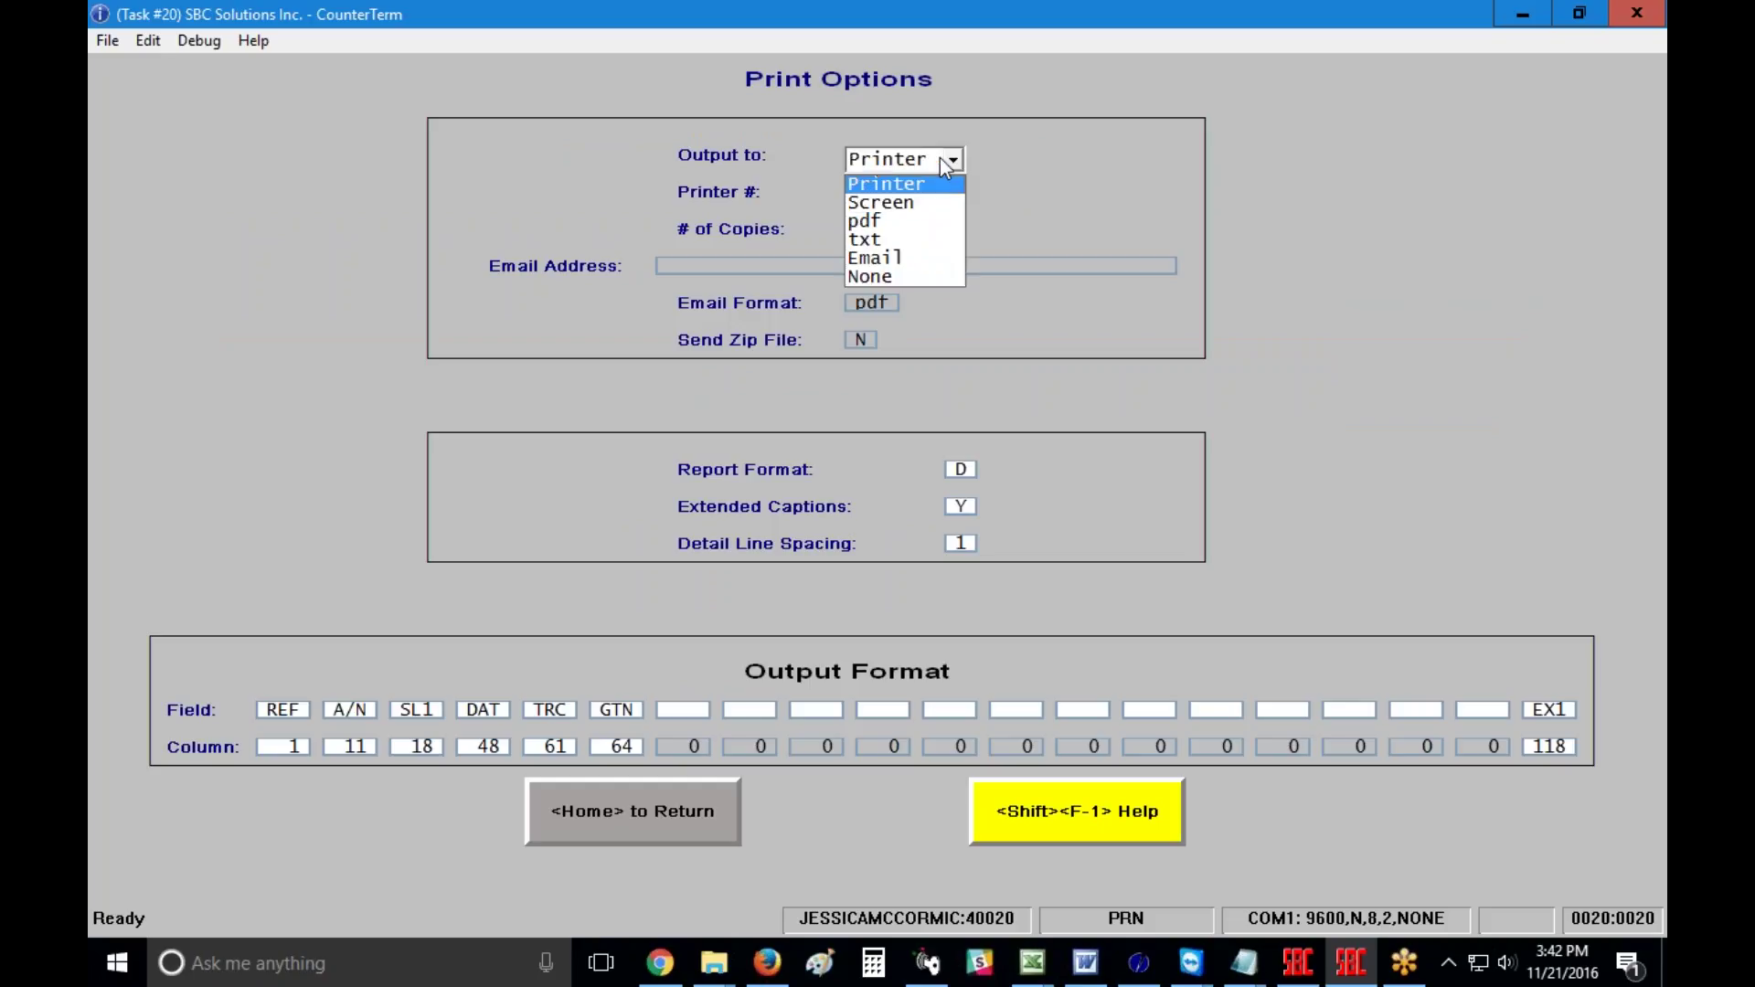
pyautogui.press('Down')
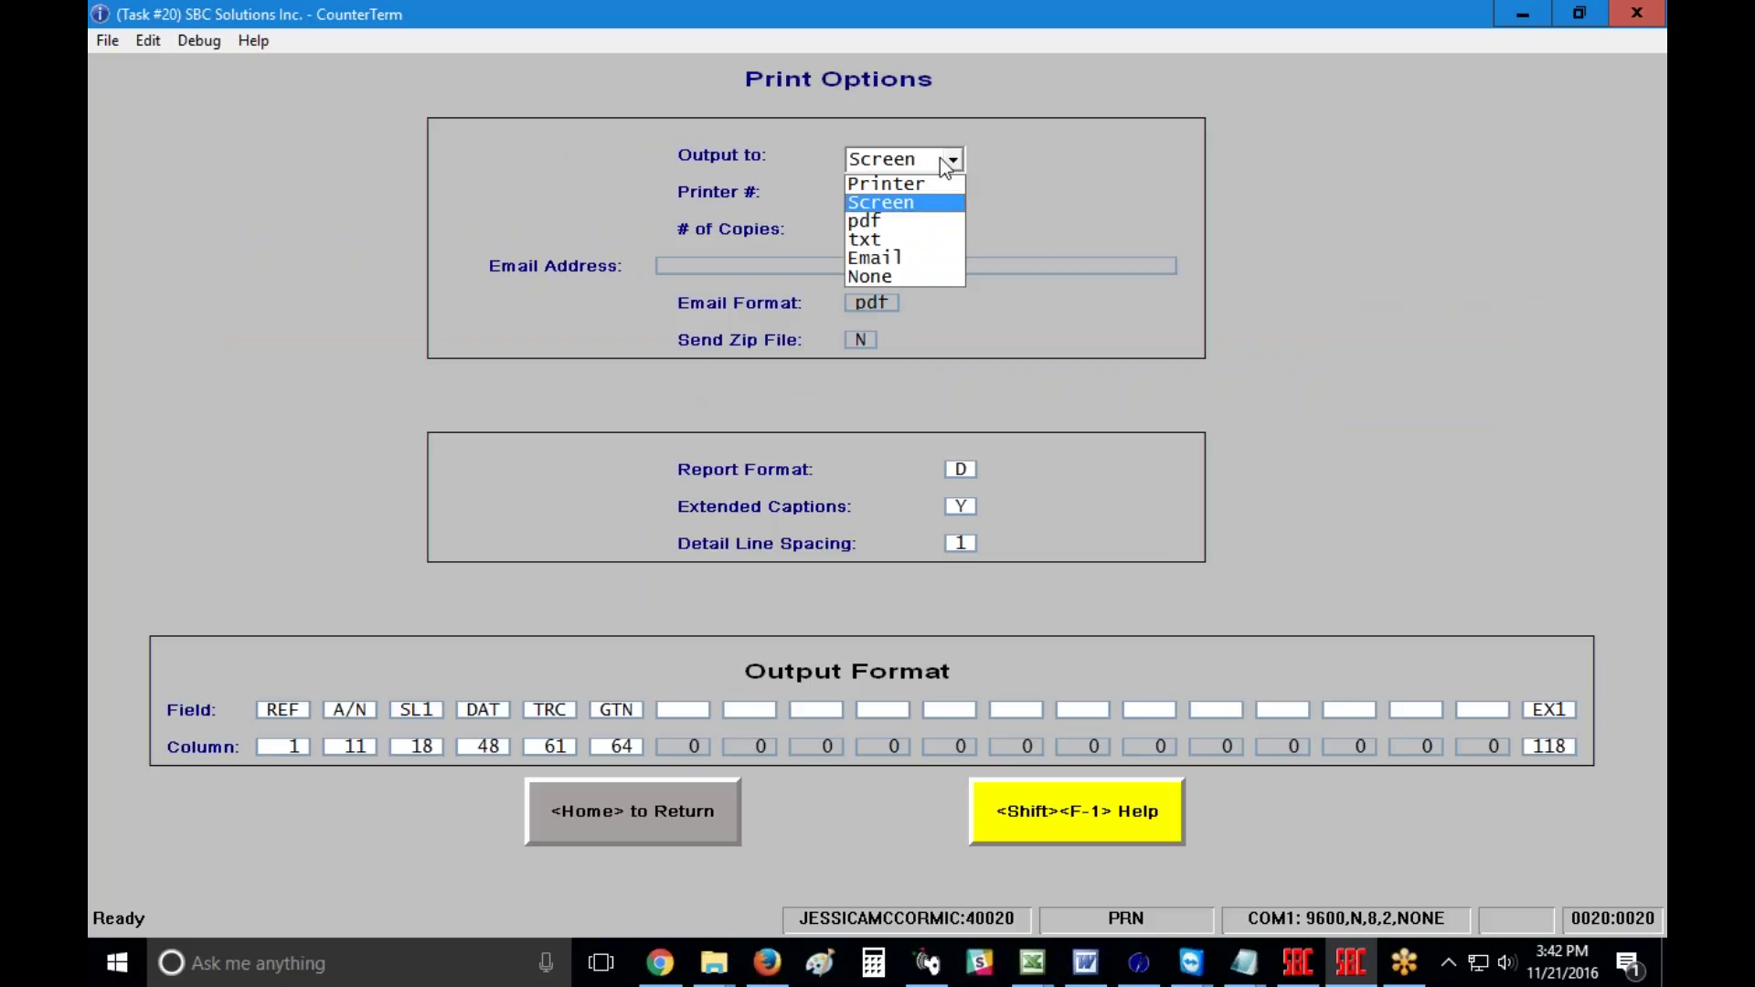
pyautogui.press('Down')
pyautogui.press('Down')
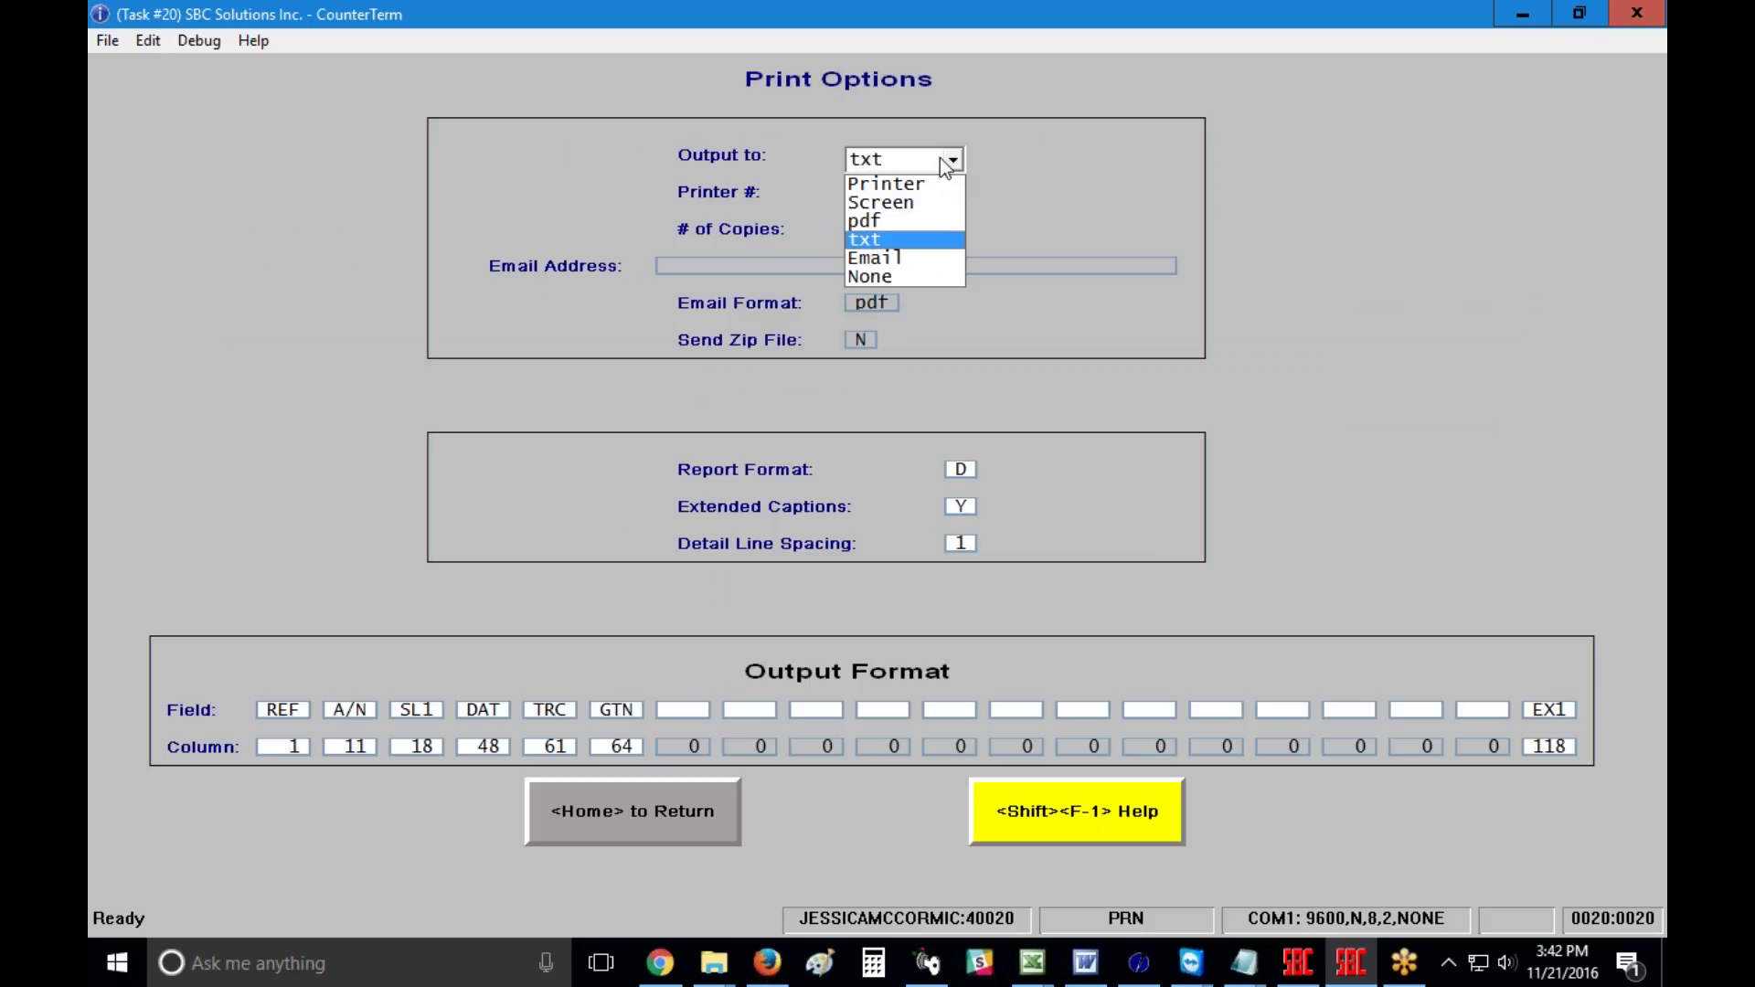
pyautogui.press('Down')
pyautogui.press('Down')
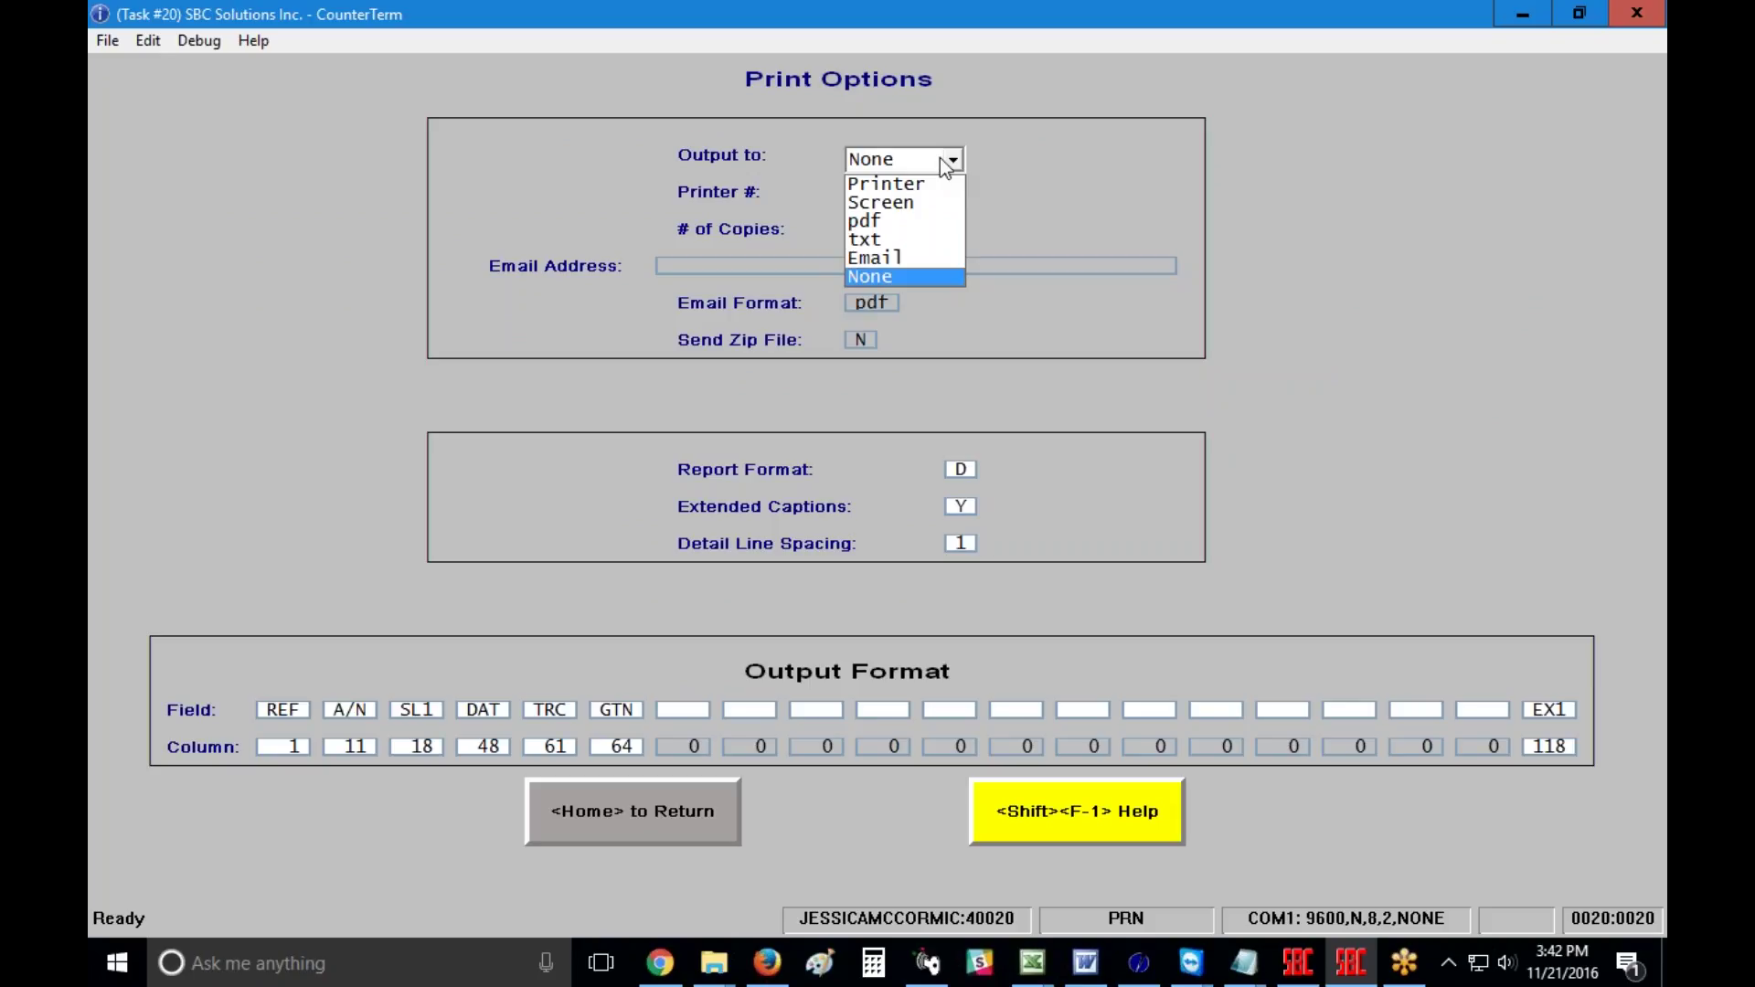
pyautogui.press('Up')
pyautogui.press('Up')
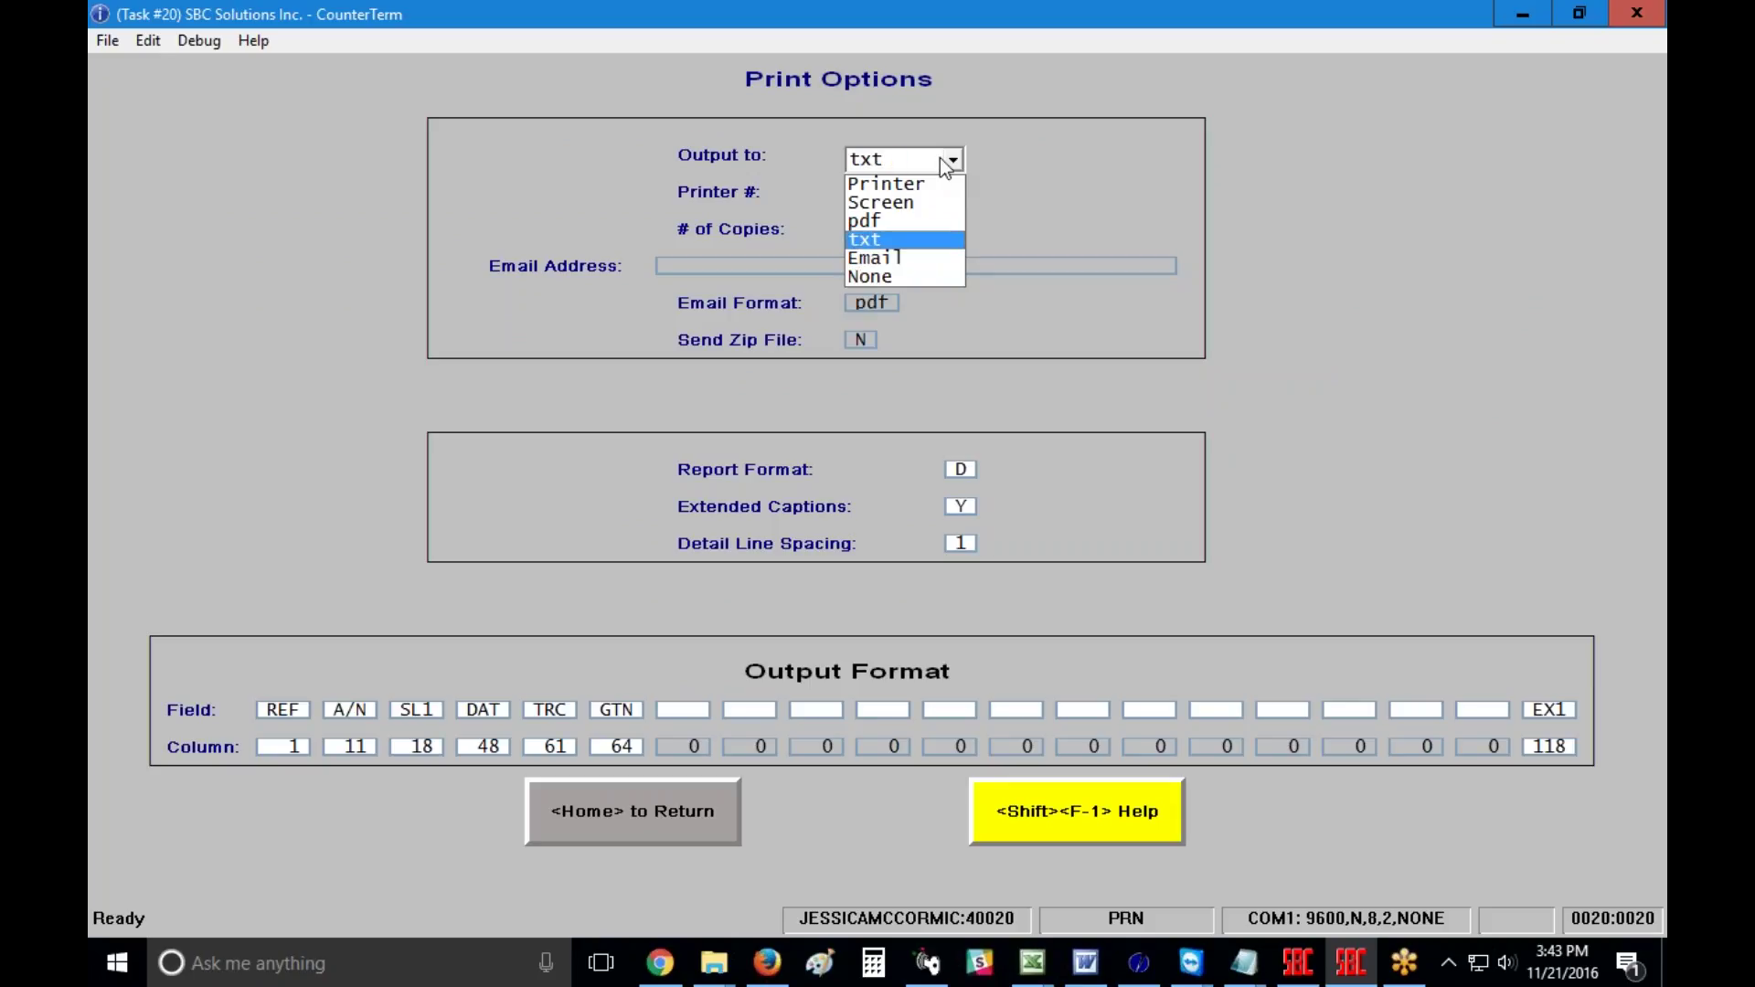
pyautogui.press('Up')
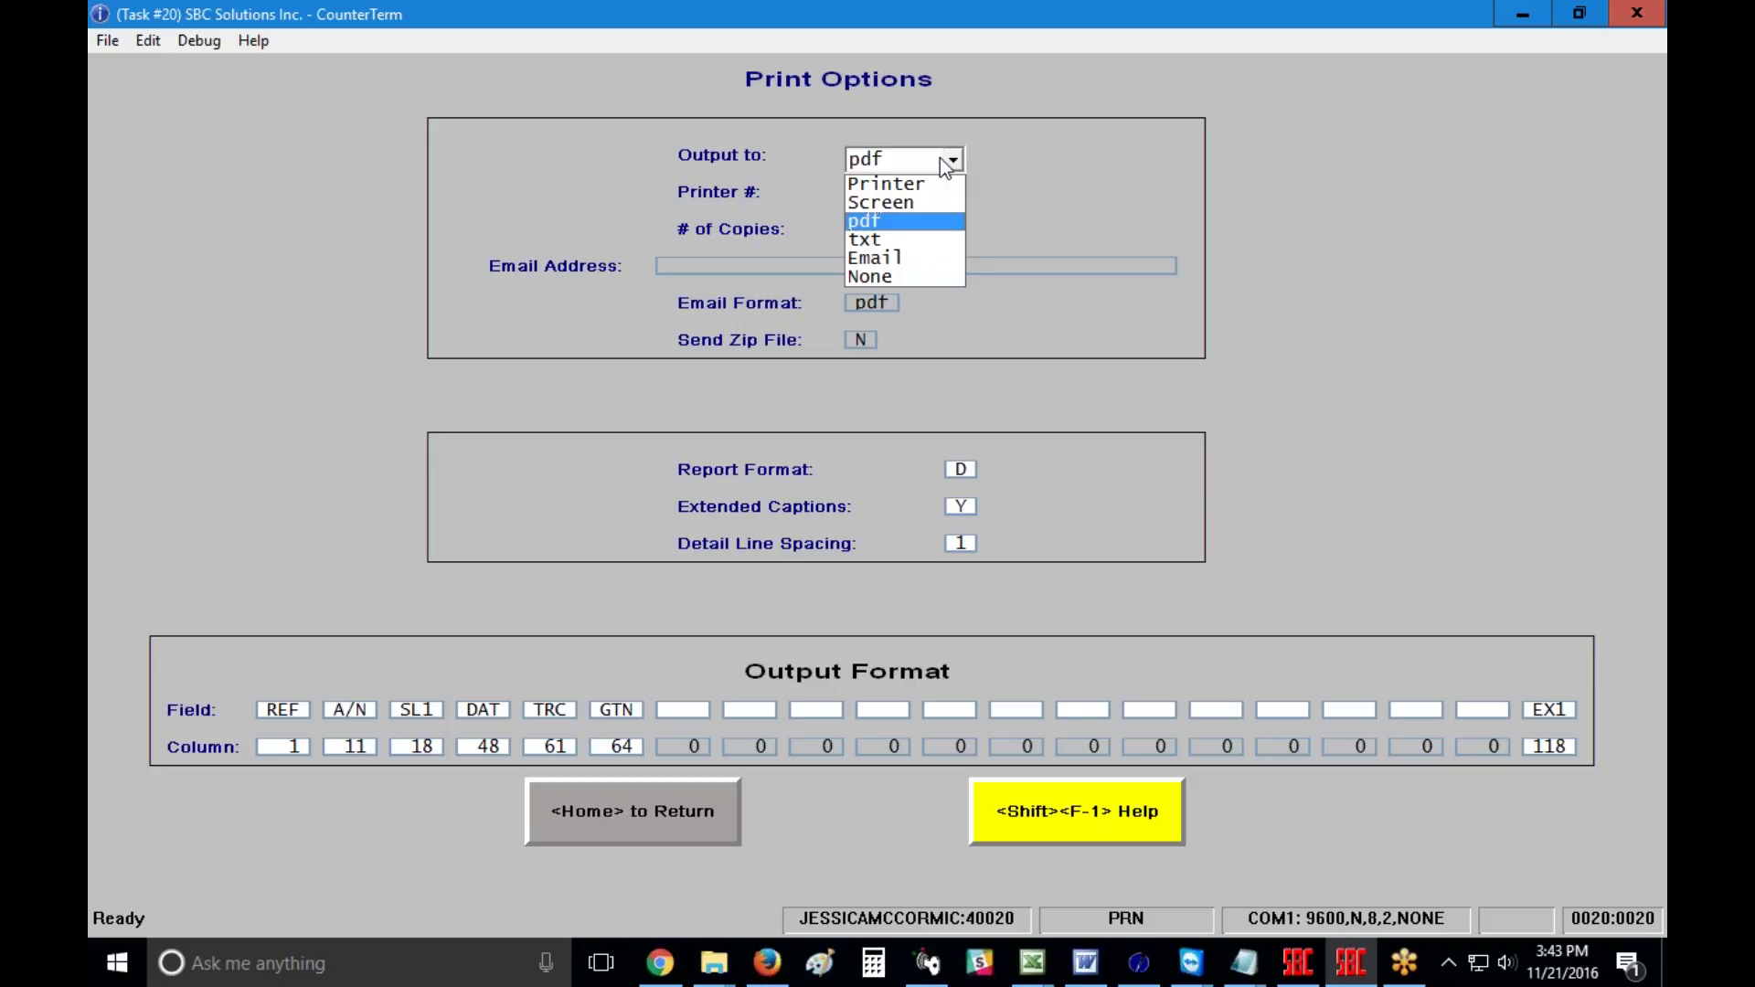
pyautogui.press('Up')
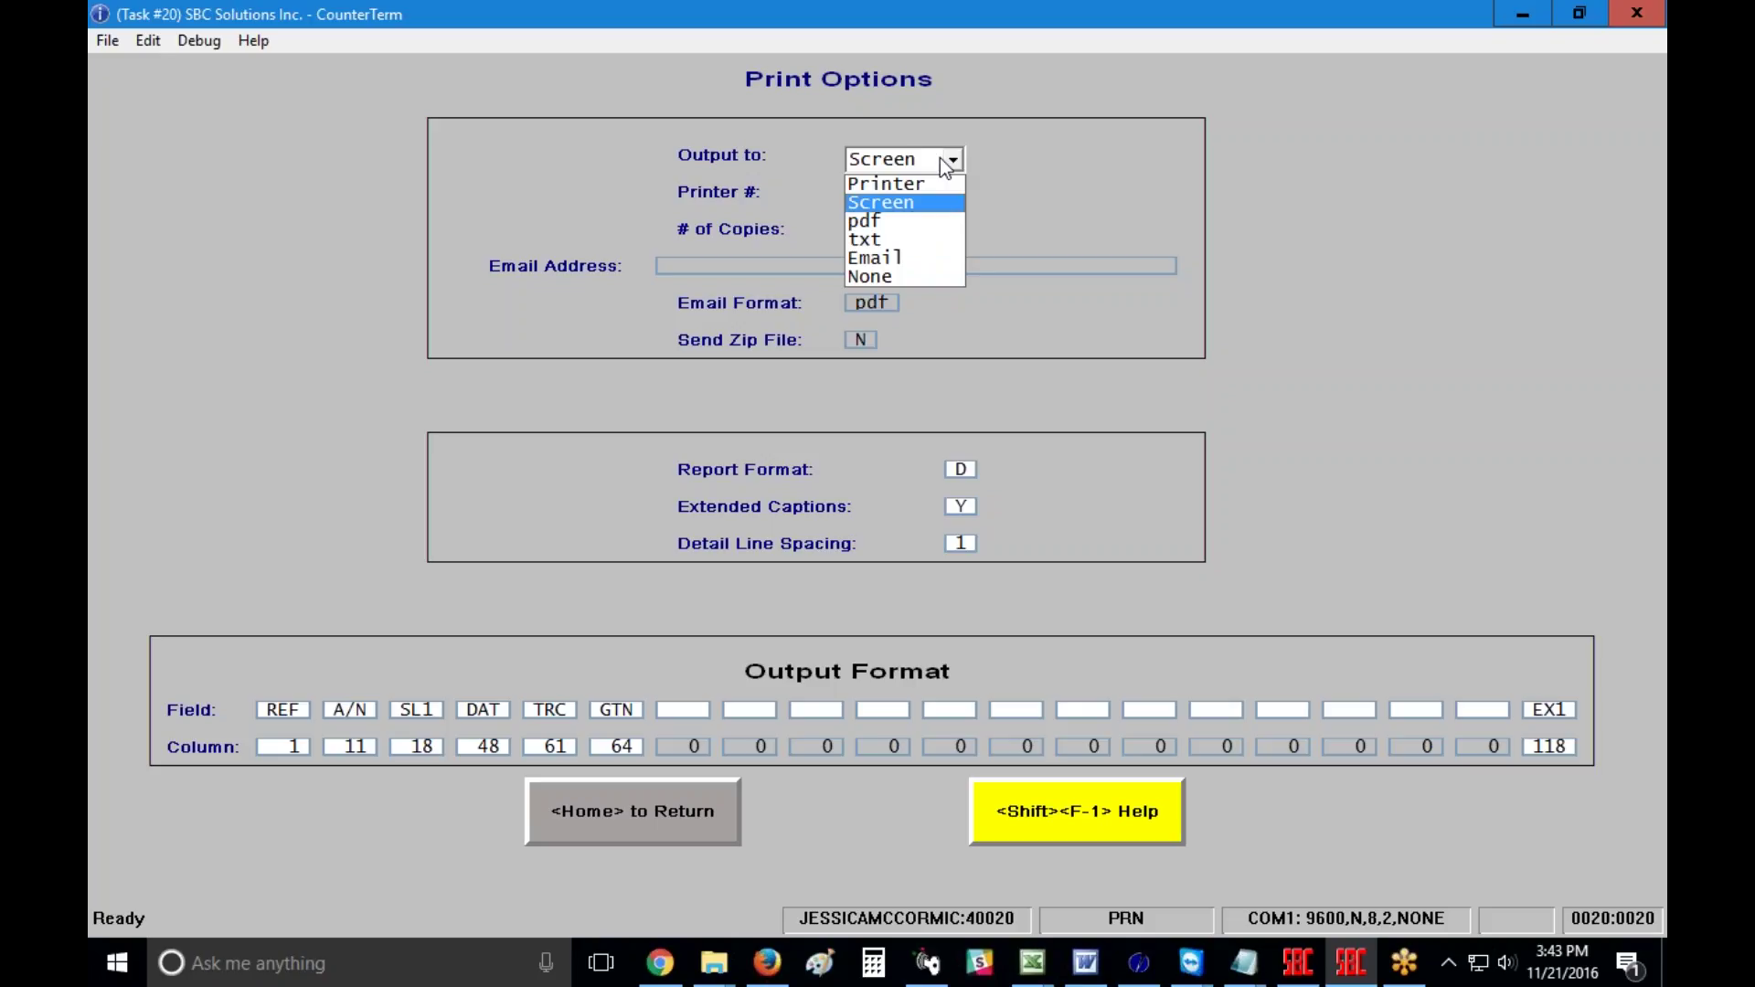
pyautogui.press('Return')
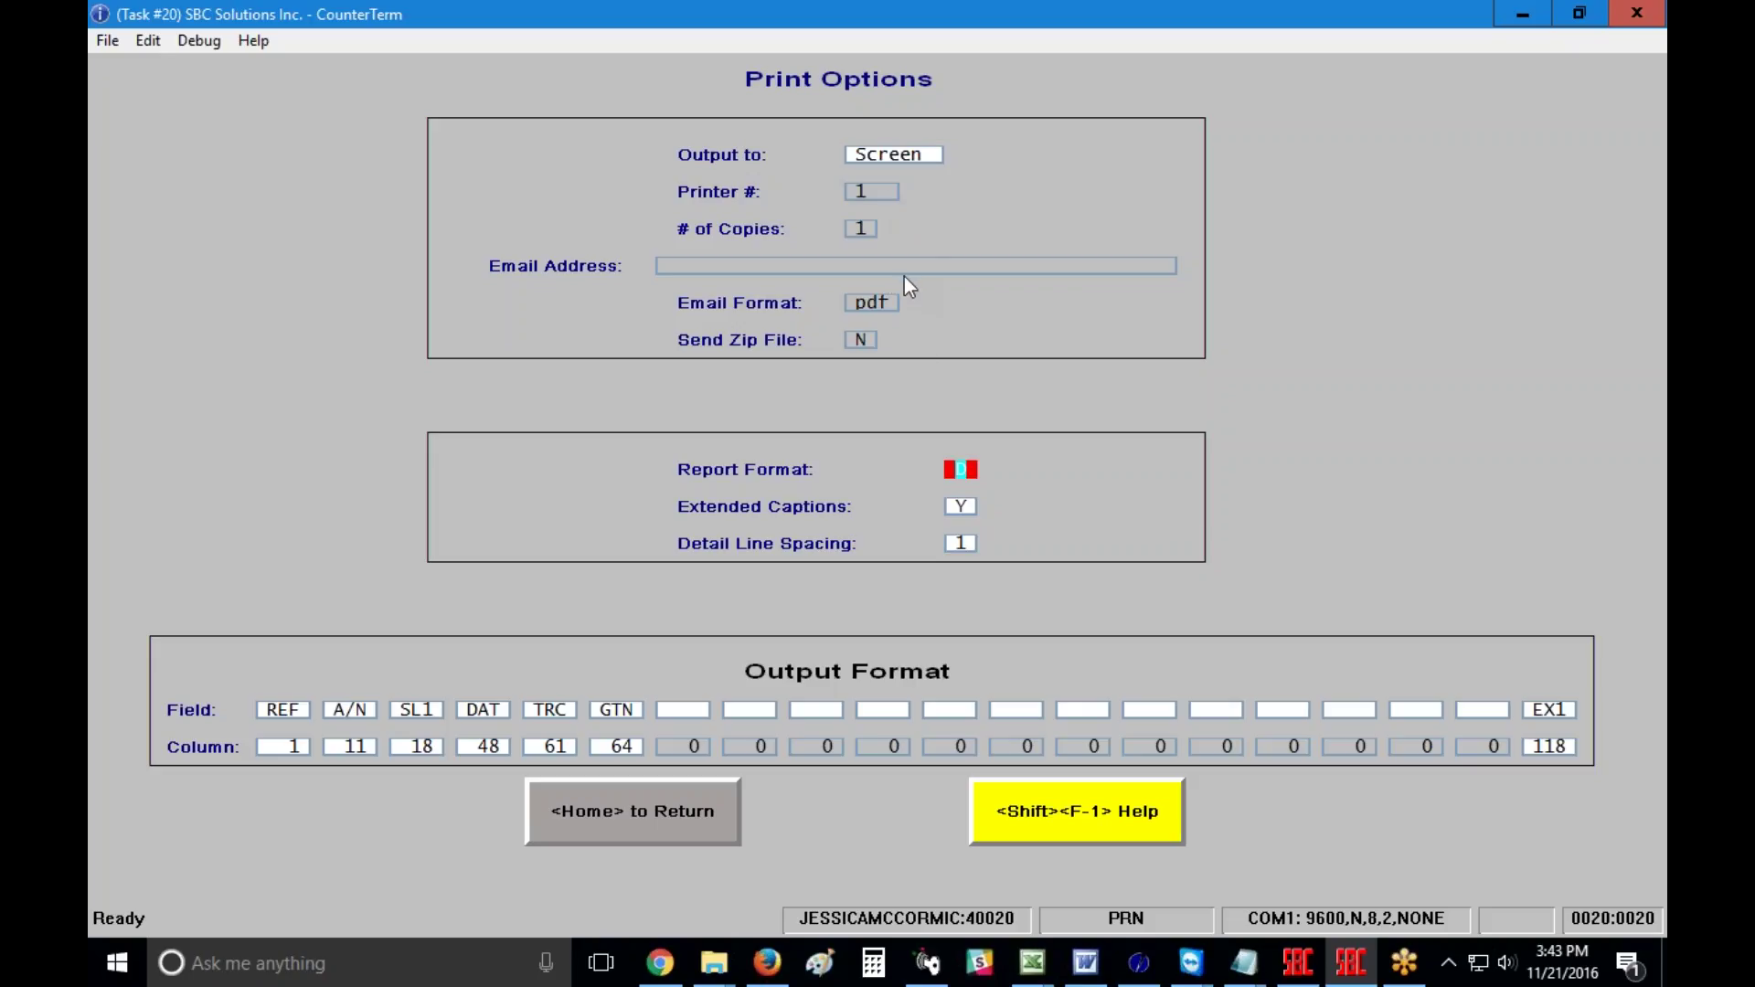
# Step: Set the report format to D Detail and accept the existing extended captions and detail line spacing
pyautogui.click(974, 479)
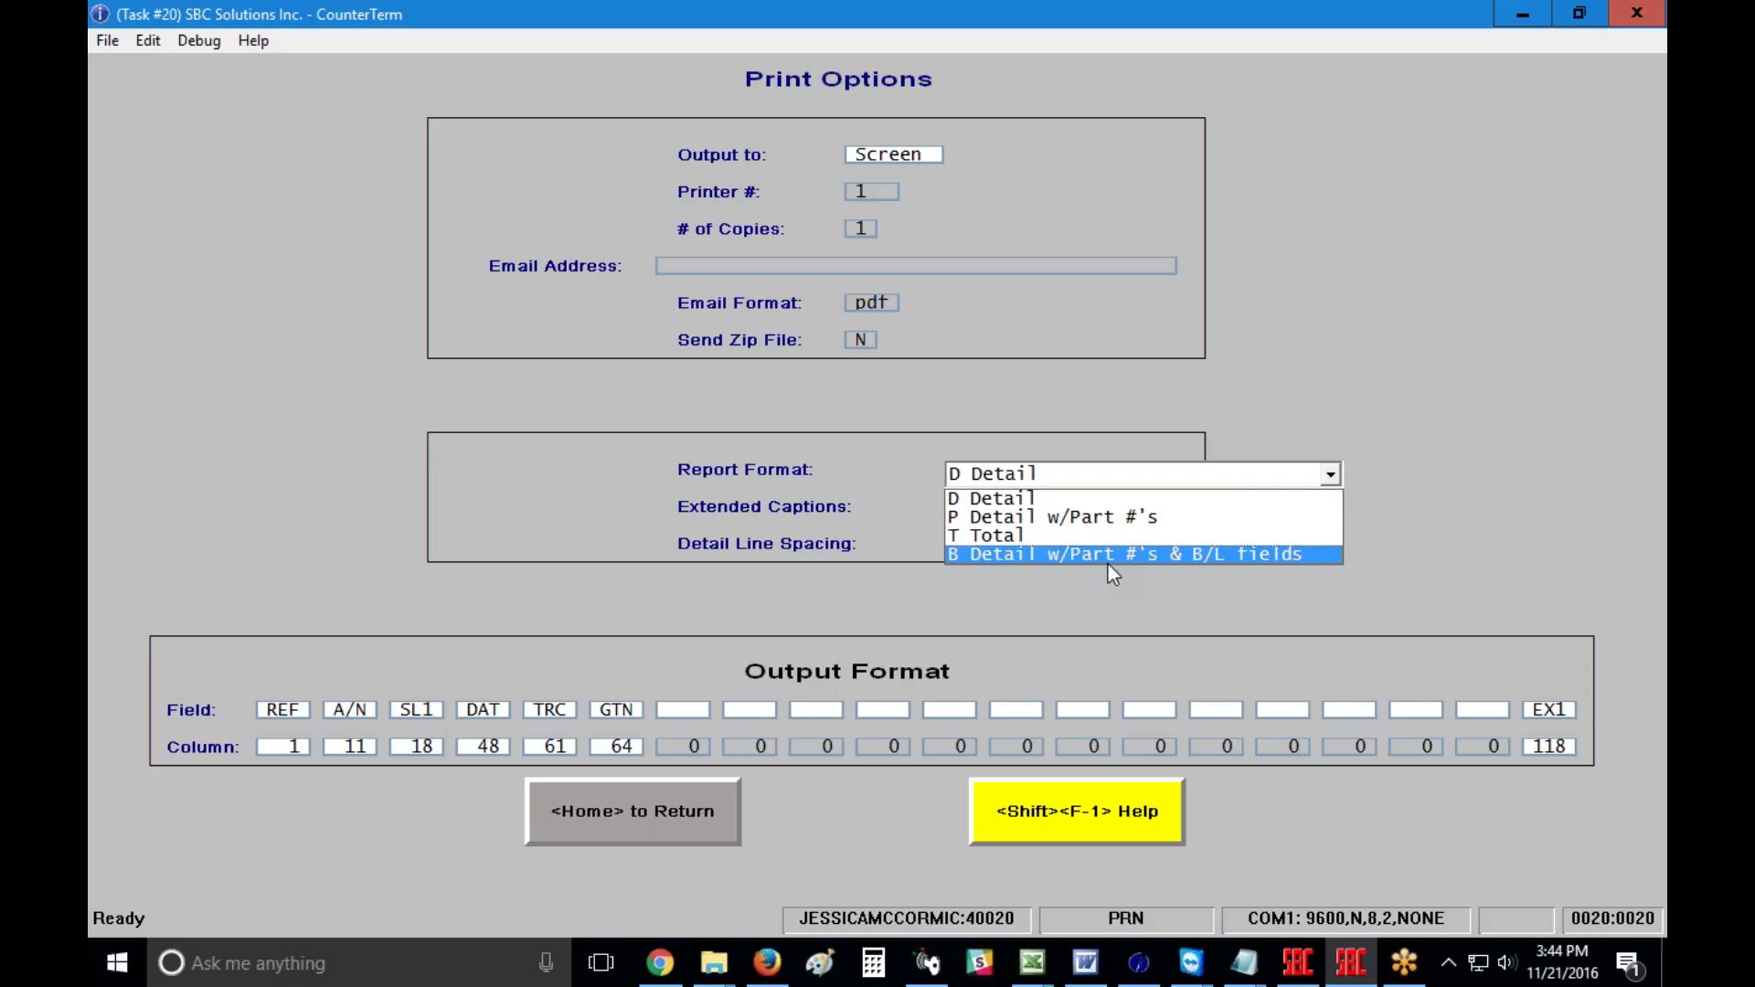
pyautogui.click(1046, 498)
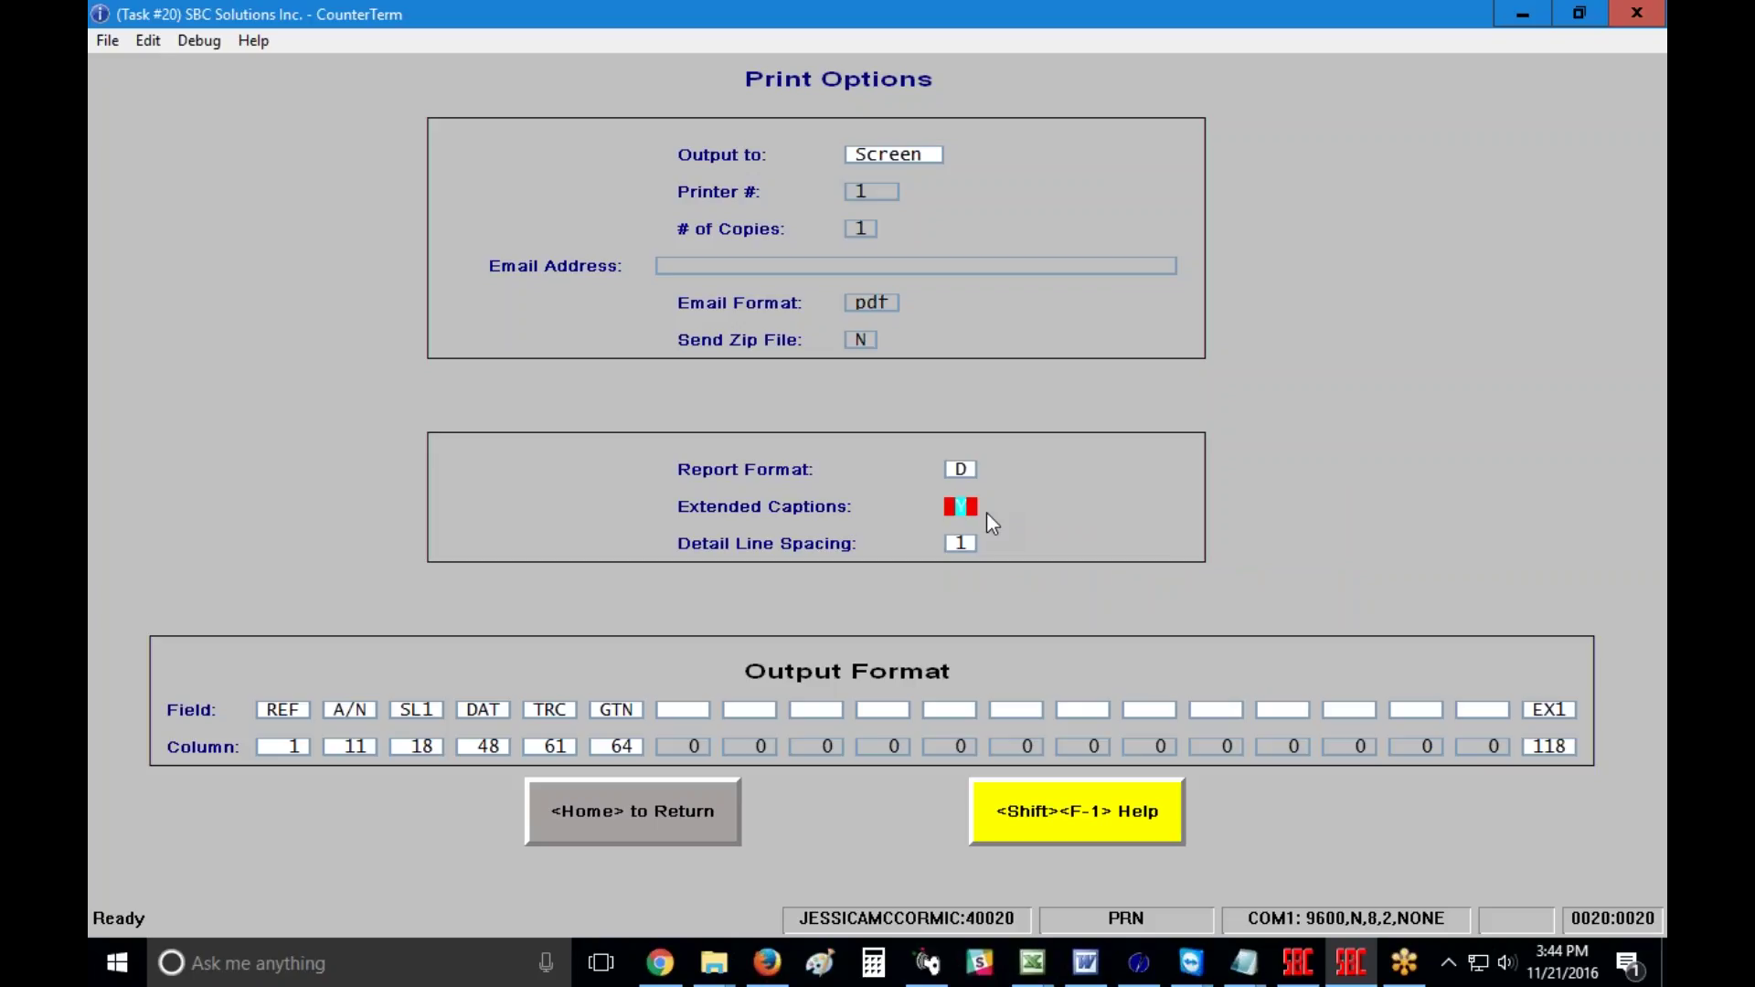
pyautogui.press('Return')
pyautogui.press('Return')
# Step: Step through the output format fields up to GTN, examine the list of available fields, and return to the report setup
pyautogui.press('Return')
pyautogui.press('Return')
pyautogui.press('Return')
pyautogui.press('Return')
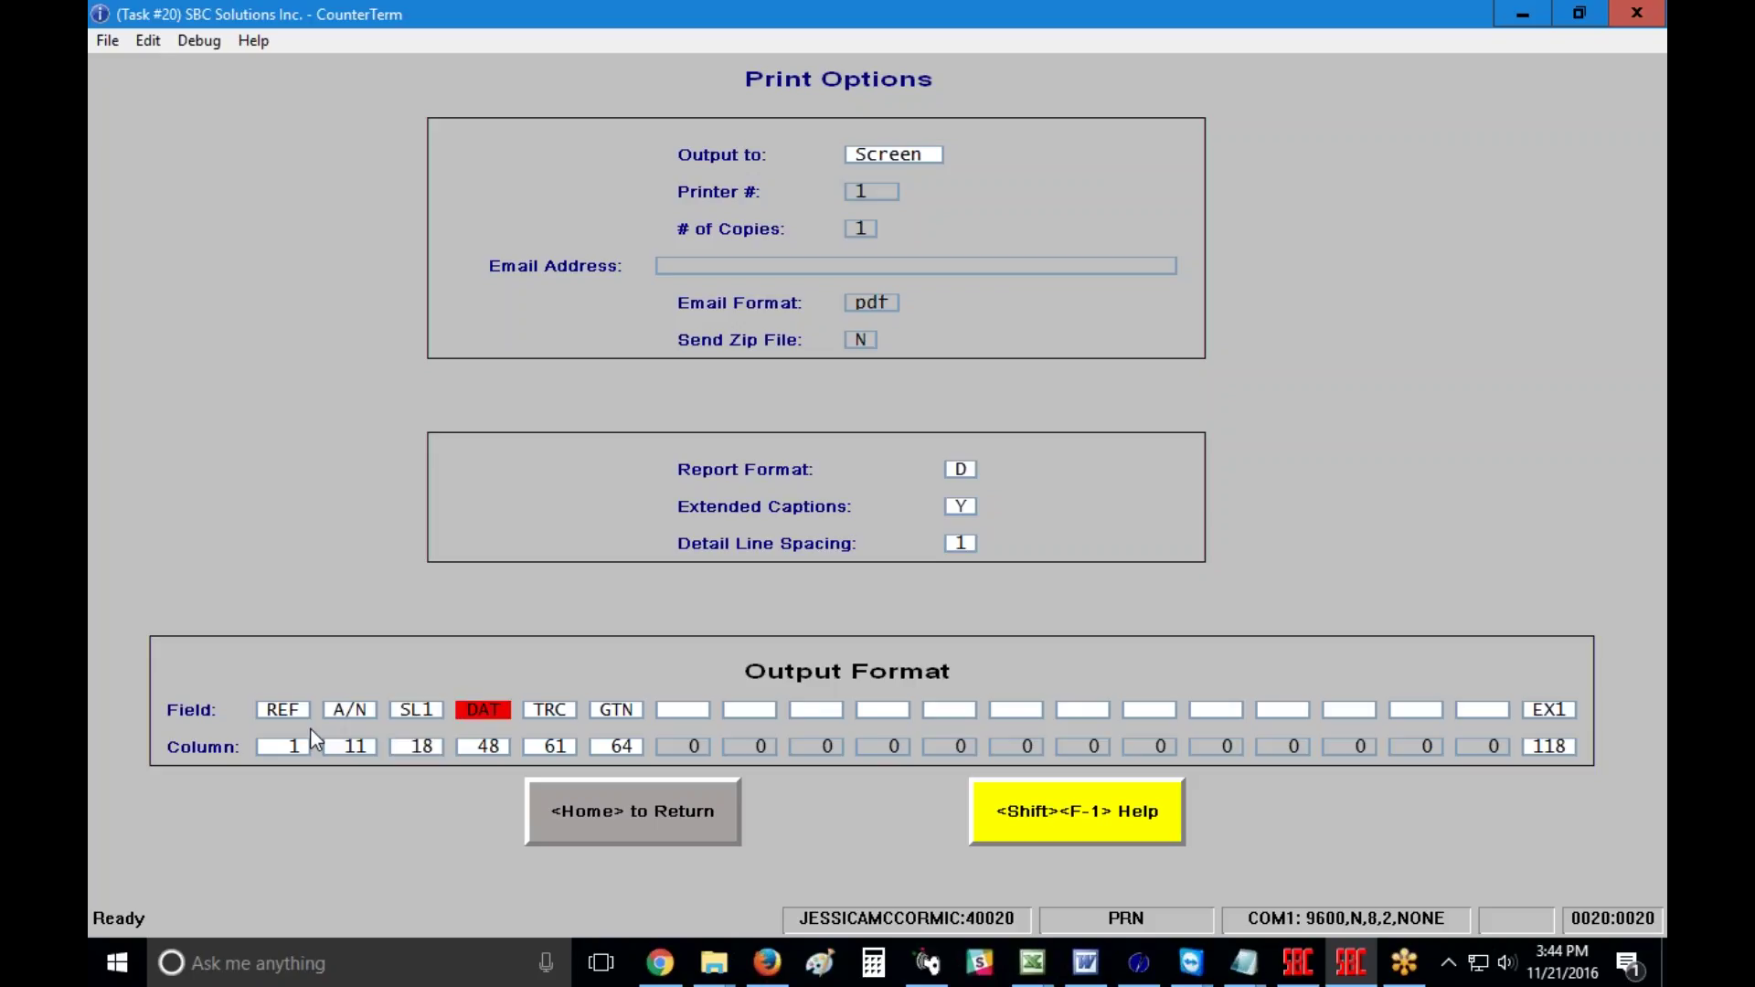
pyautogui.press('Return')
pyautogui.press('Return')
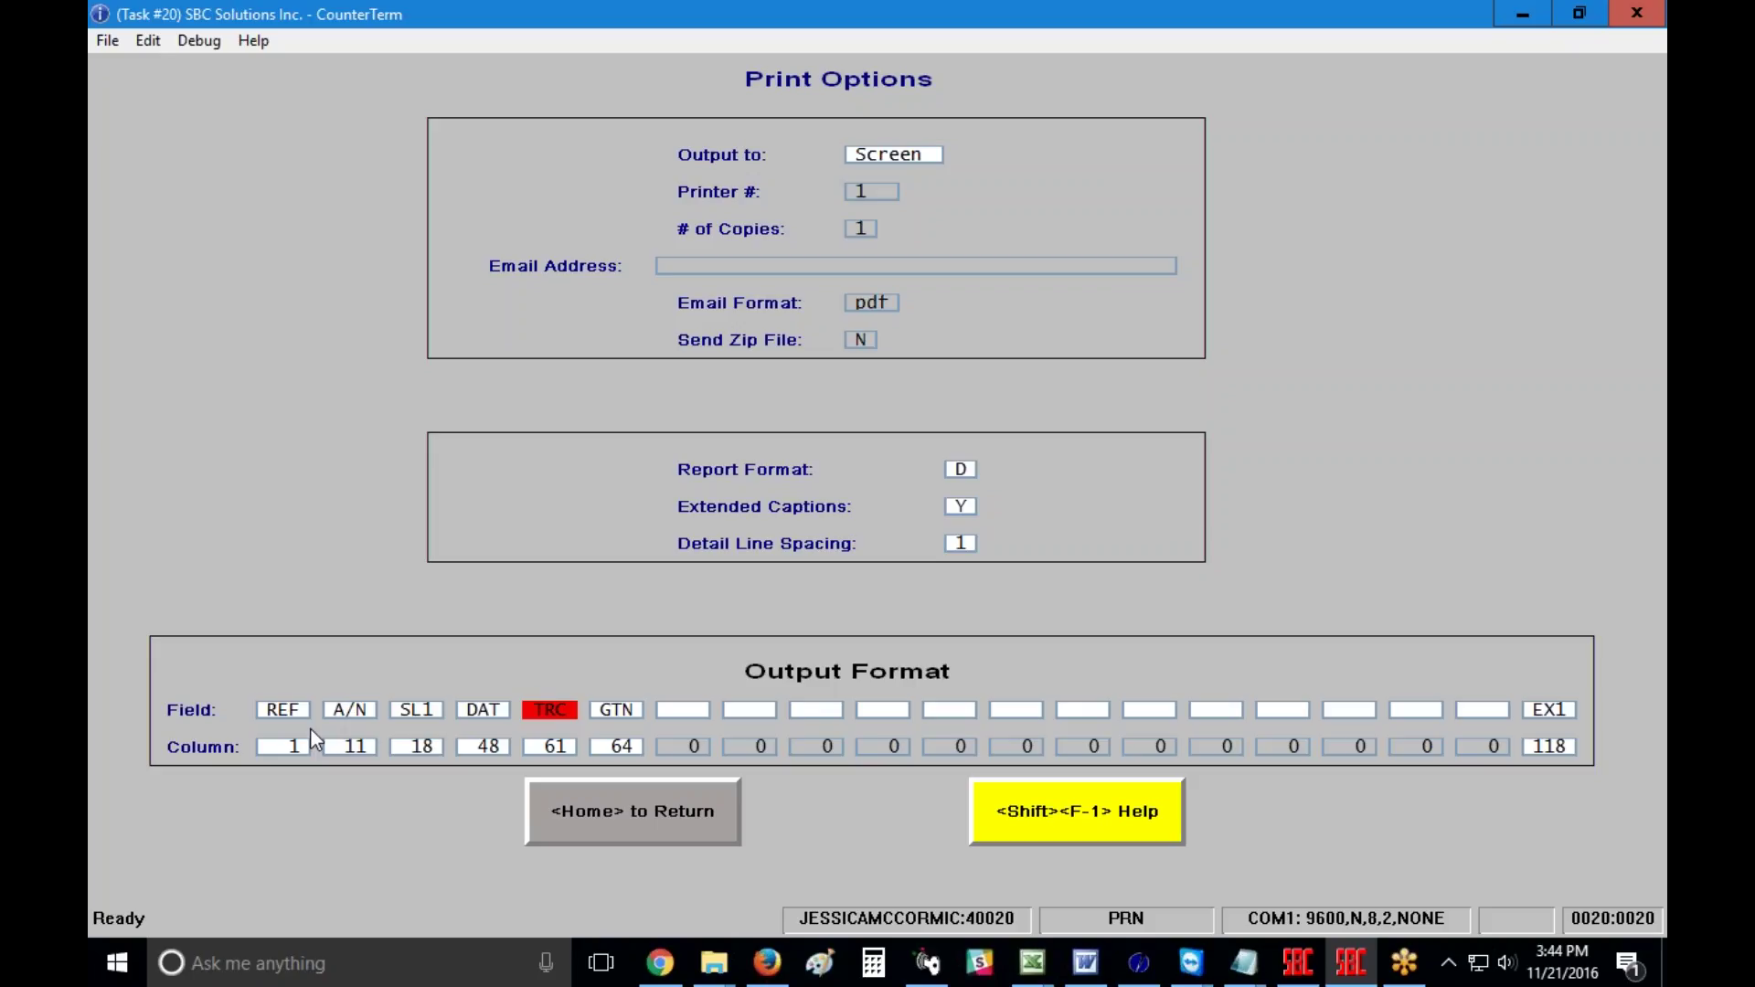
pyautogui.press('Return')
pyautogui.press('Return')
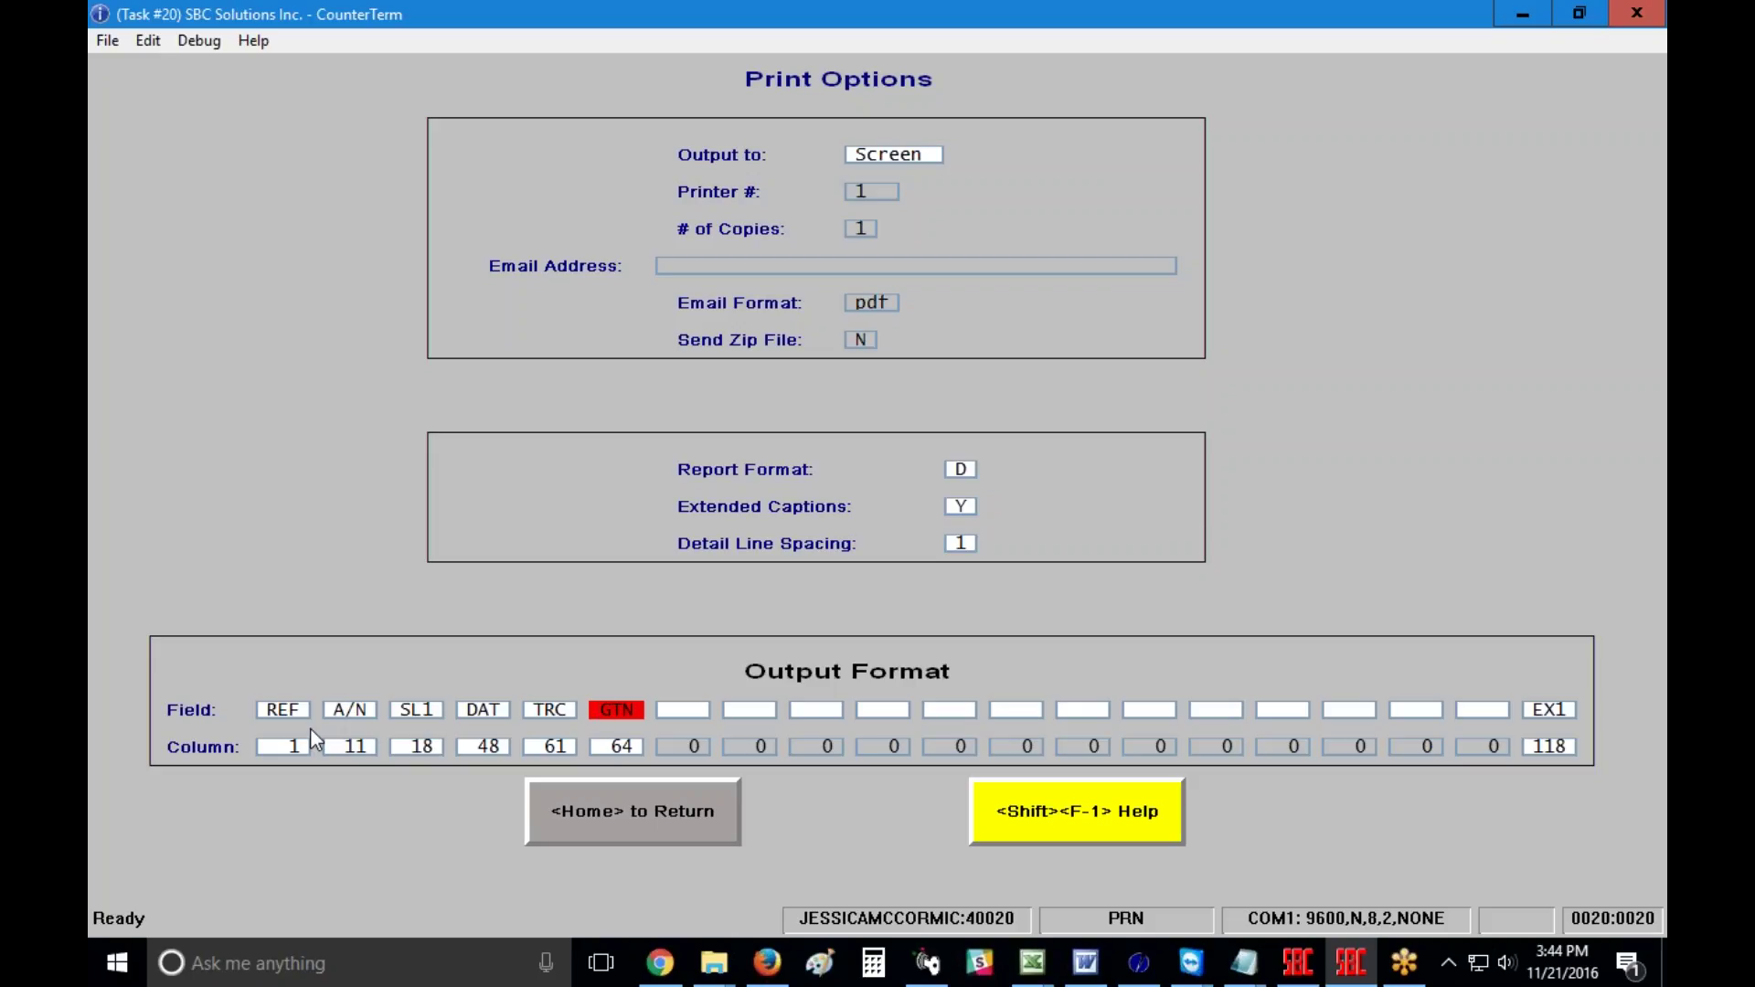
pyautogui.click(1068, 832)
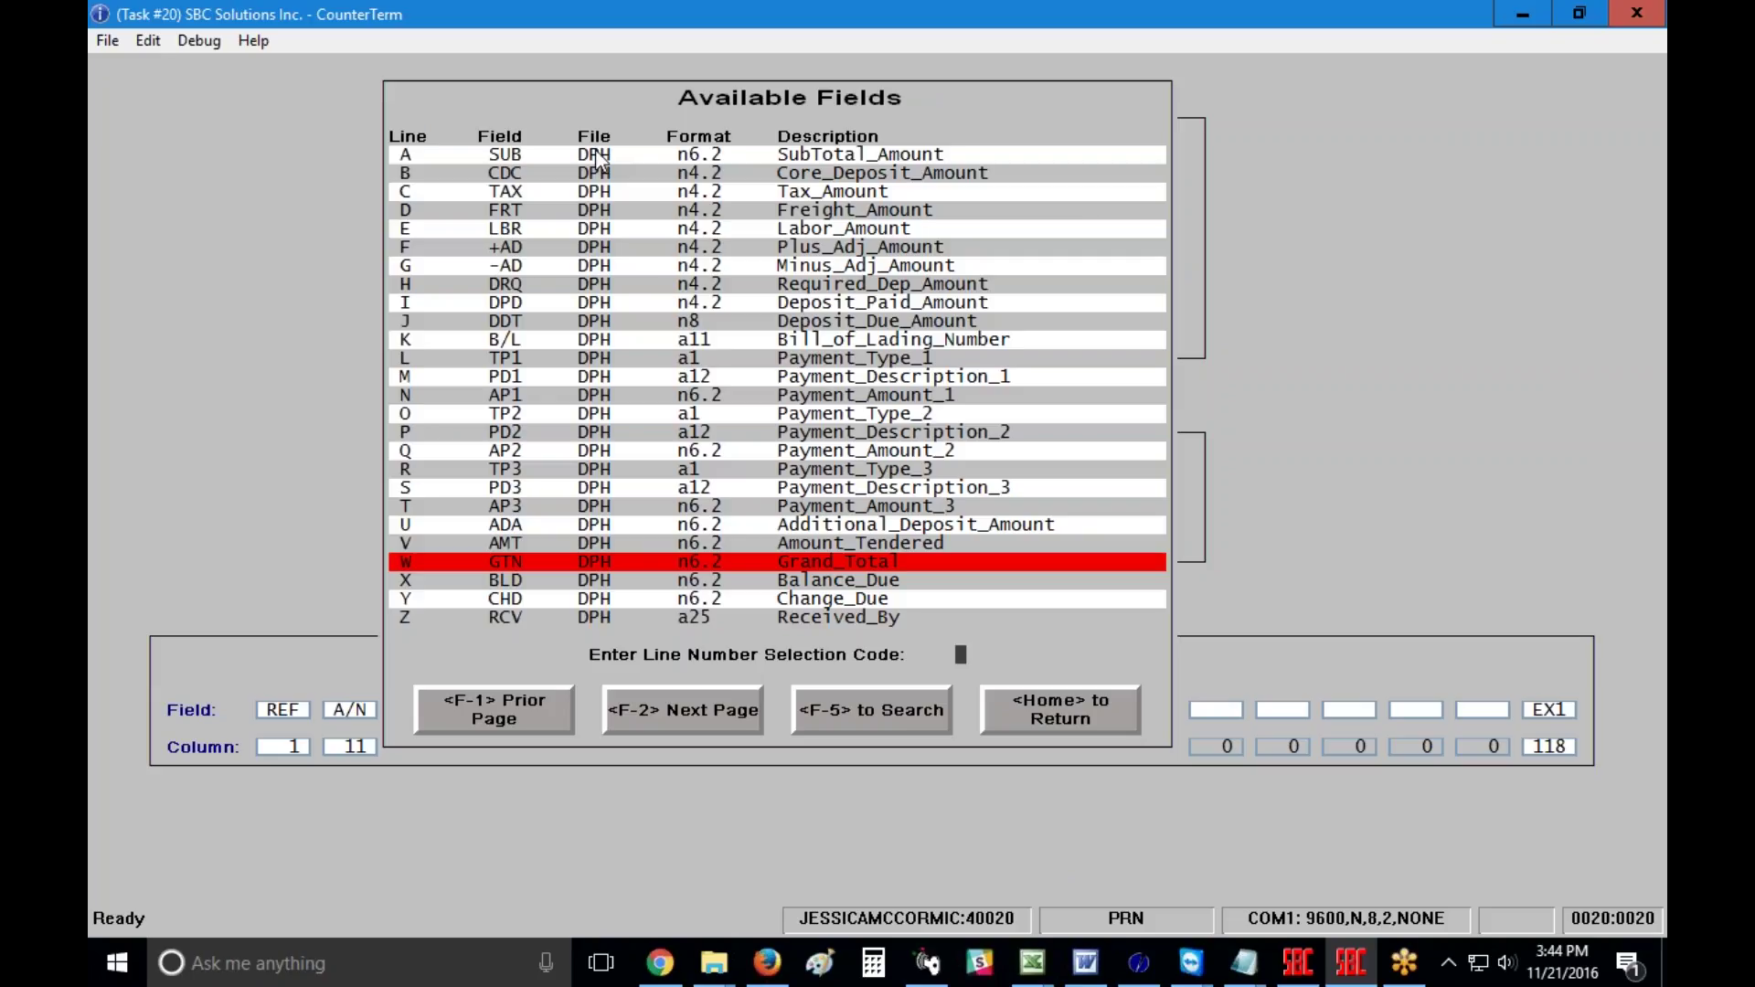
pyautogui.click(1088, 711)
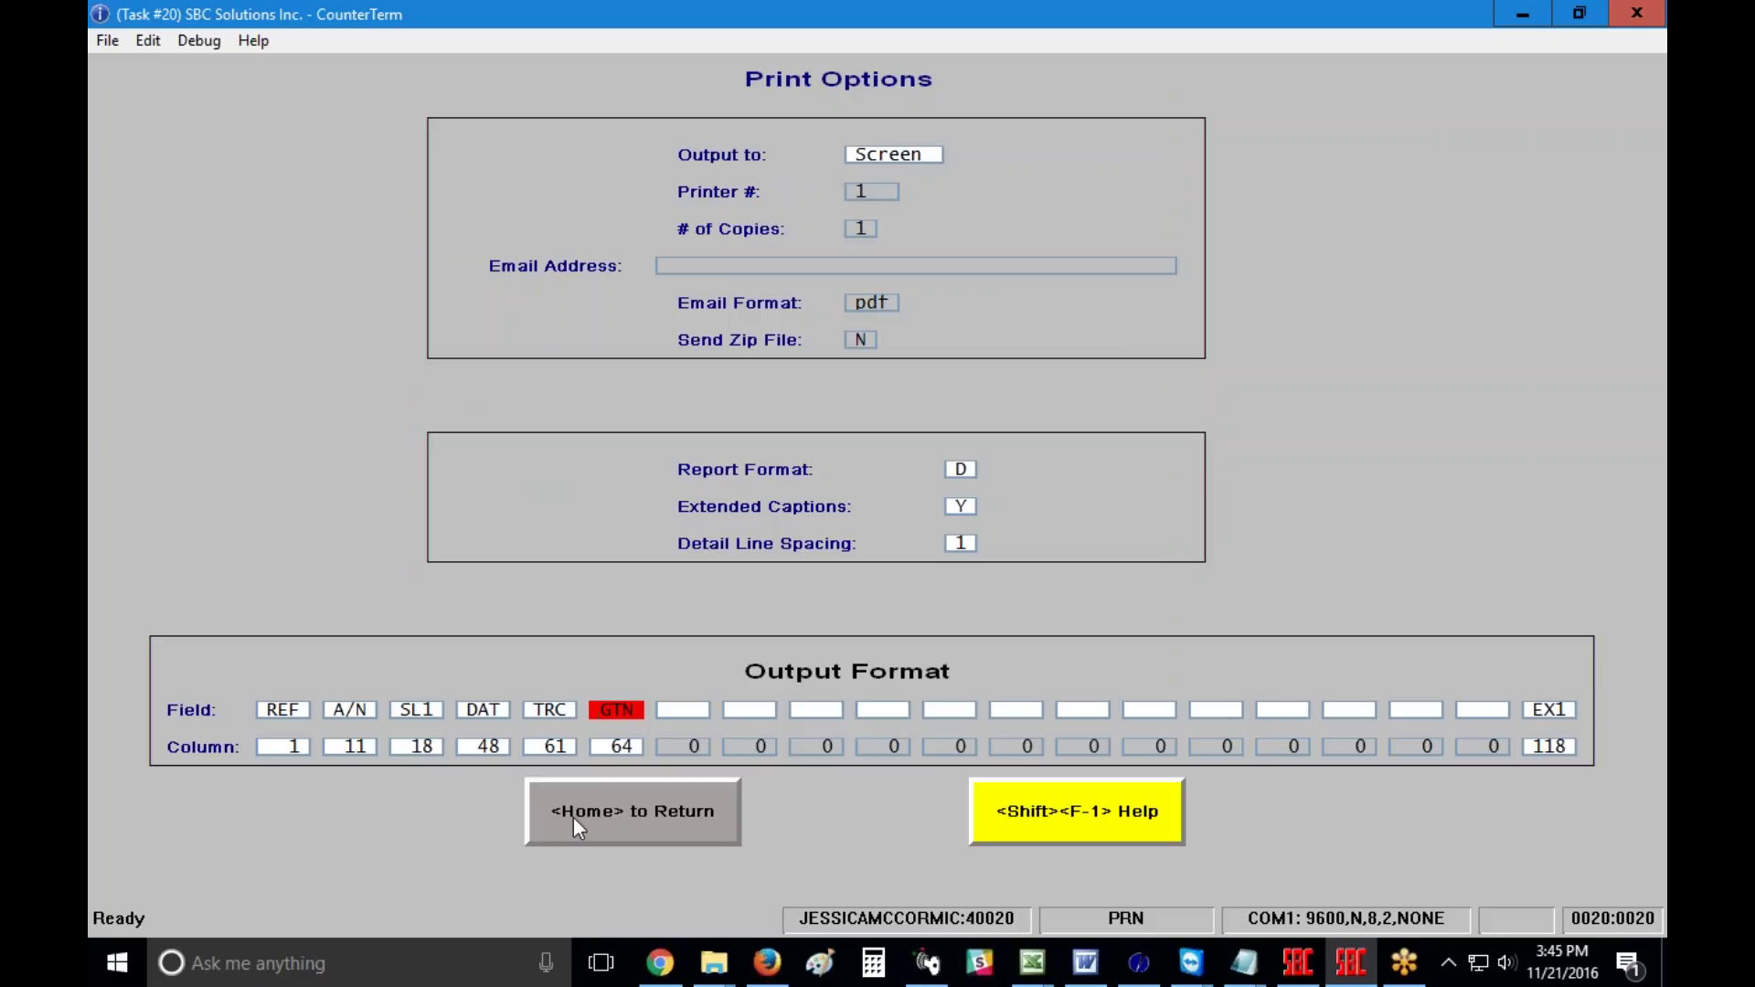
pyautogui.click(634, 836)
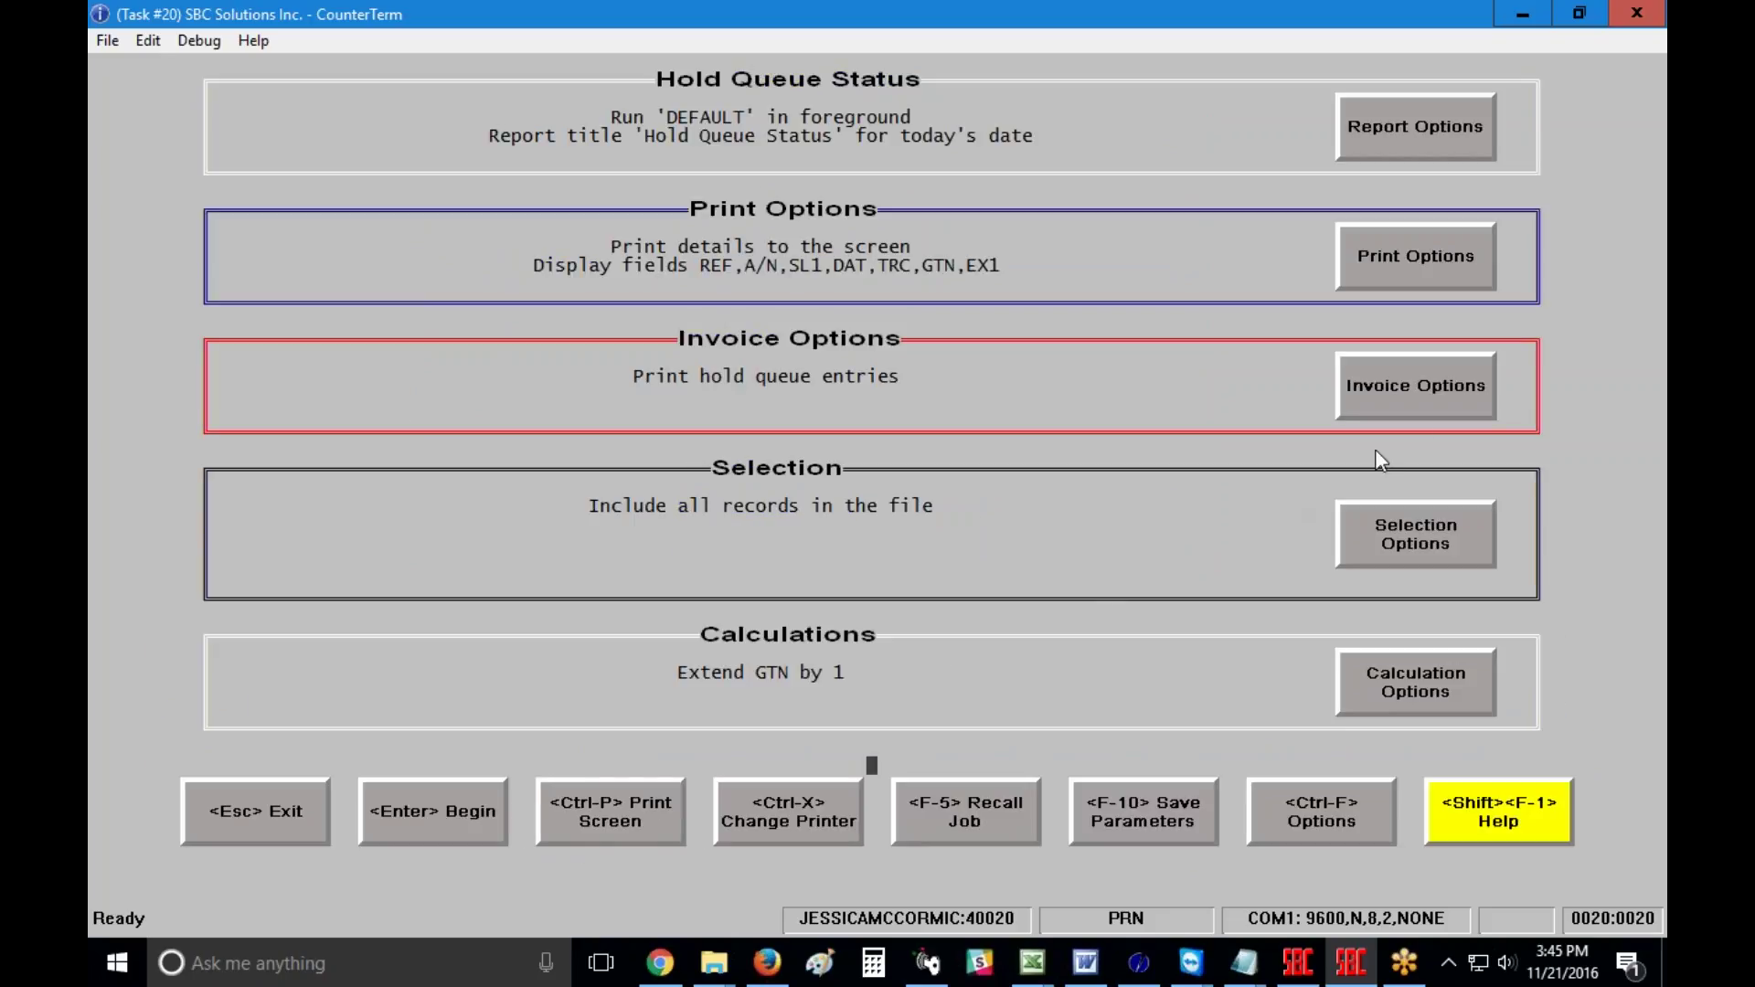
# Step: Review the invoice process options and the record selection options, including the list of available fields
pyautogui.click(1441, 418)
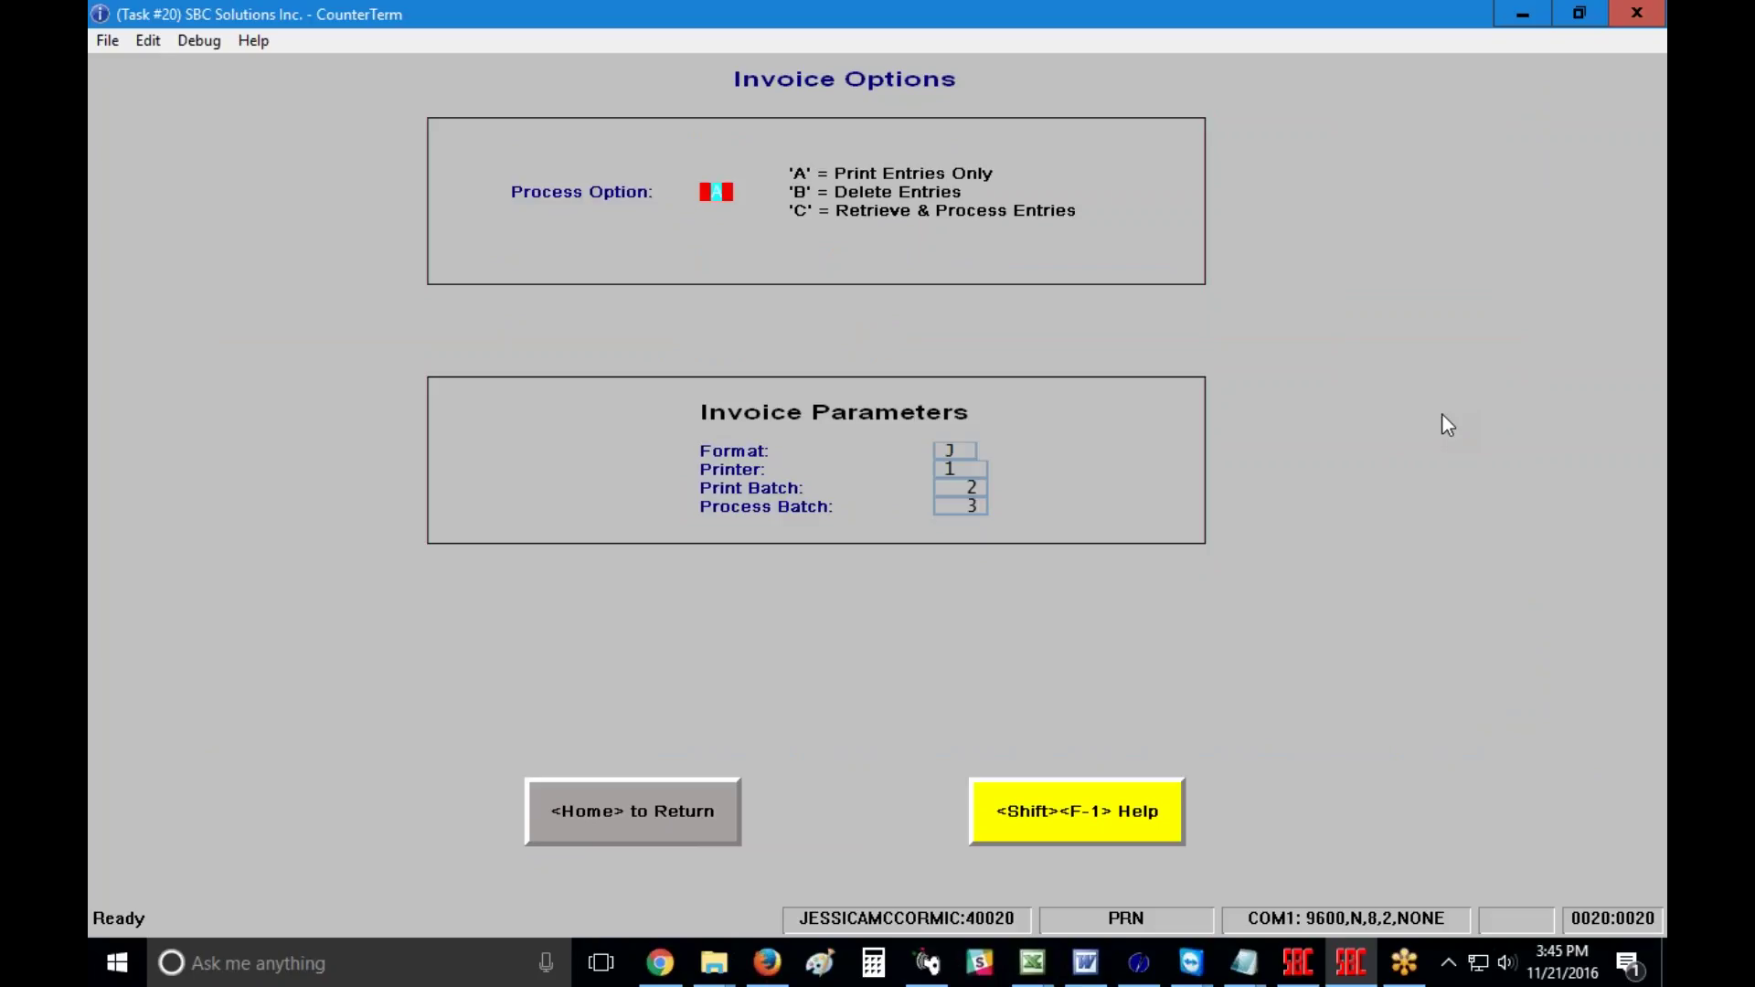
pyautogui.click(654, 803)
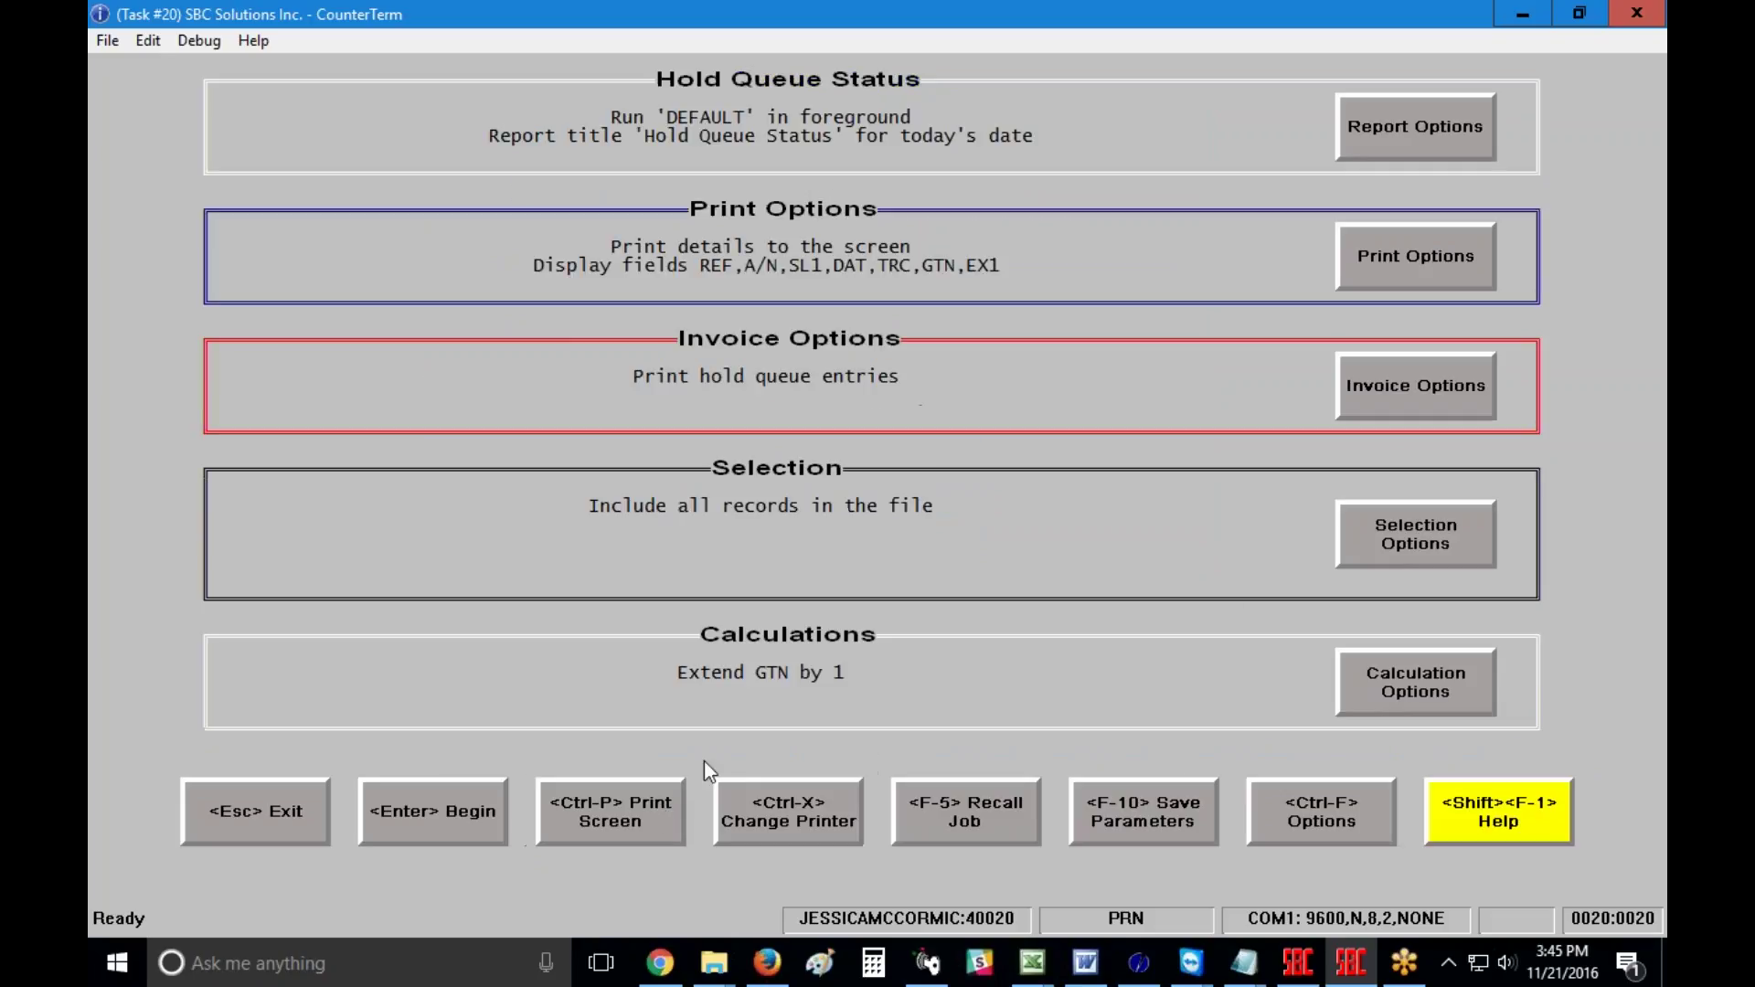
pyautogui.click(1441, 541)
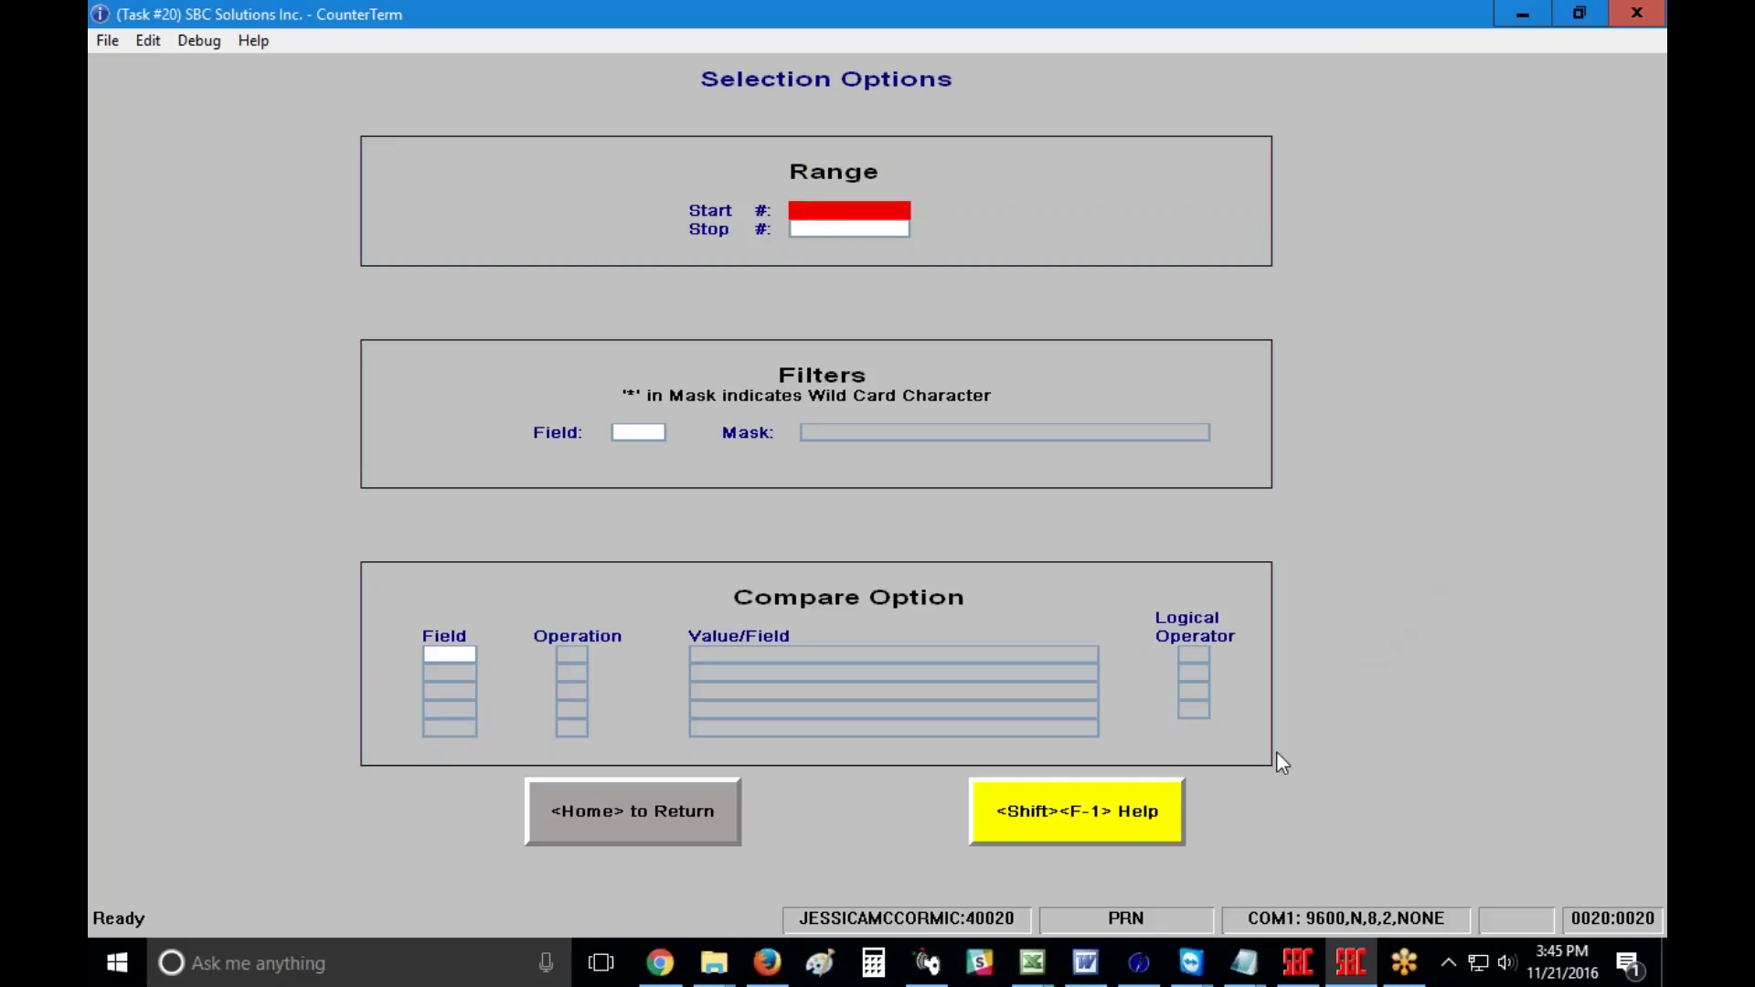
pyautogui.click(1119, 817)
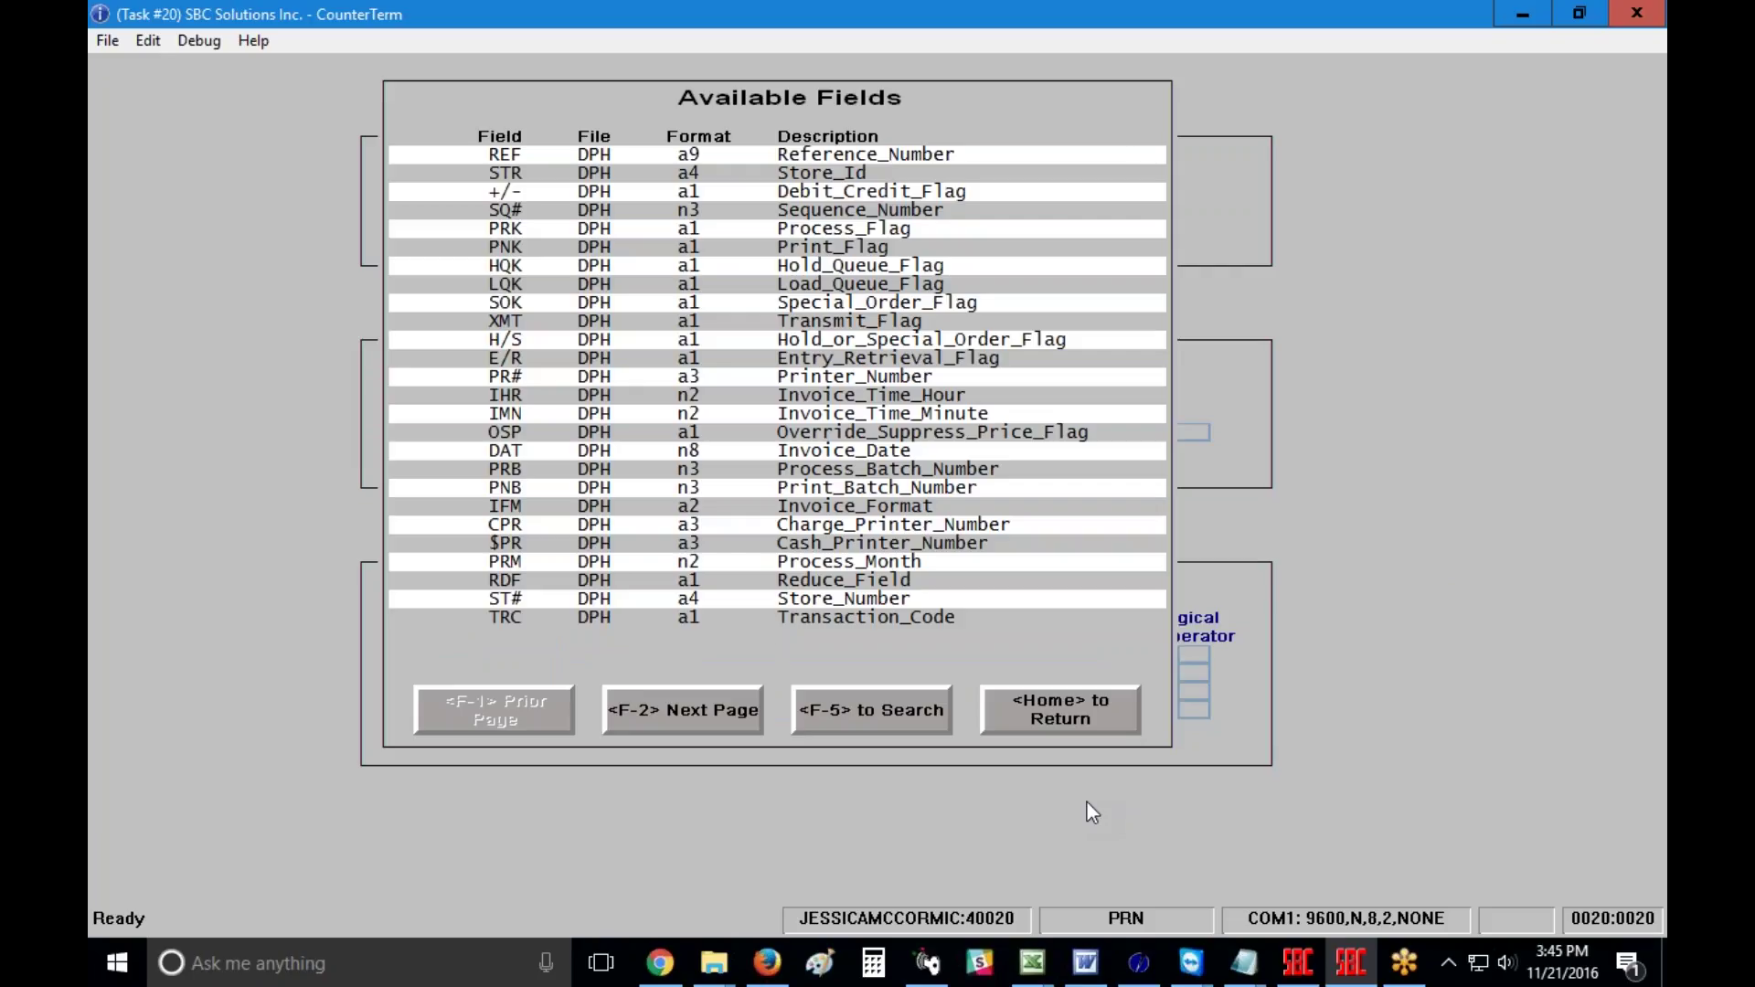
pyautogui.click(1071, 721)
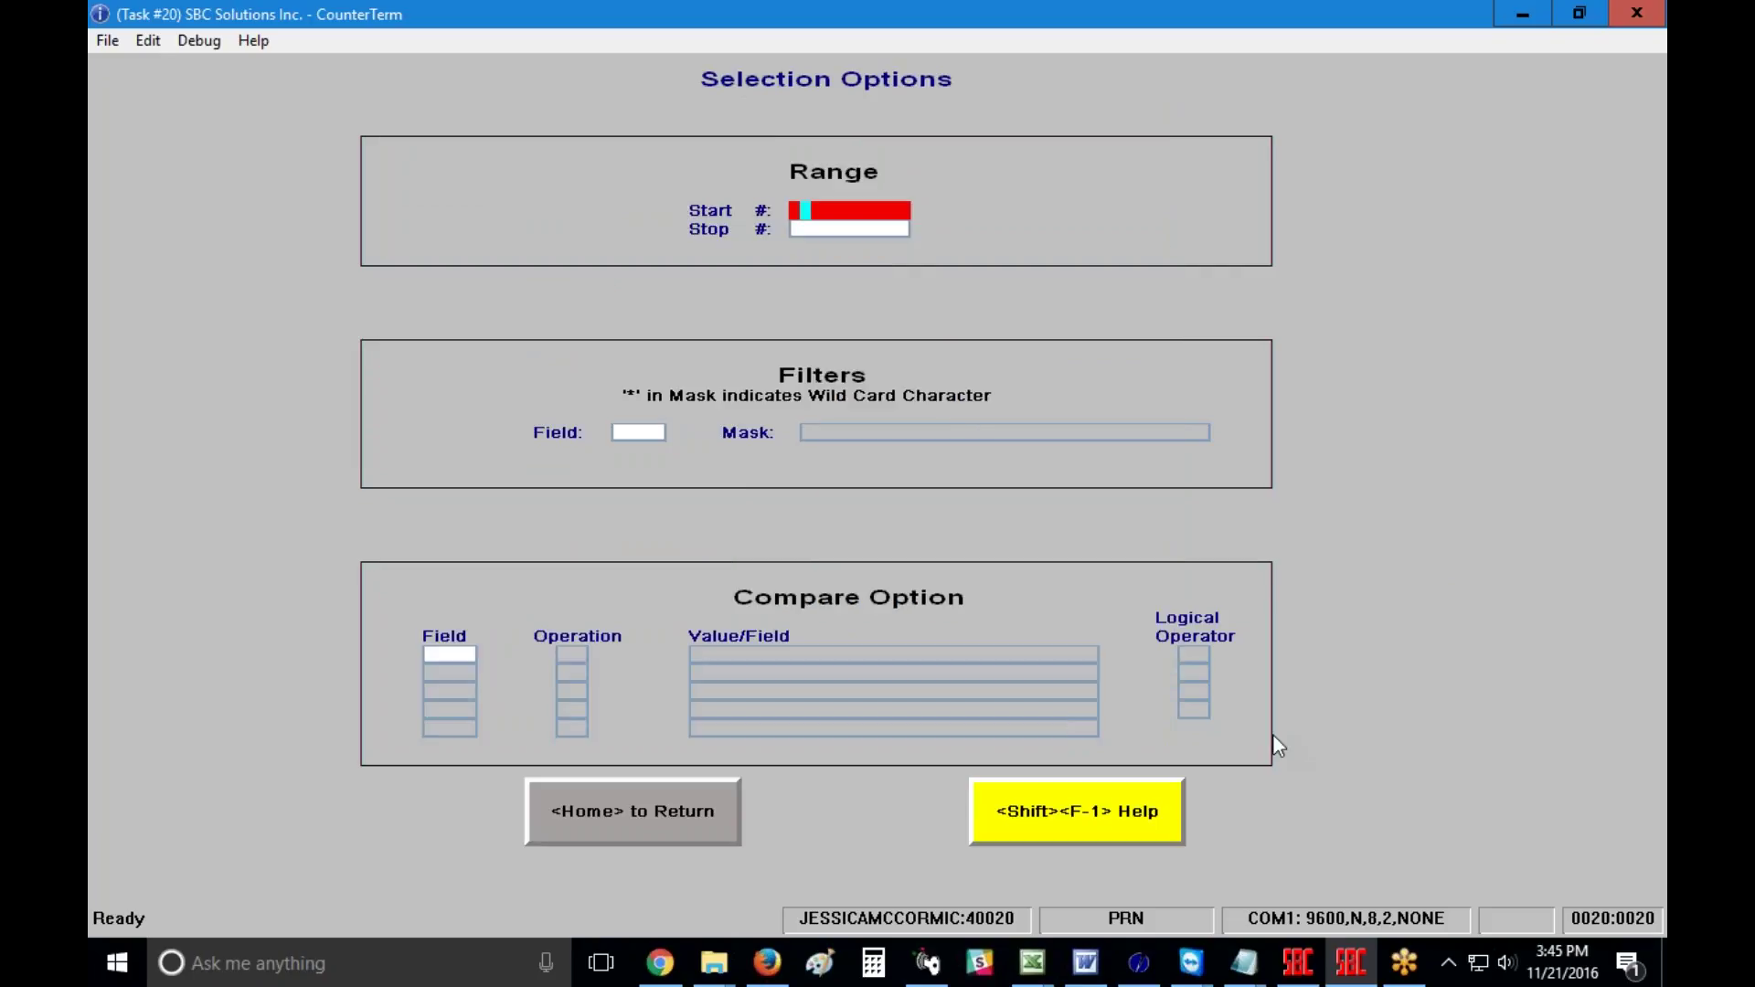
pyautogui.click(691, 810)
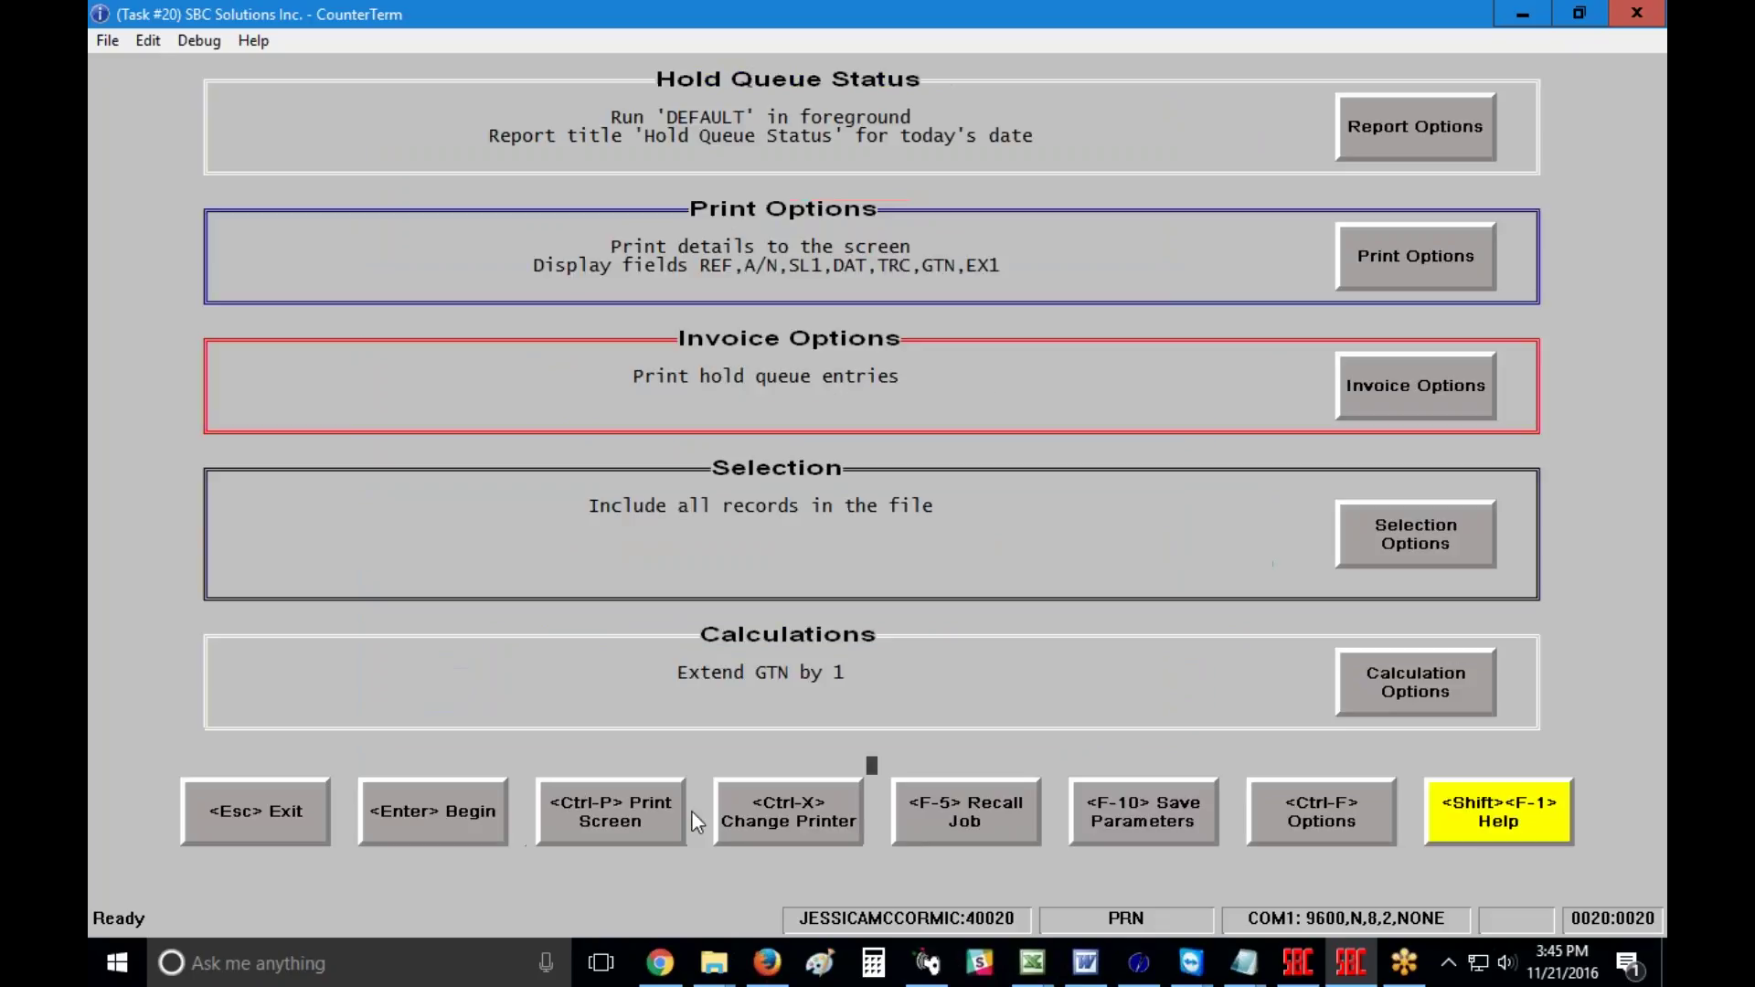
# Step: Set the calculations to treat negative extend-by values as Negative, and run the Hold Queue Status report for all records
pyautogui.click(1402, 695)
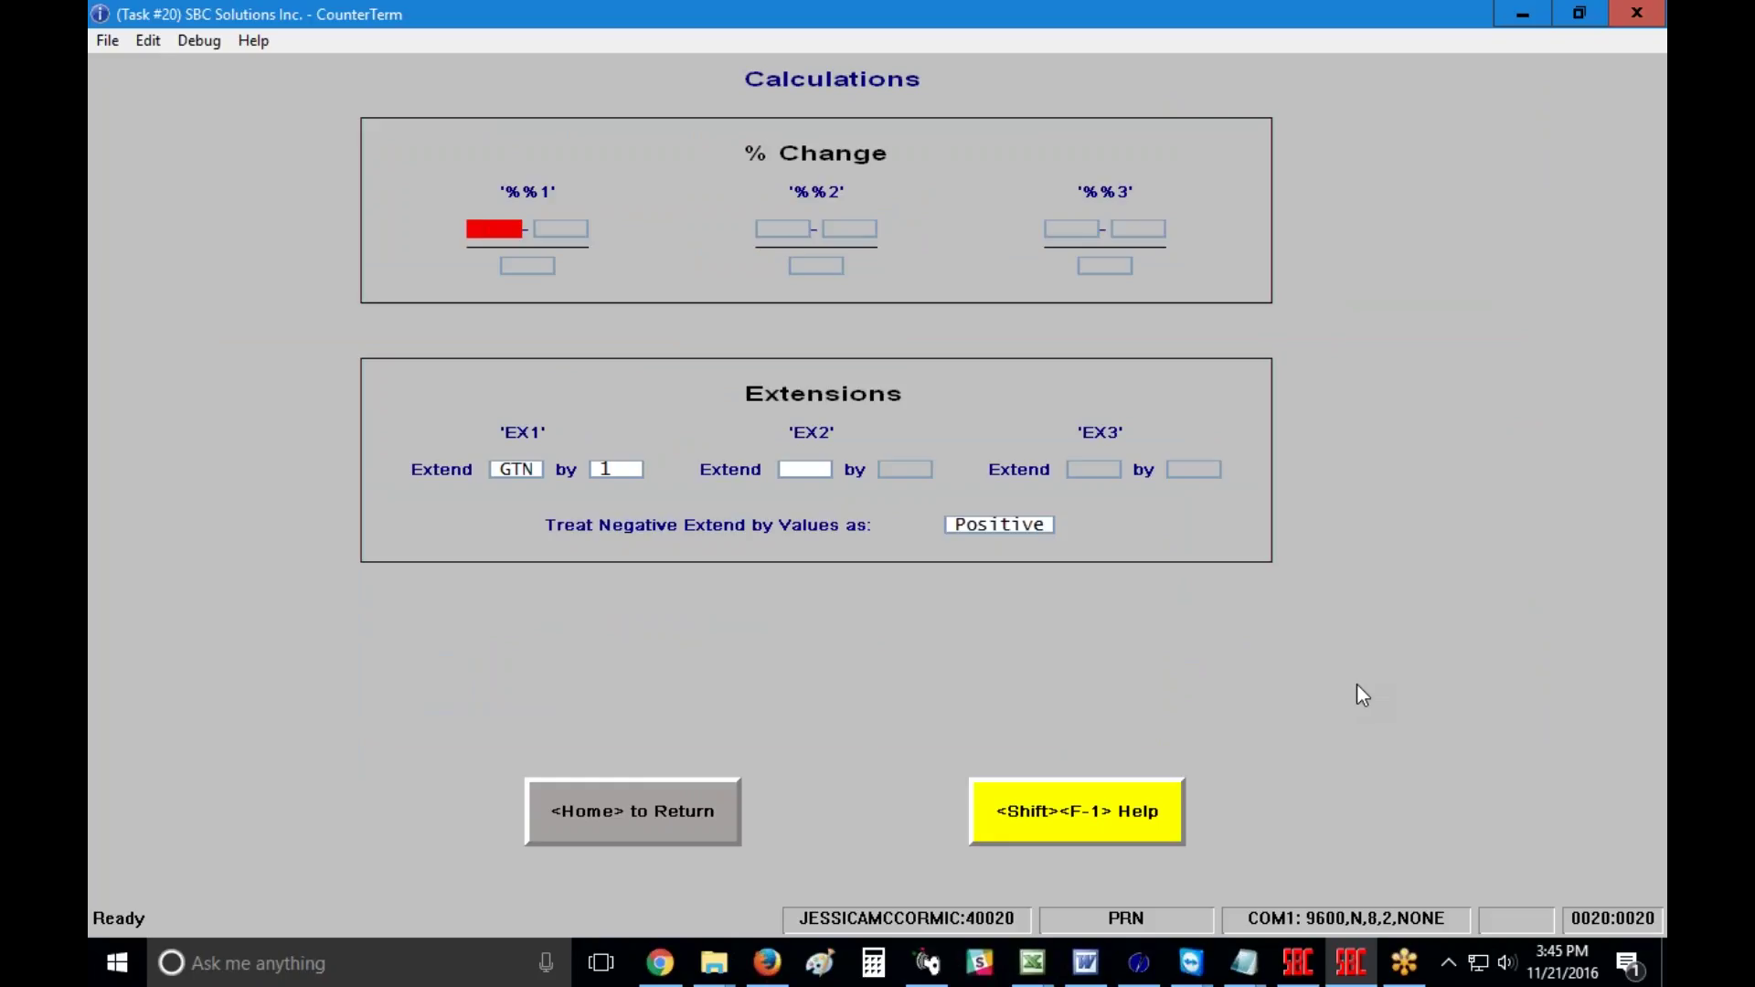
pyautogui.press('Down')
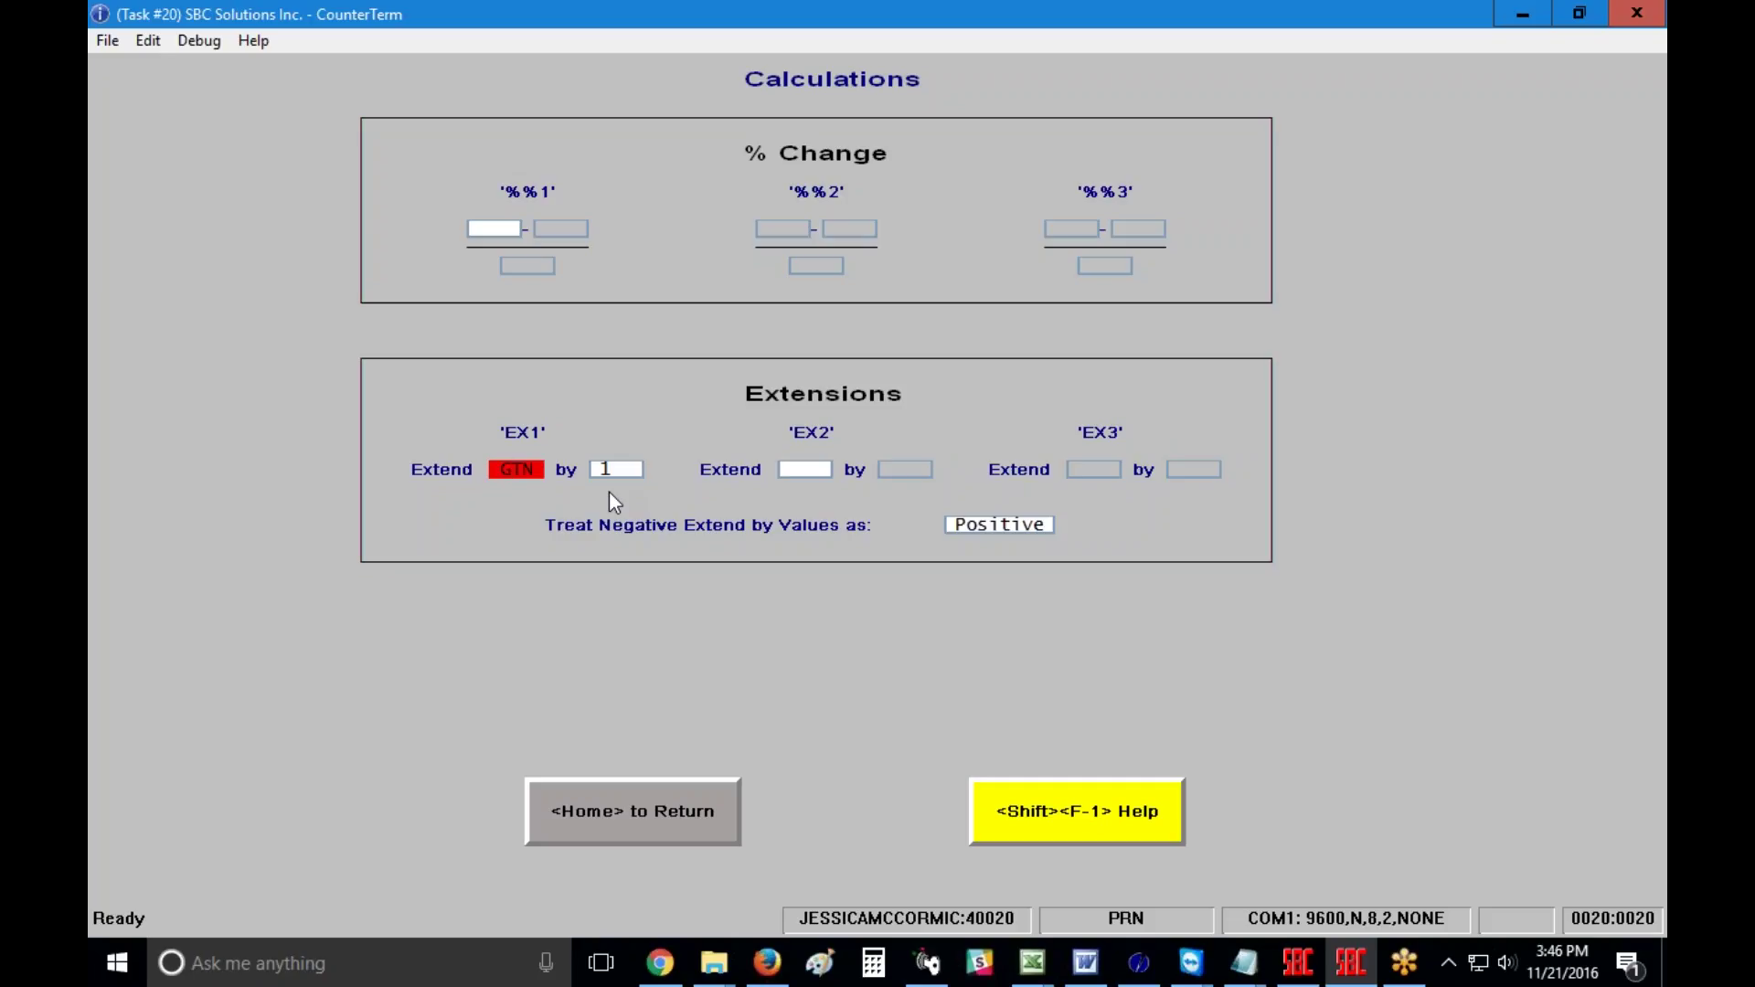
pyautogui.click(1025, 525)
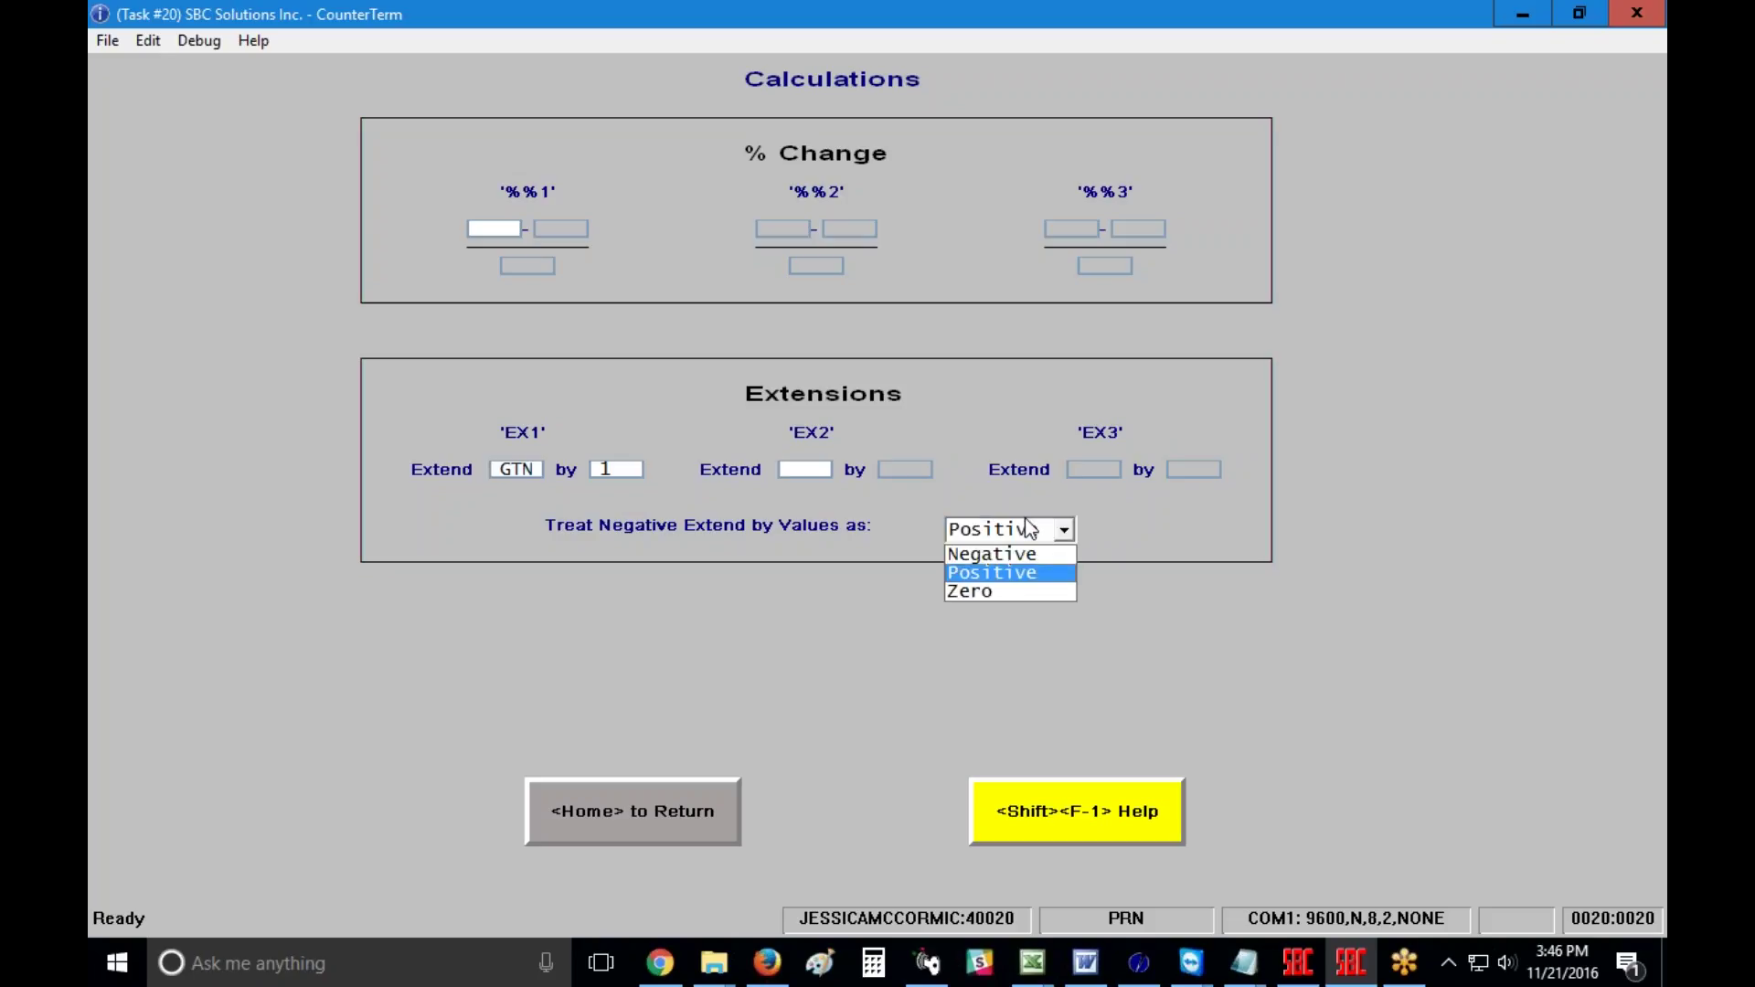
pyautogui.click(1056, 565)
pyautogui.click(1051, 555)
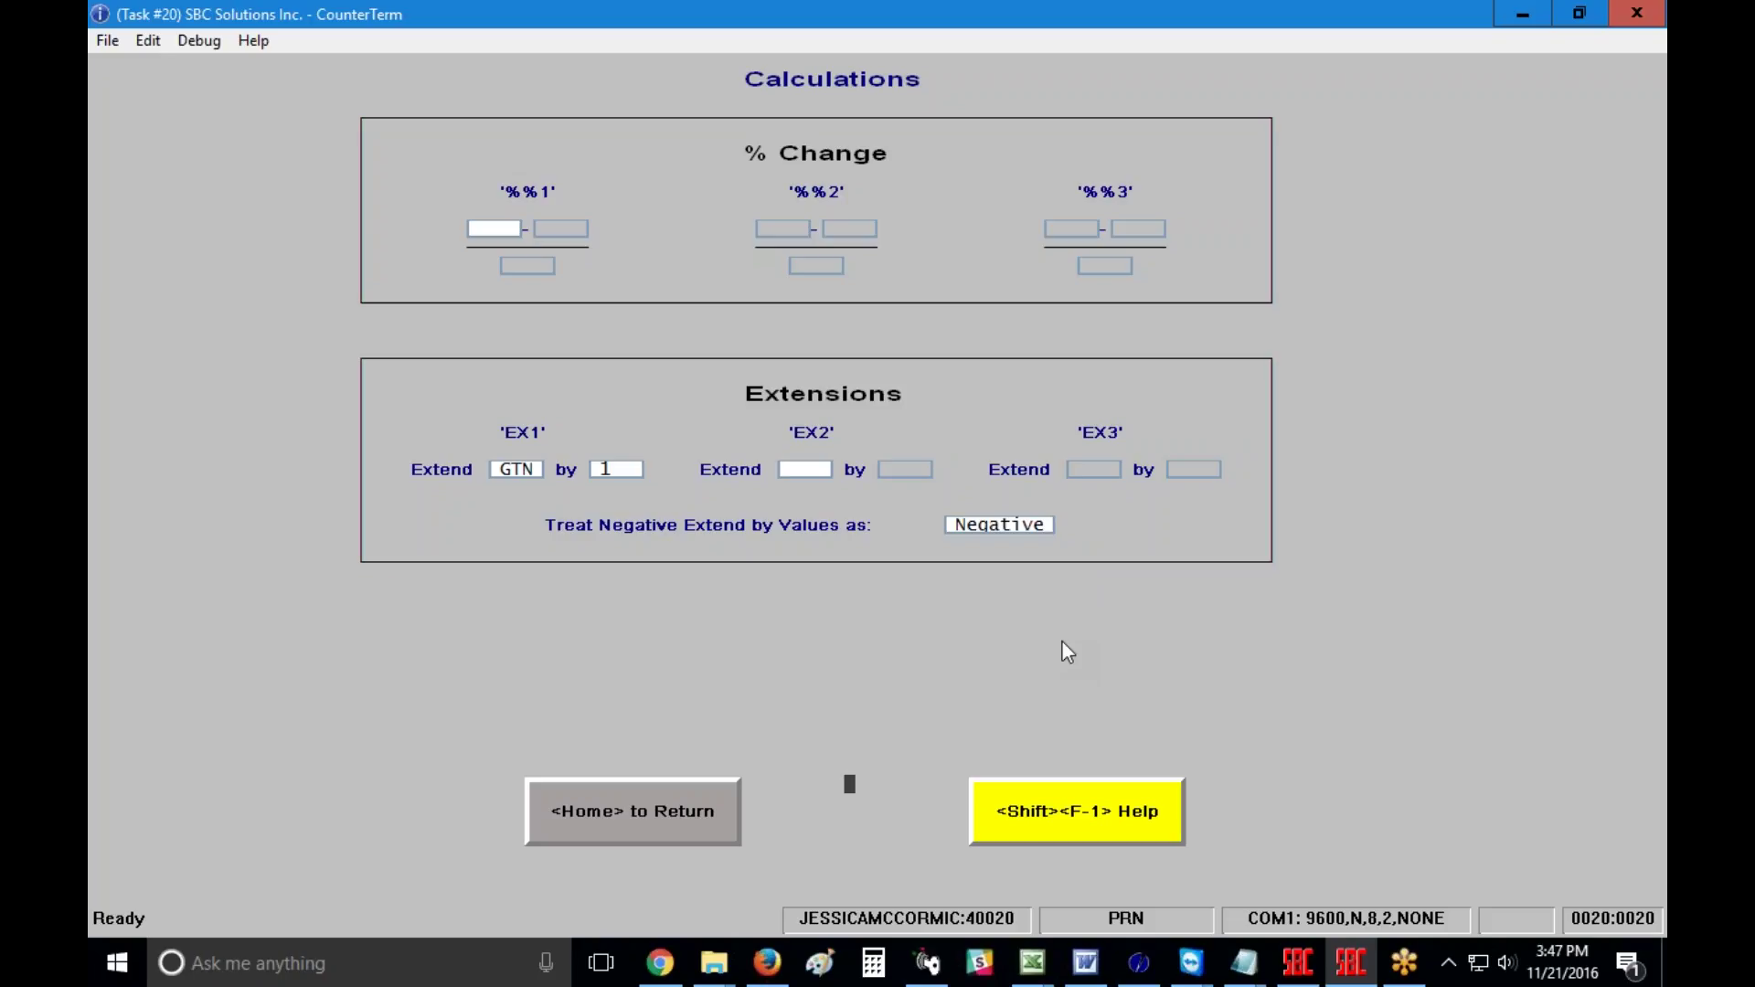
pyautogui.click(616, 810)
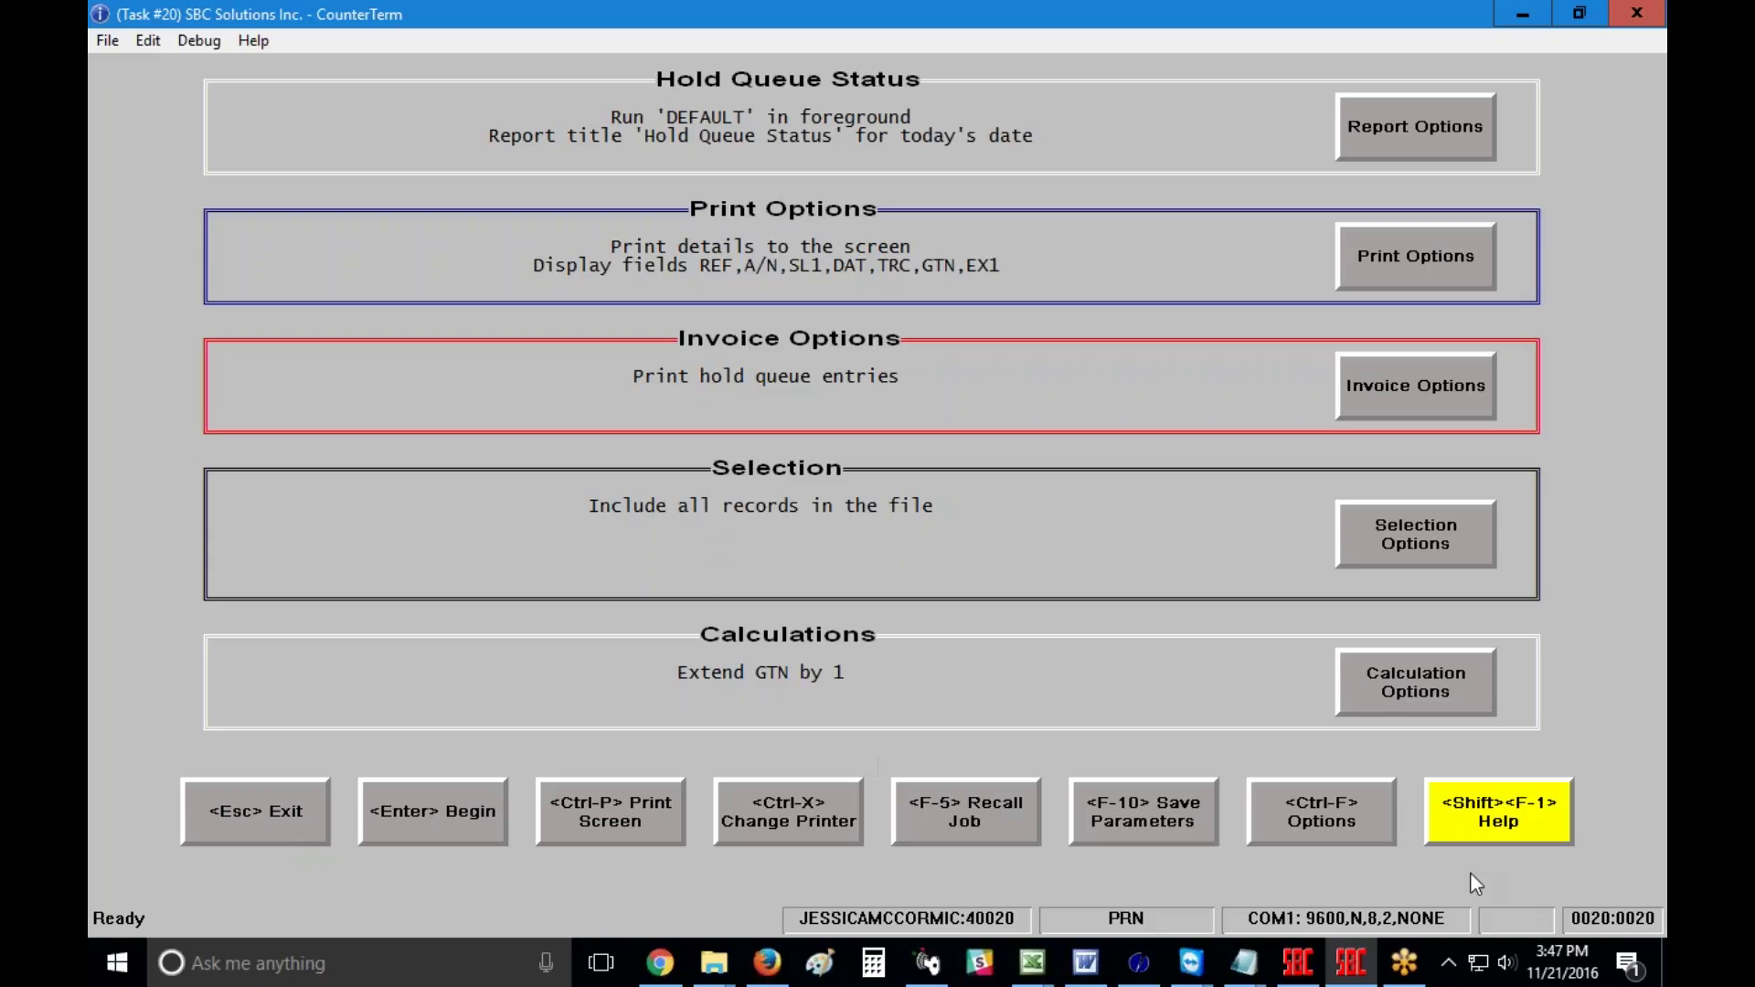
pyautogui.press('Return')
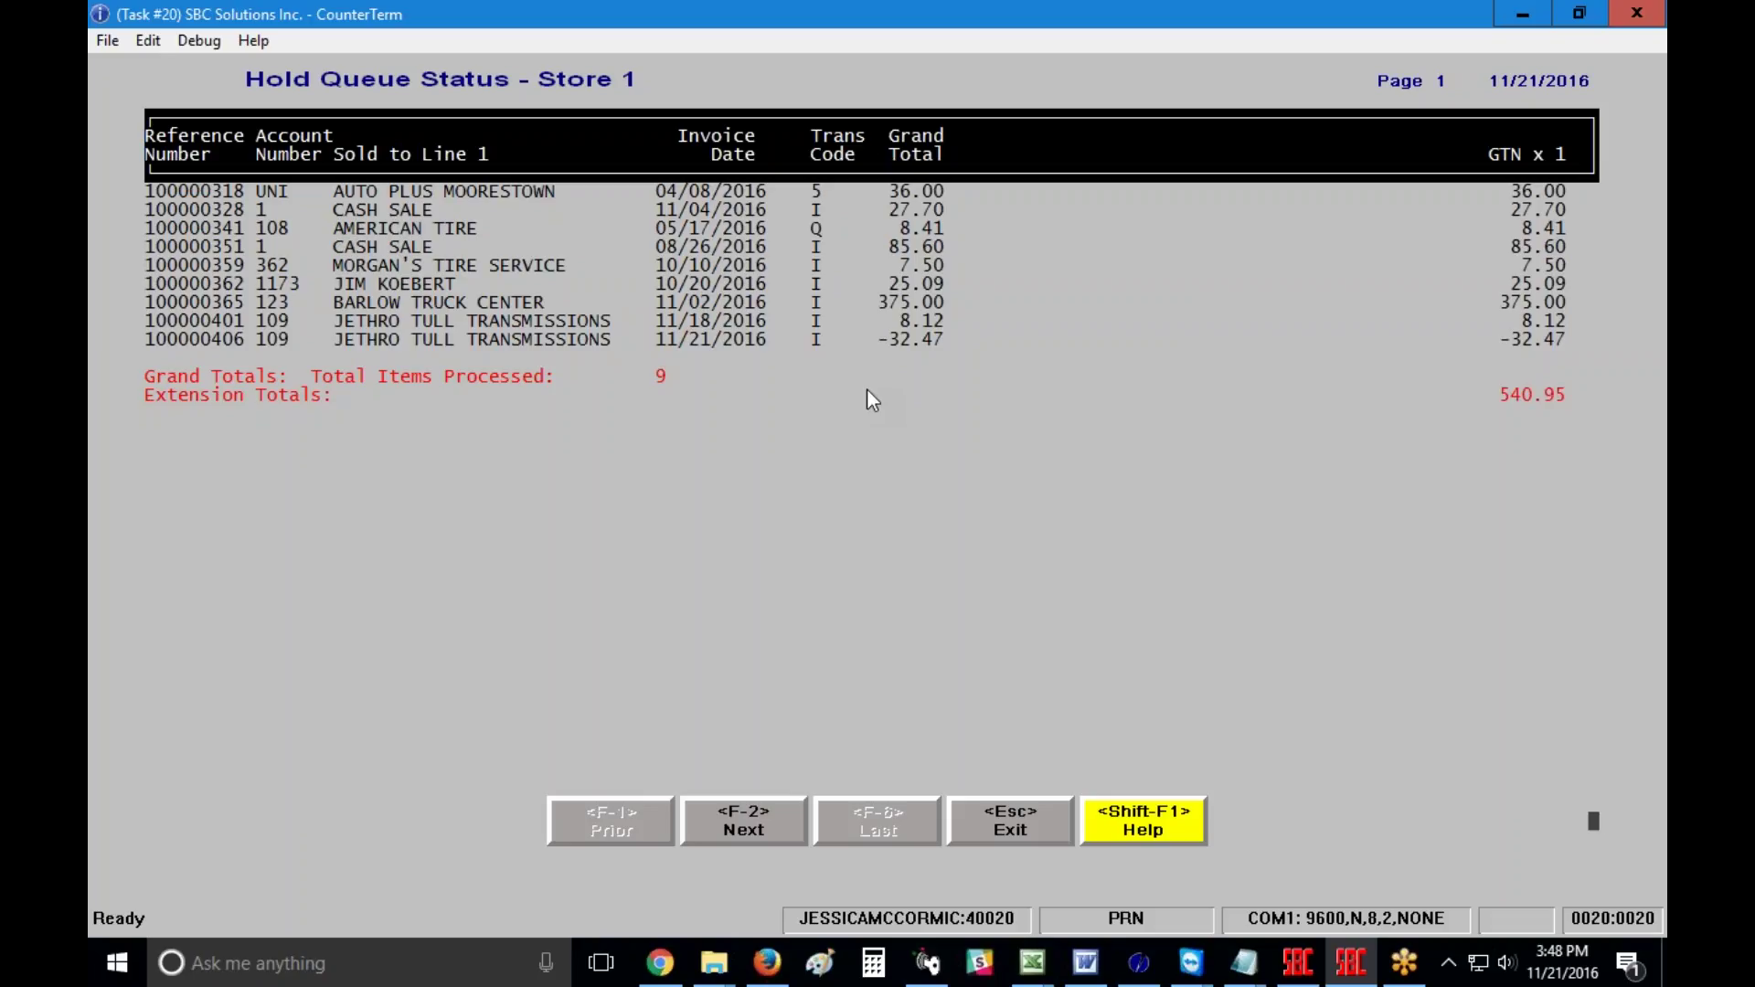
pyautogui.press('Escape')
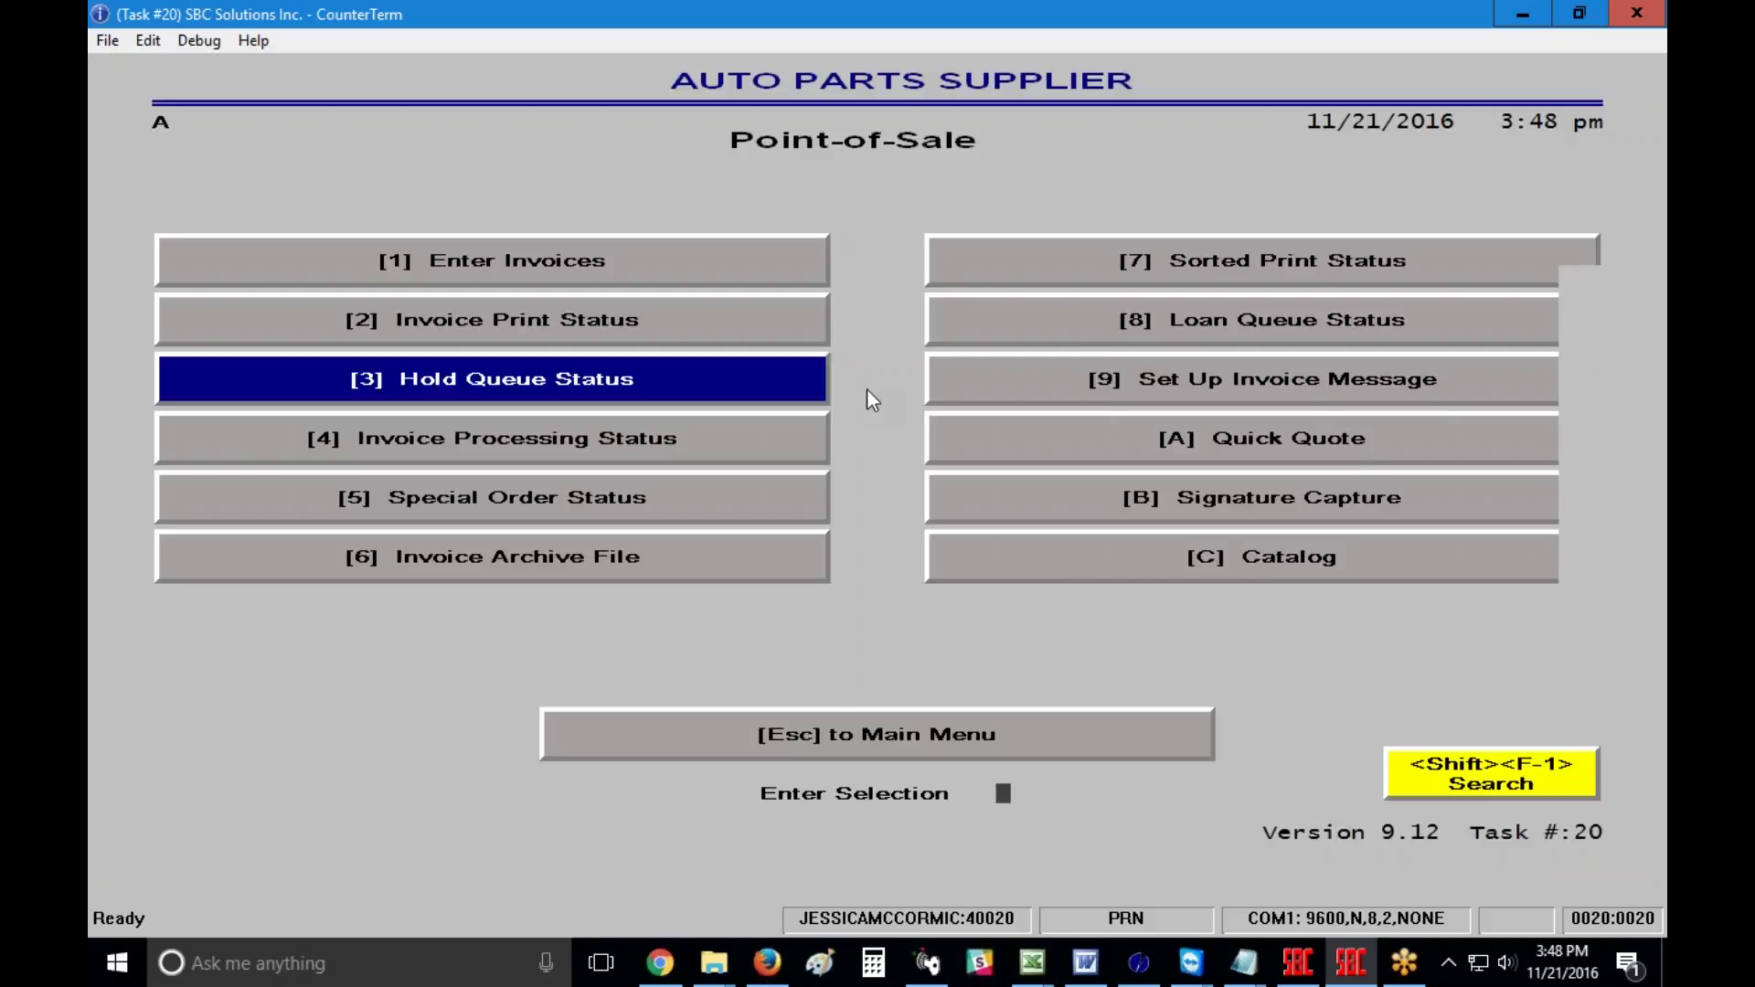
# Step: Reopen Hold Queue Status with clerk 1 and accept process option A, Print Entries Only
pyautogui.press('1')
pyautogui.press('Return')
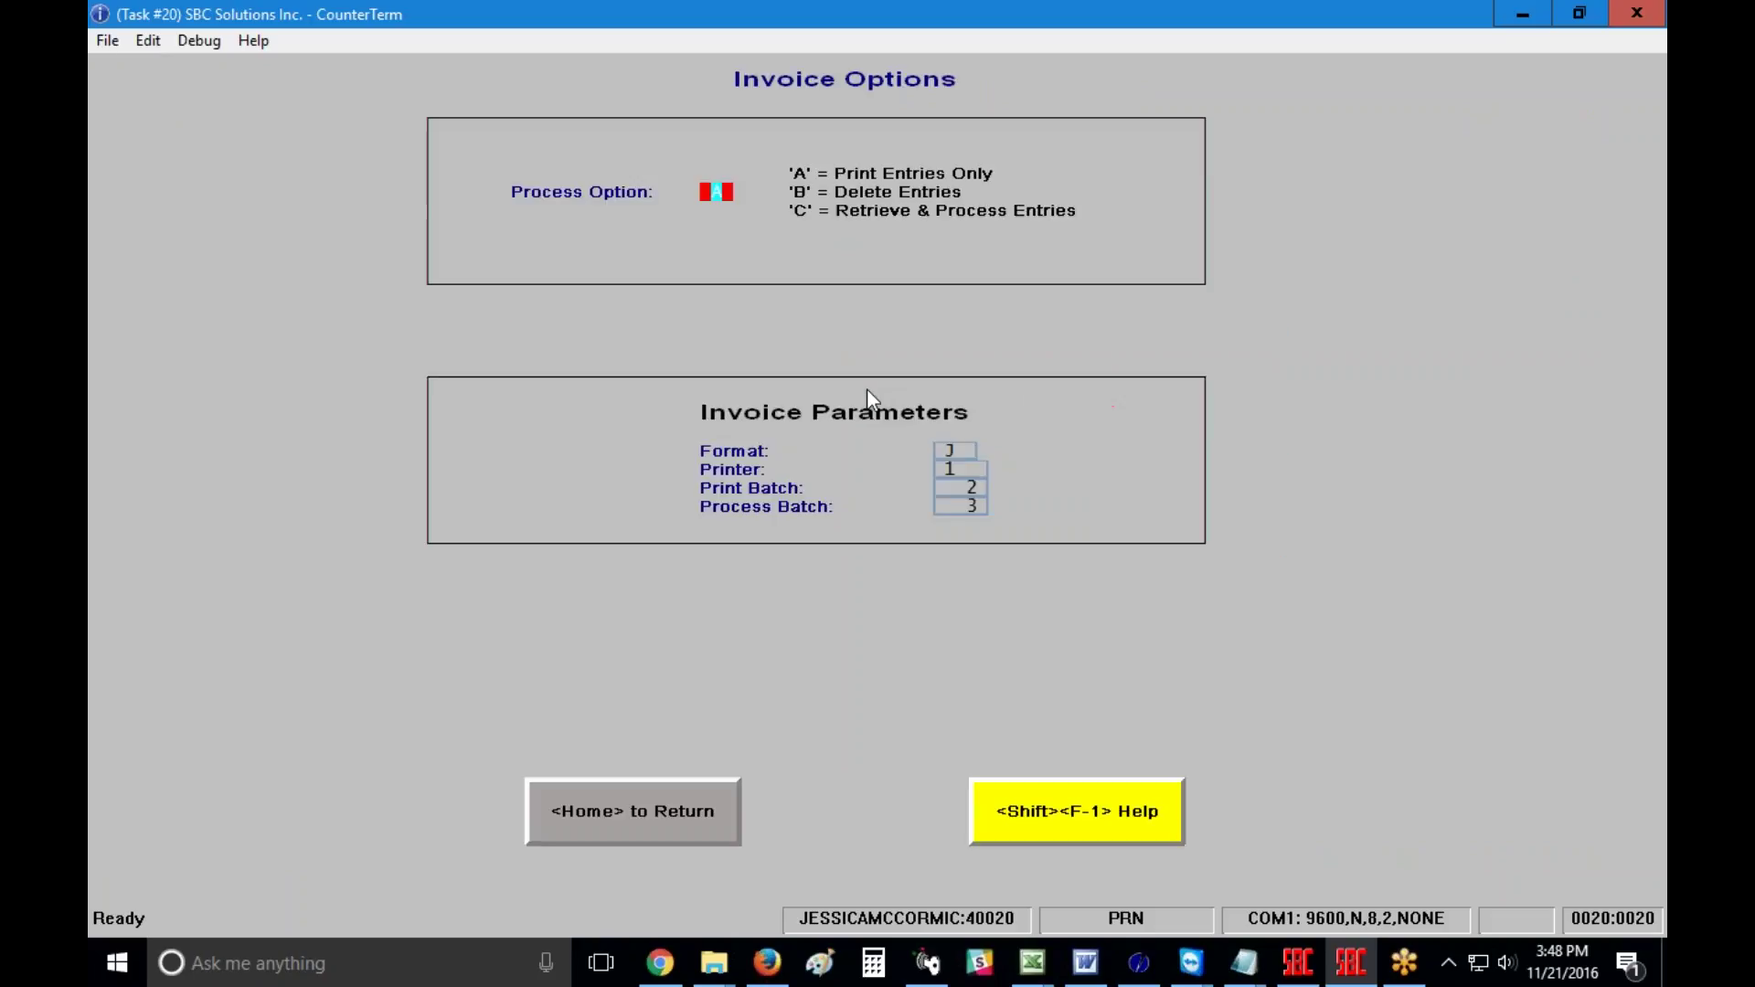
pyautogui.press('Return')
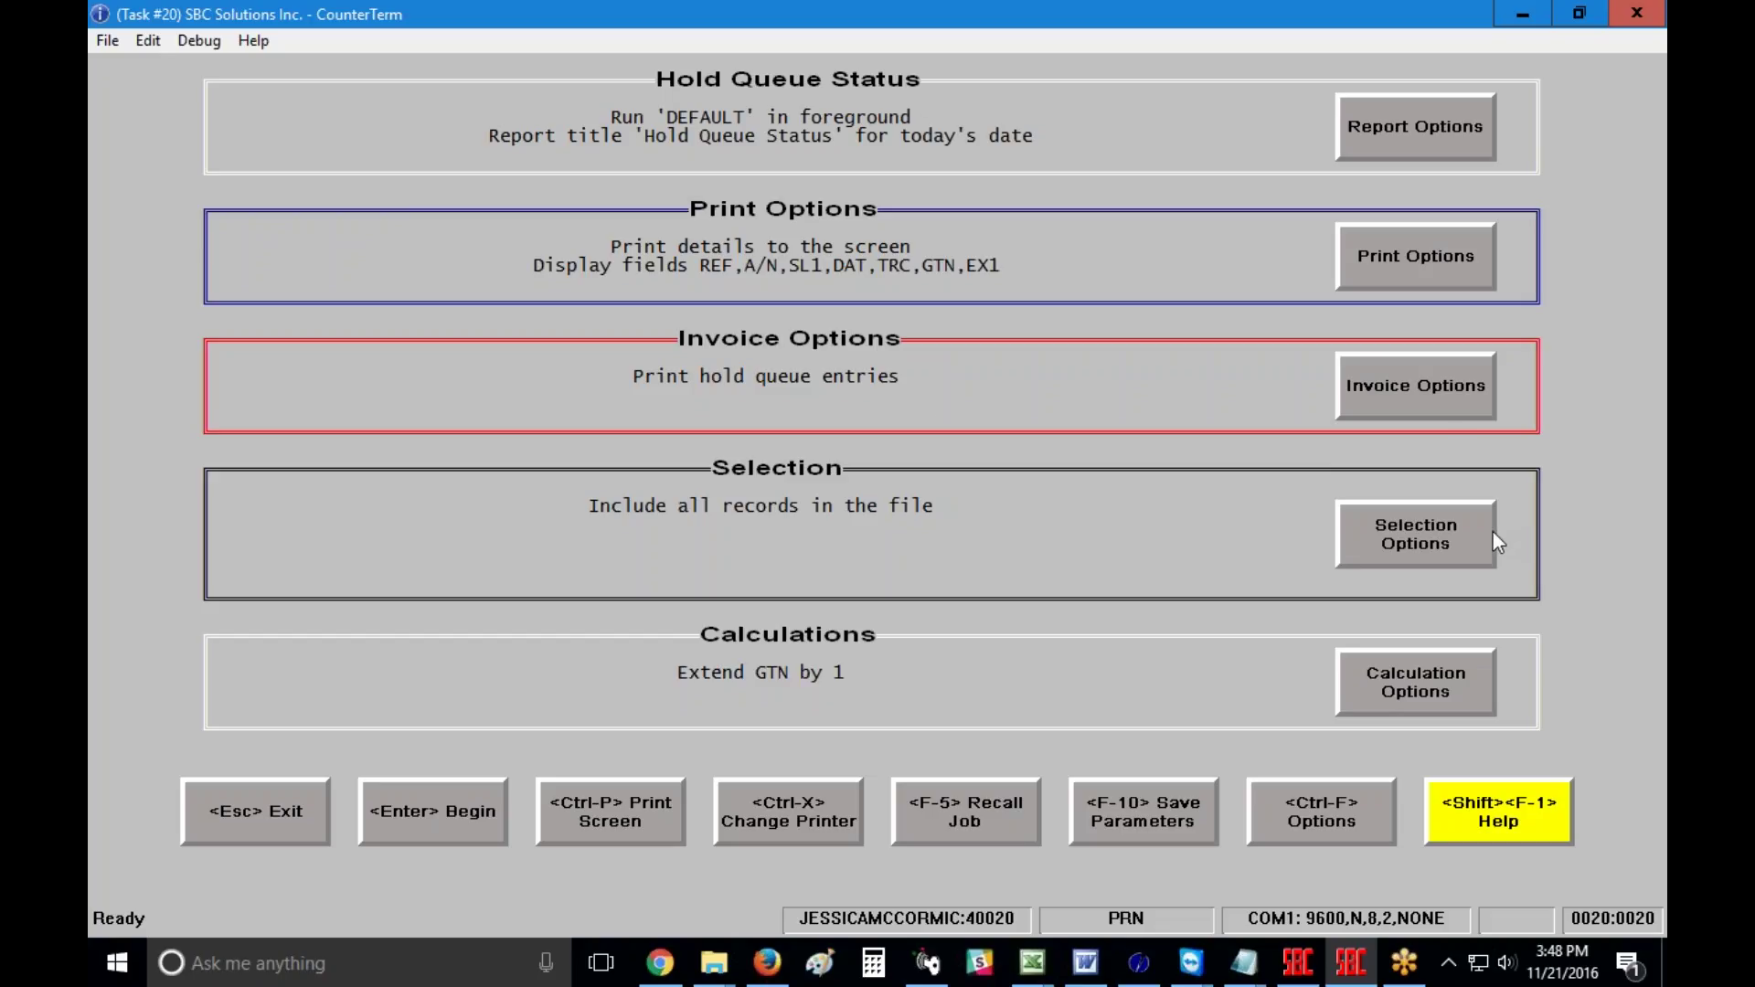
# Step: Filter the record selection on field TRC with the mask I and return to the report setup
pyautogui.click(1463, 539)
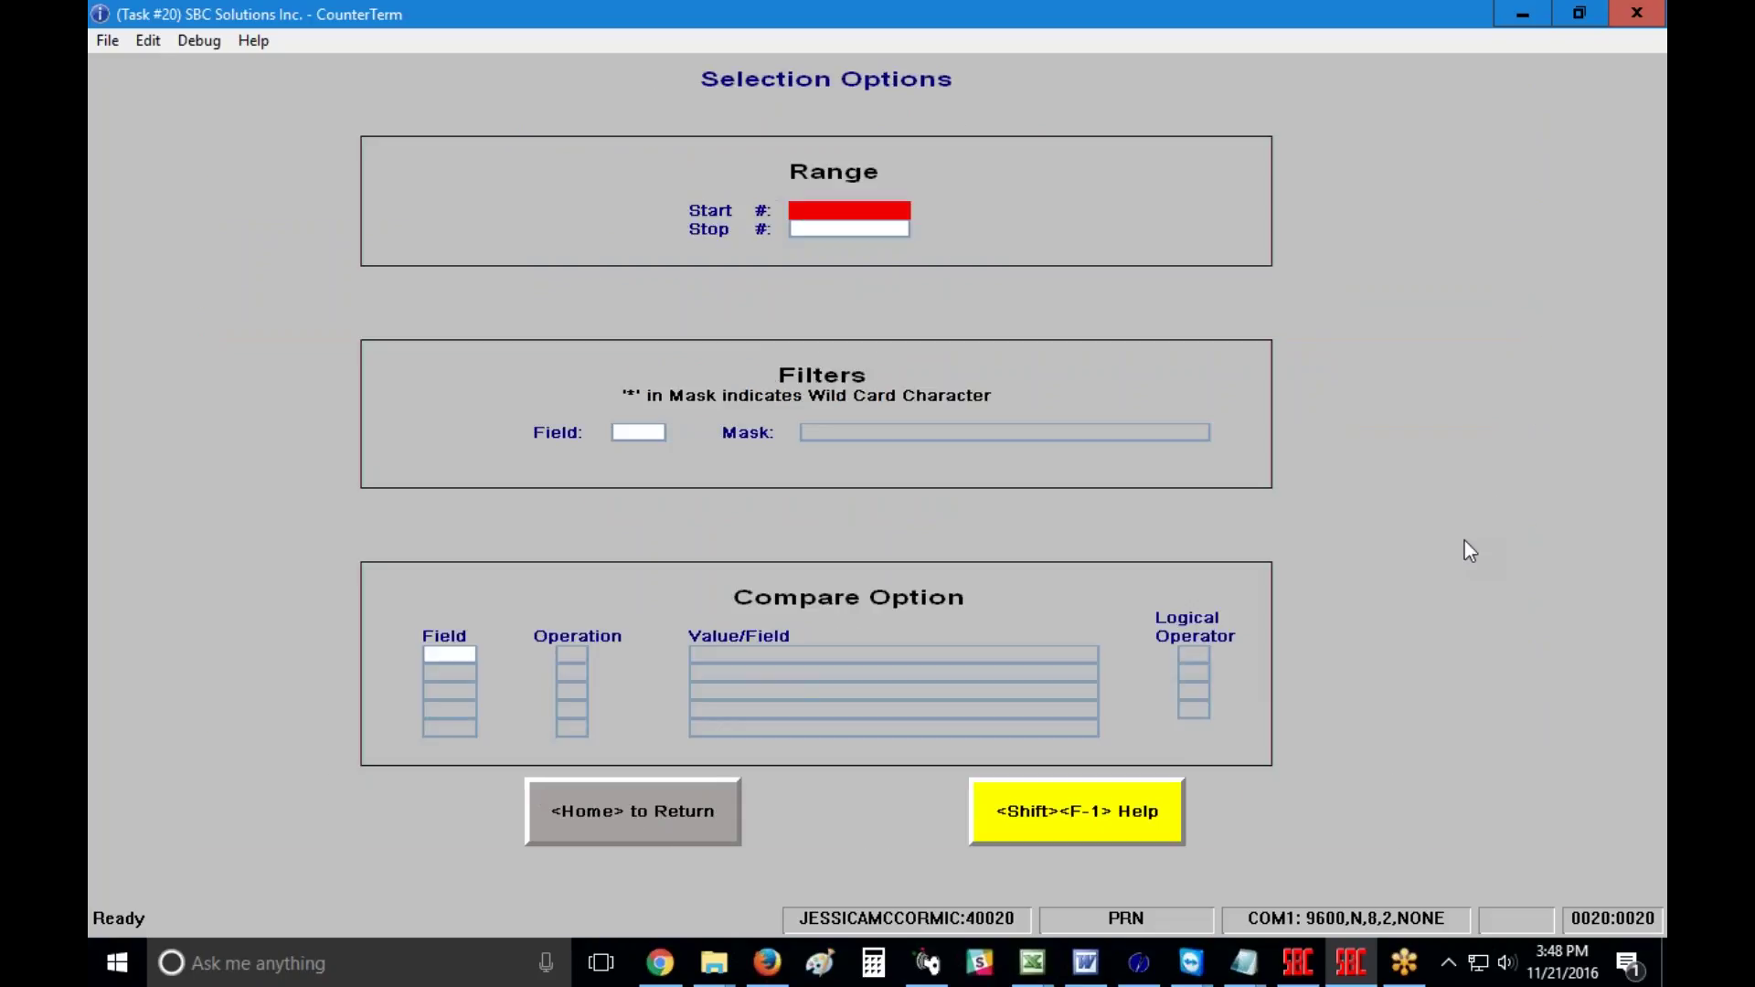
pyautogui.press('Return')
pyautogui.press('Return')
pyautogui.write('TRC')
pyautogui.press('Return')
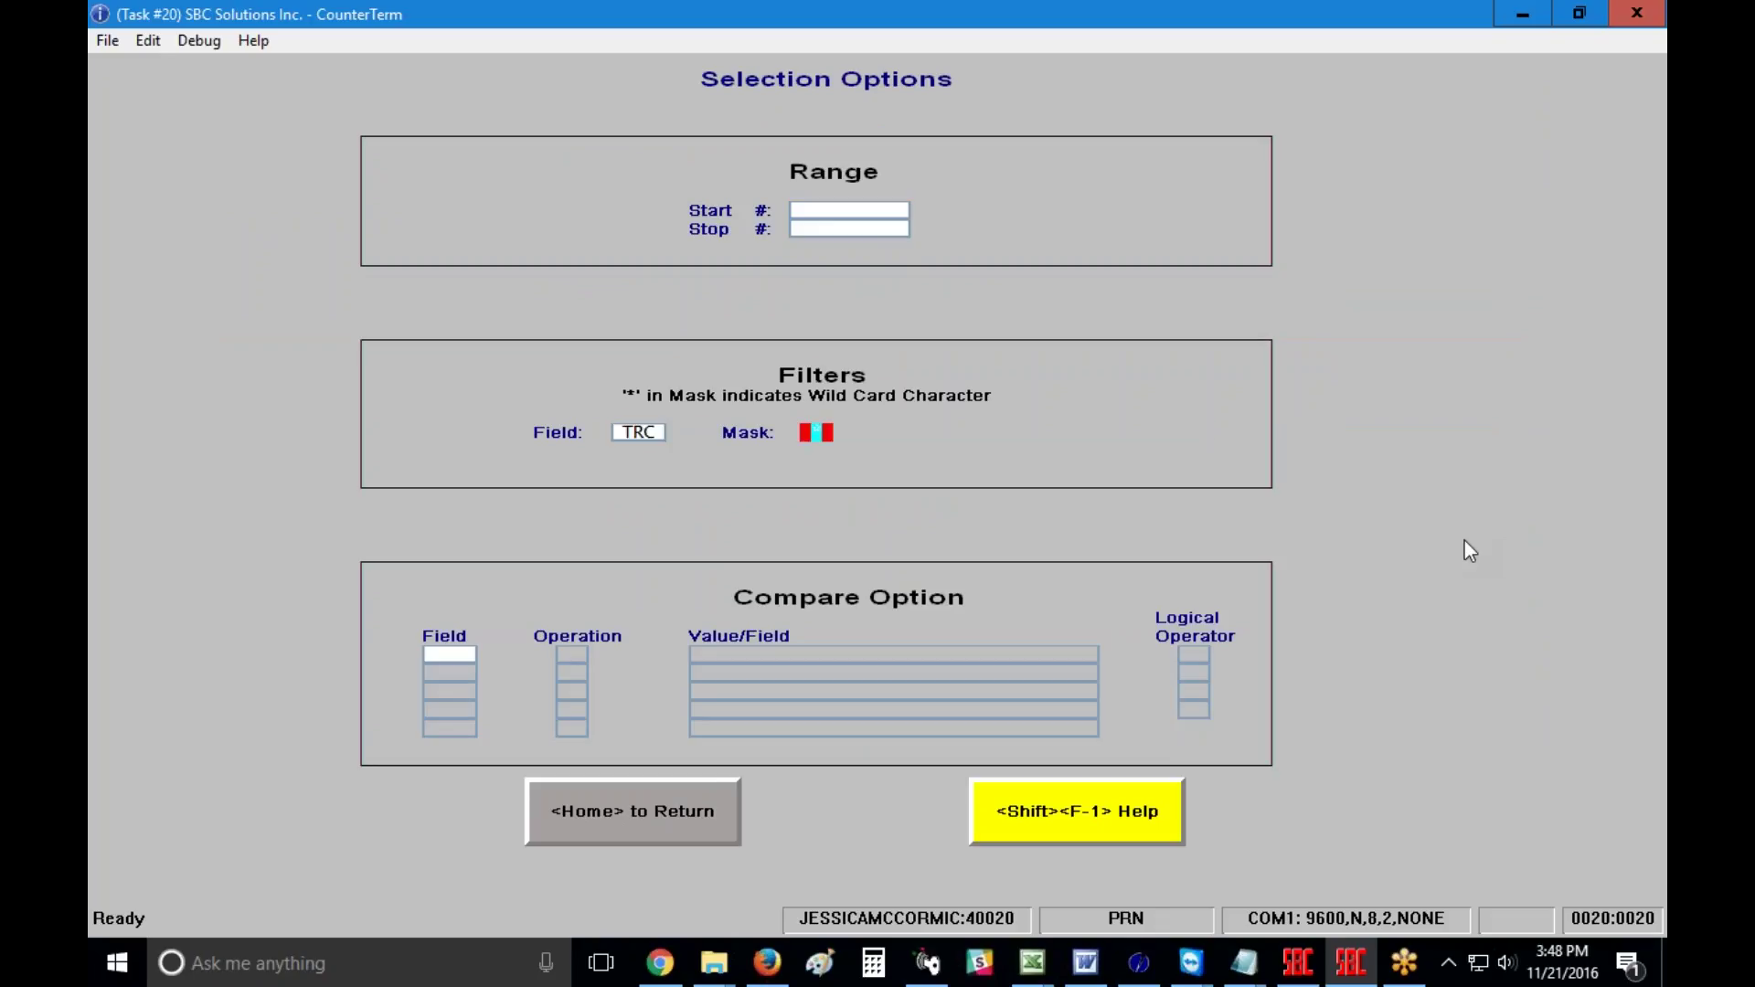
pyautogui.write('I')
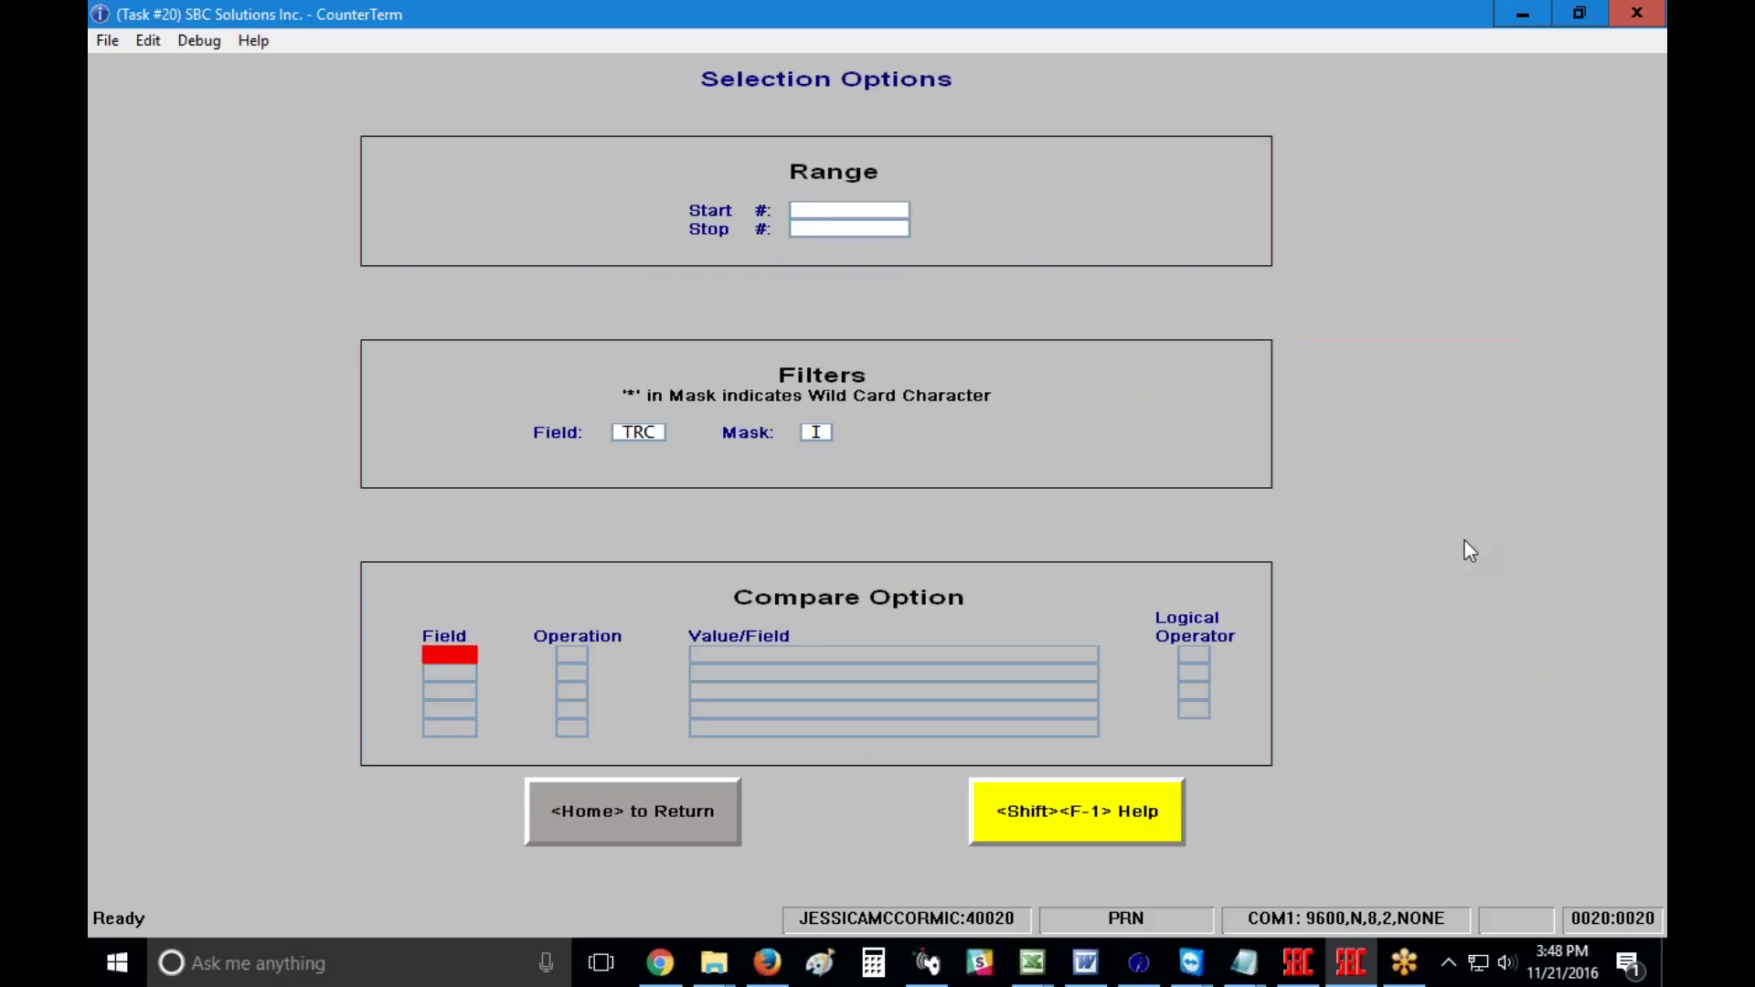
pyautogui.click(645, 820)
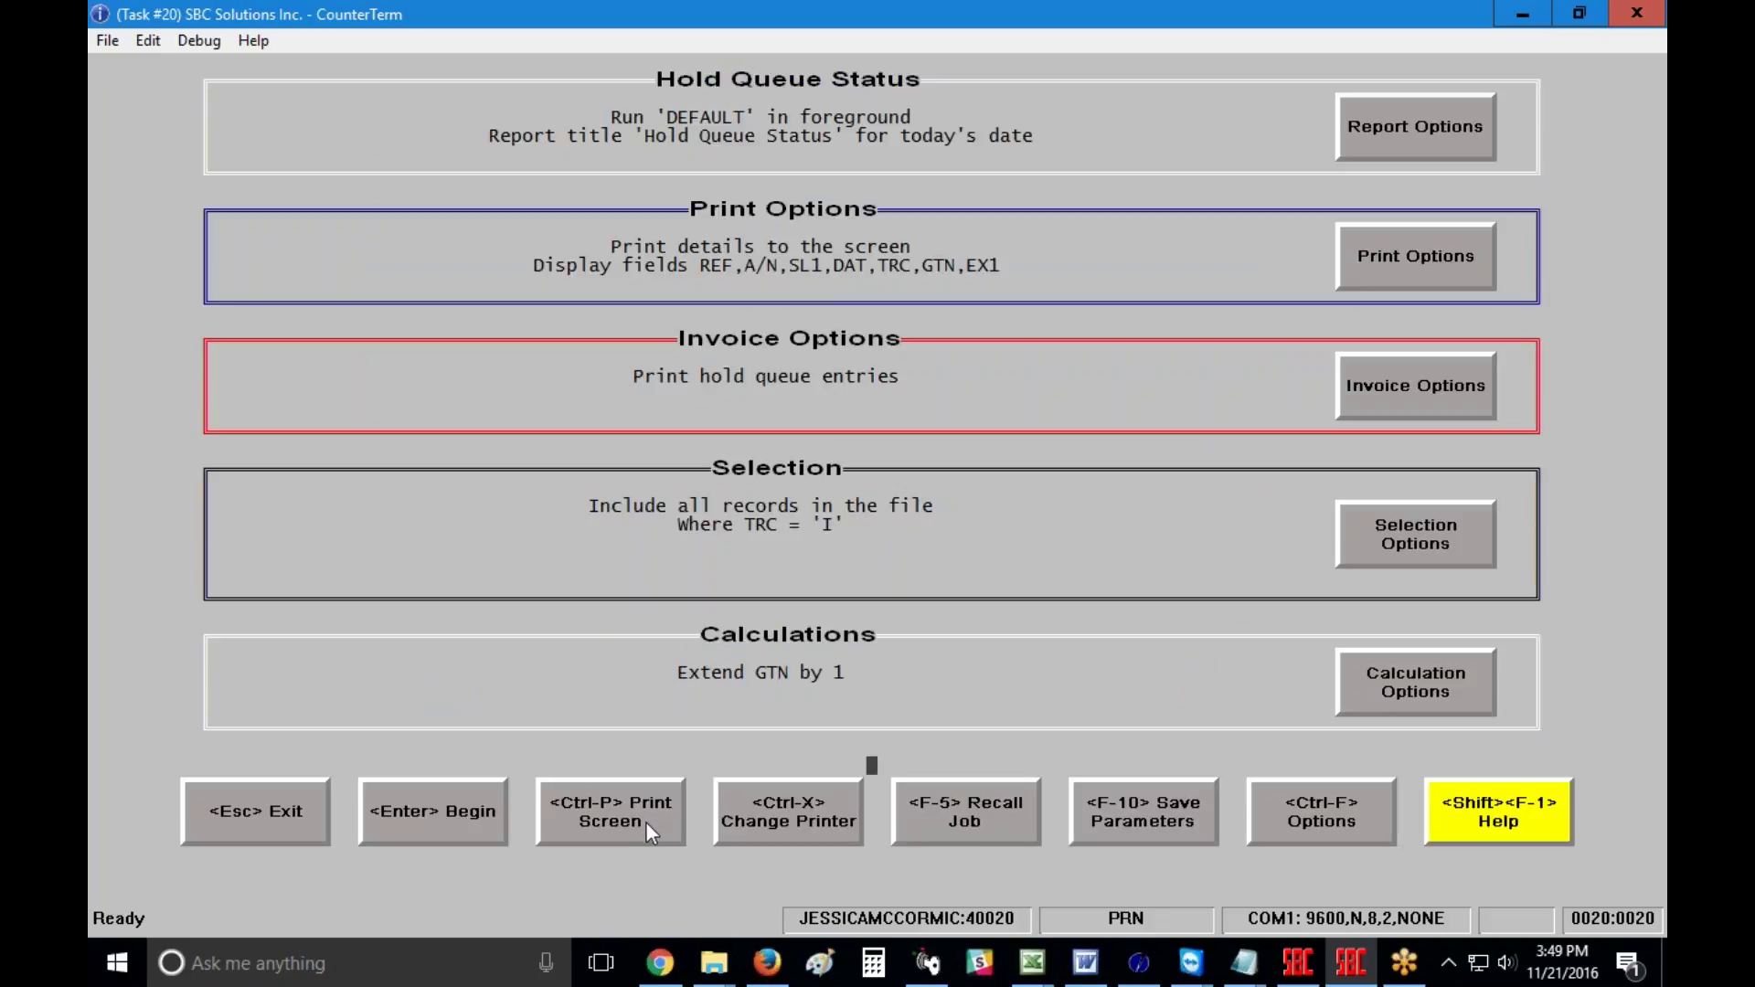
# Step: Treat negative extend-by values as Negative in the filtered report's calculations, run the report, and exit its results
pyautogui.click(1436, 677)
pyautogui.press('Return')
pyautogui.press('Return')
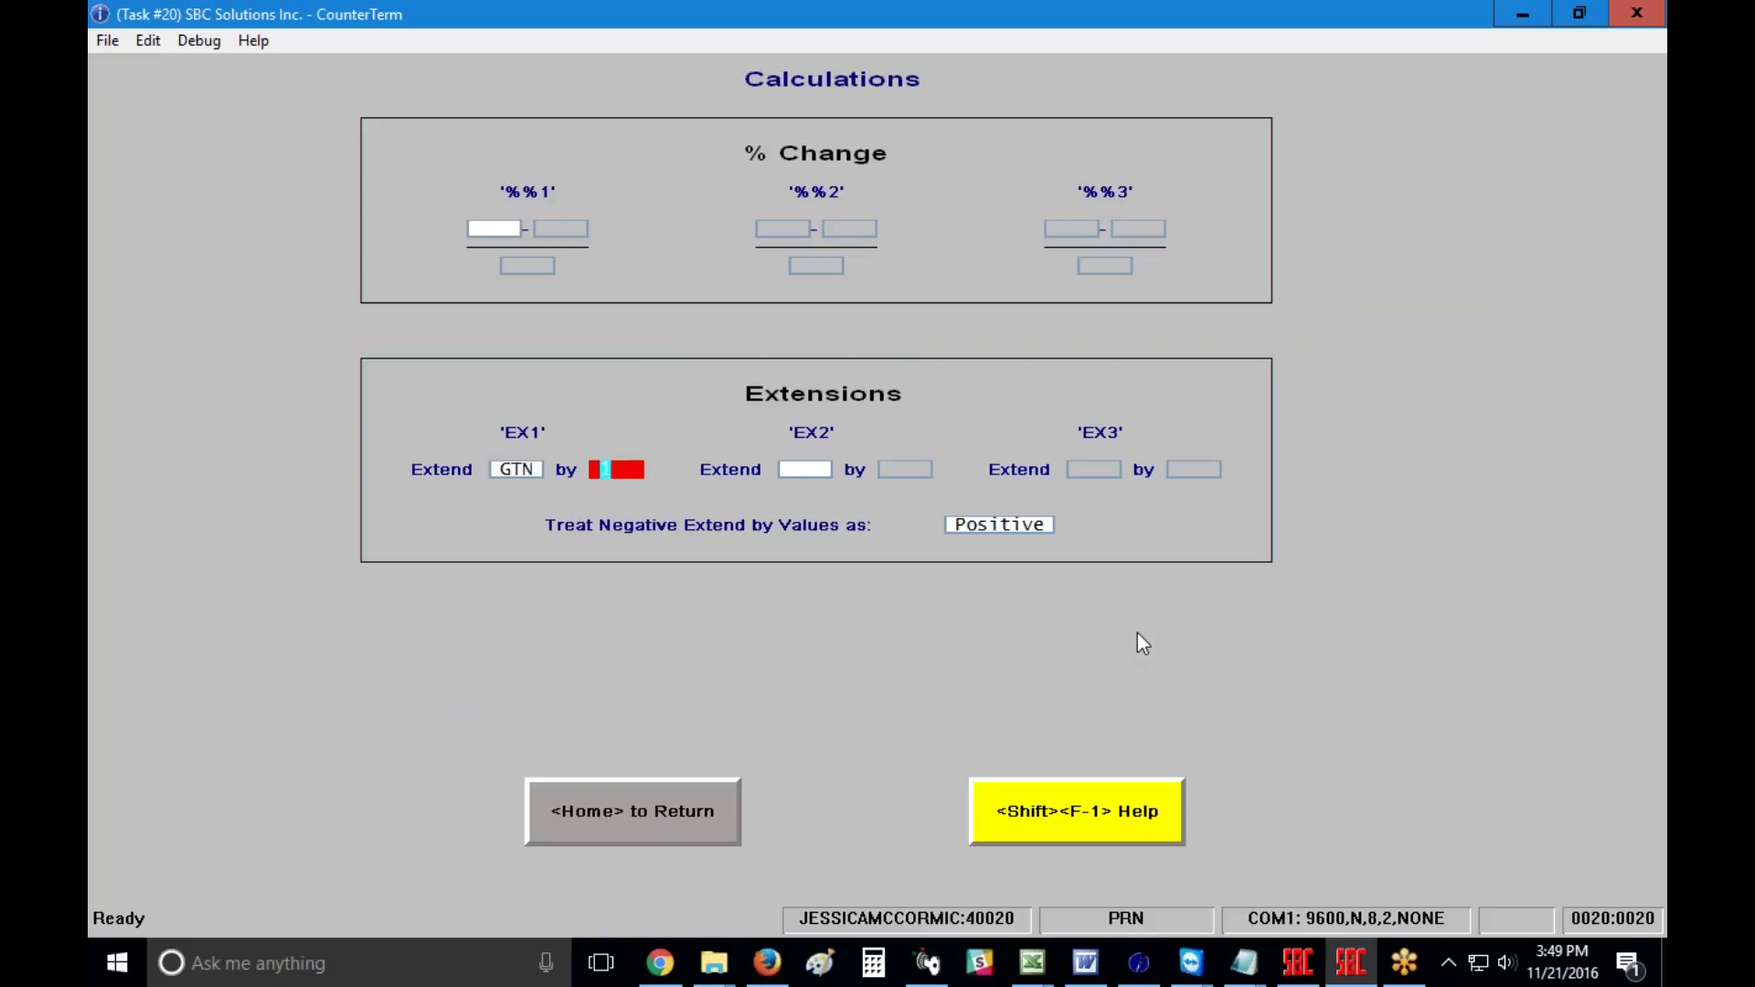
pyautogui.press('Return')
pyautogui.press('Return')
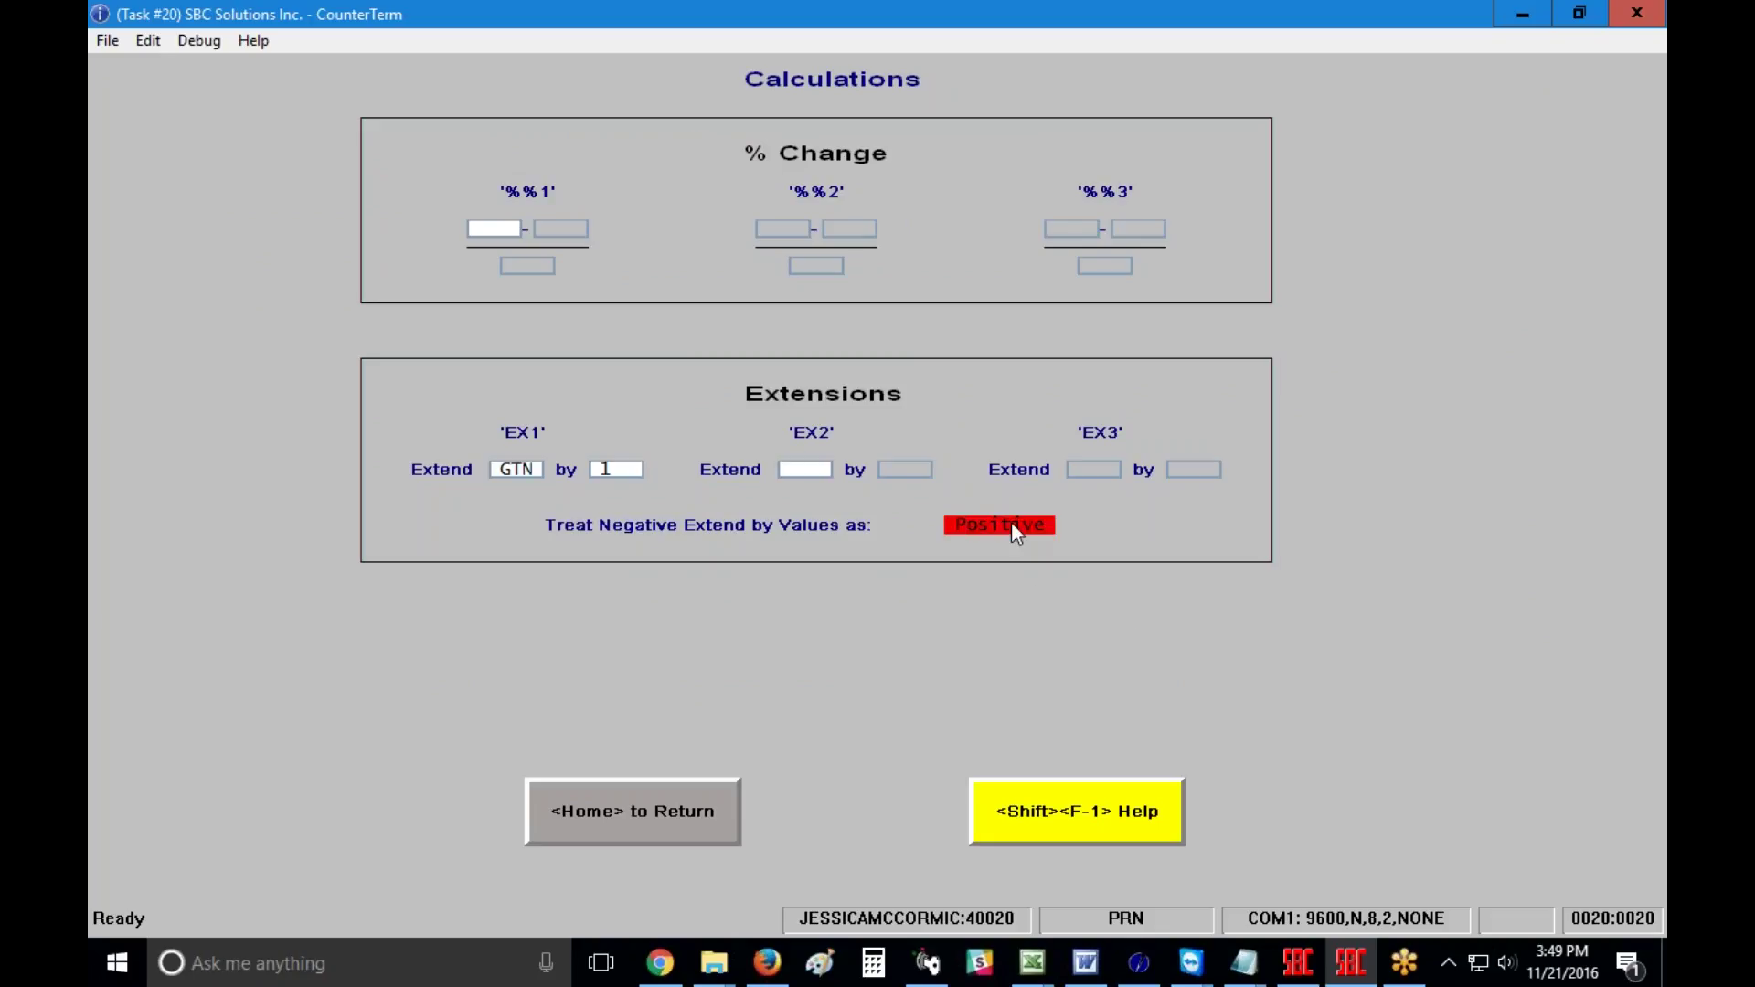
pyautogui.click(1017, 533)
pyautogui.click(988, 553)
pyautogui.click(625, 832)
pyautogui.press('Return')
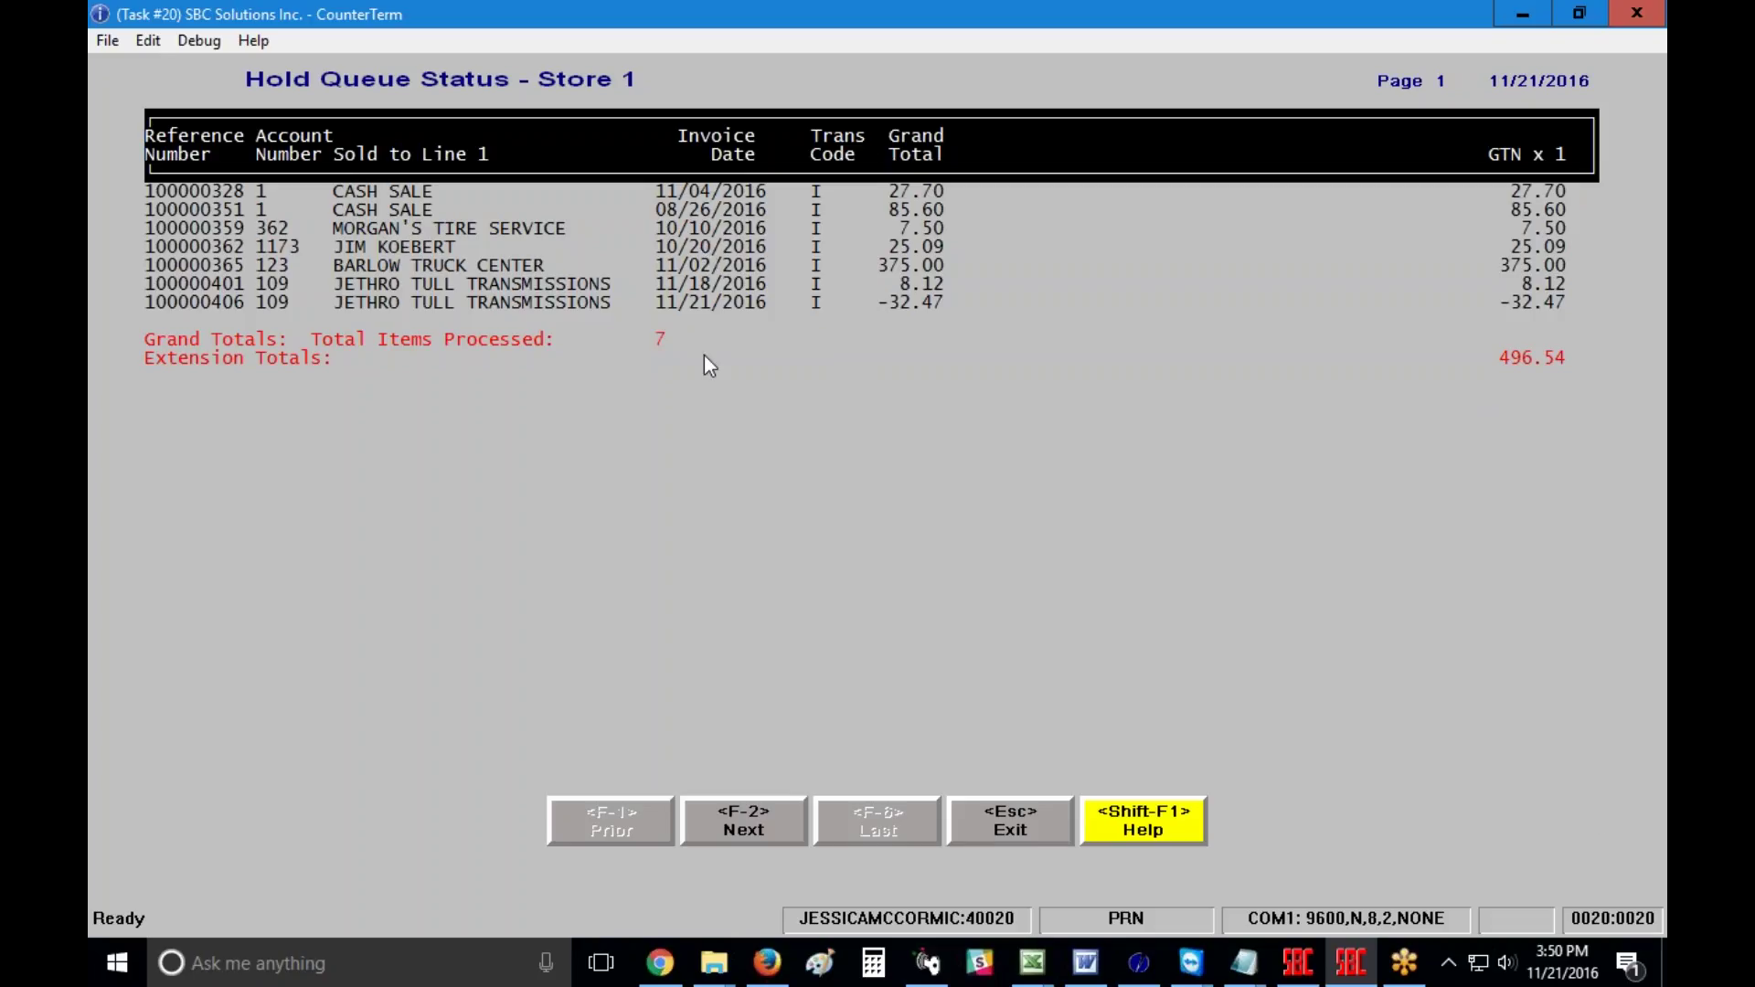
pyautogui.press('Escape')
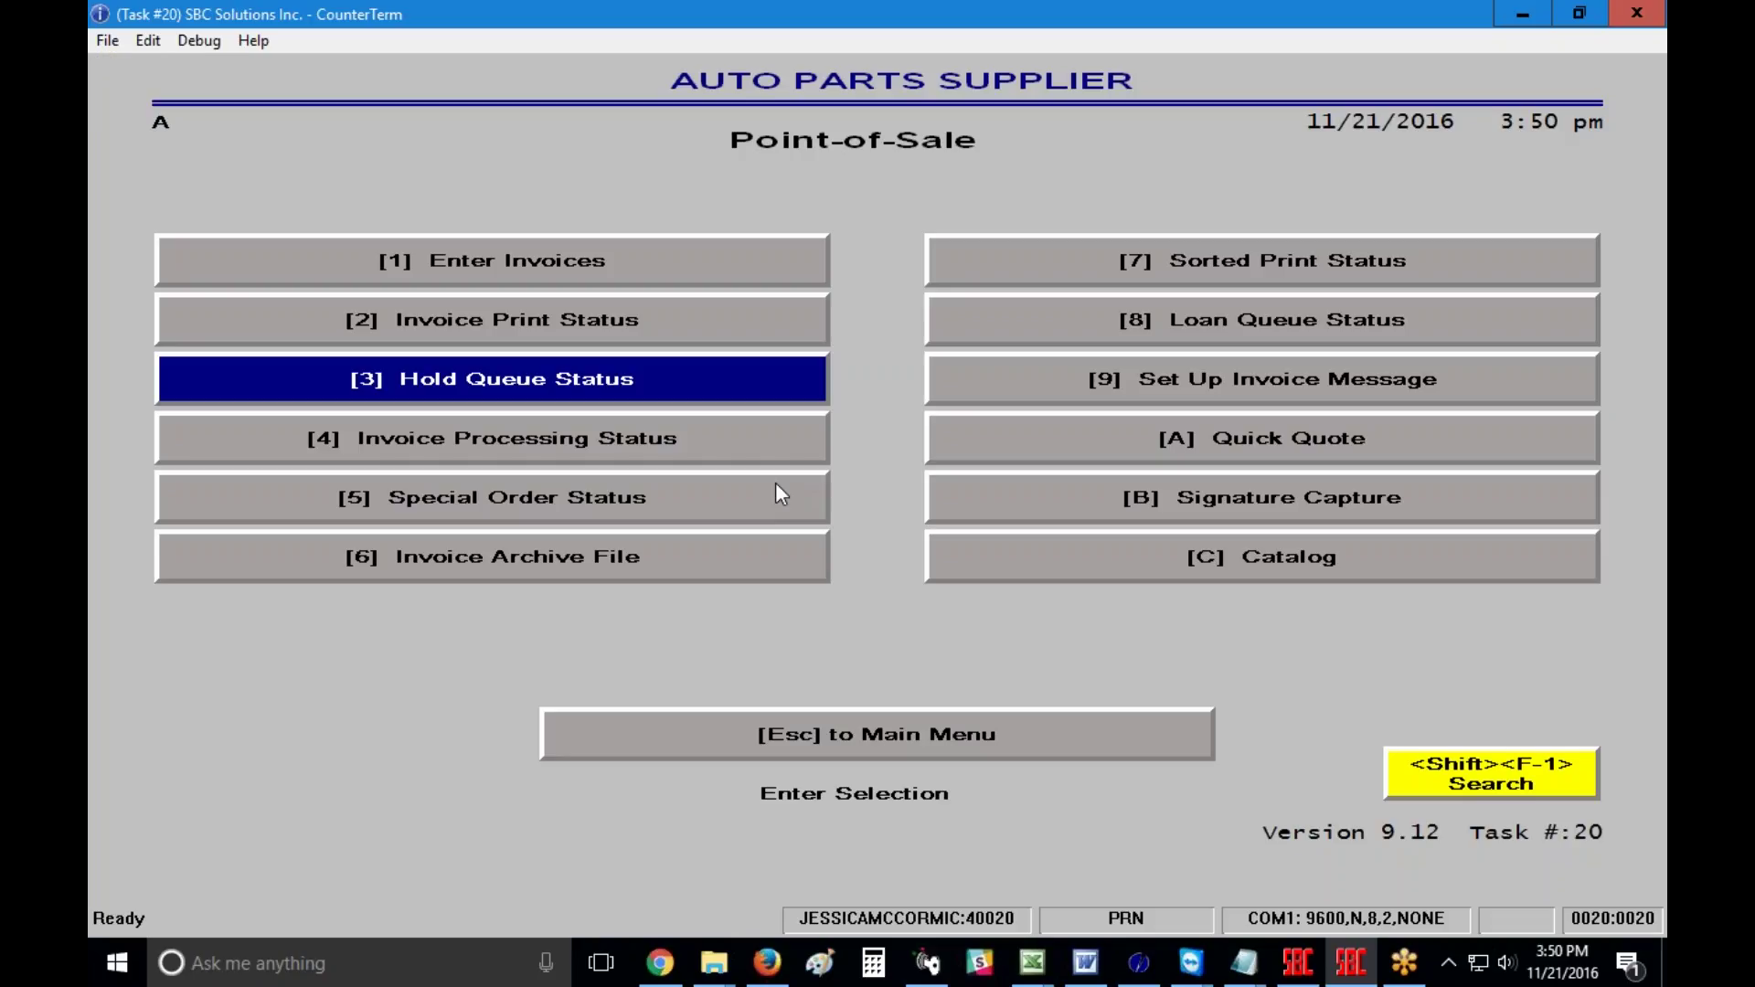
# Step: Reopen Hold Queue Status with clerk 1 and set the invoice process option to B, Delete Entries
pyautogui.write('1')
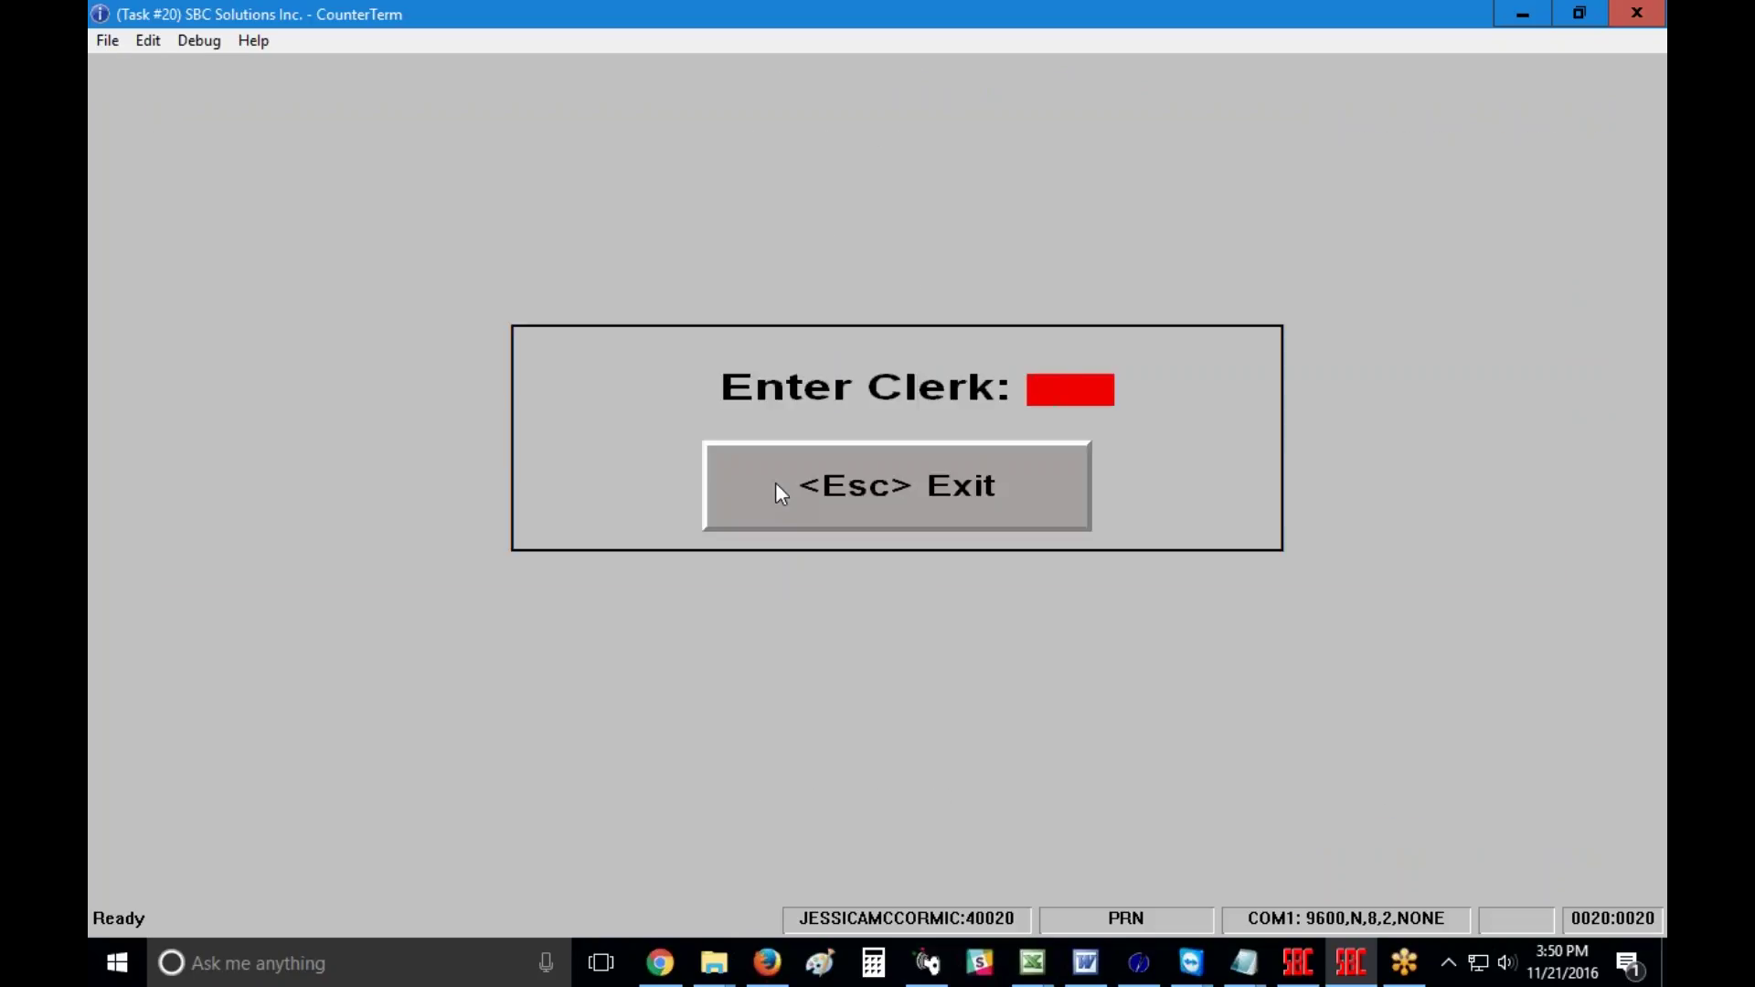
pyautogui.write('1')
pyautogui.press('Return')
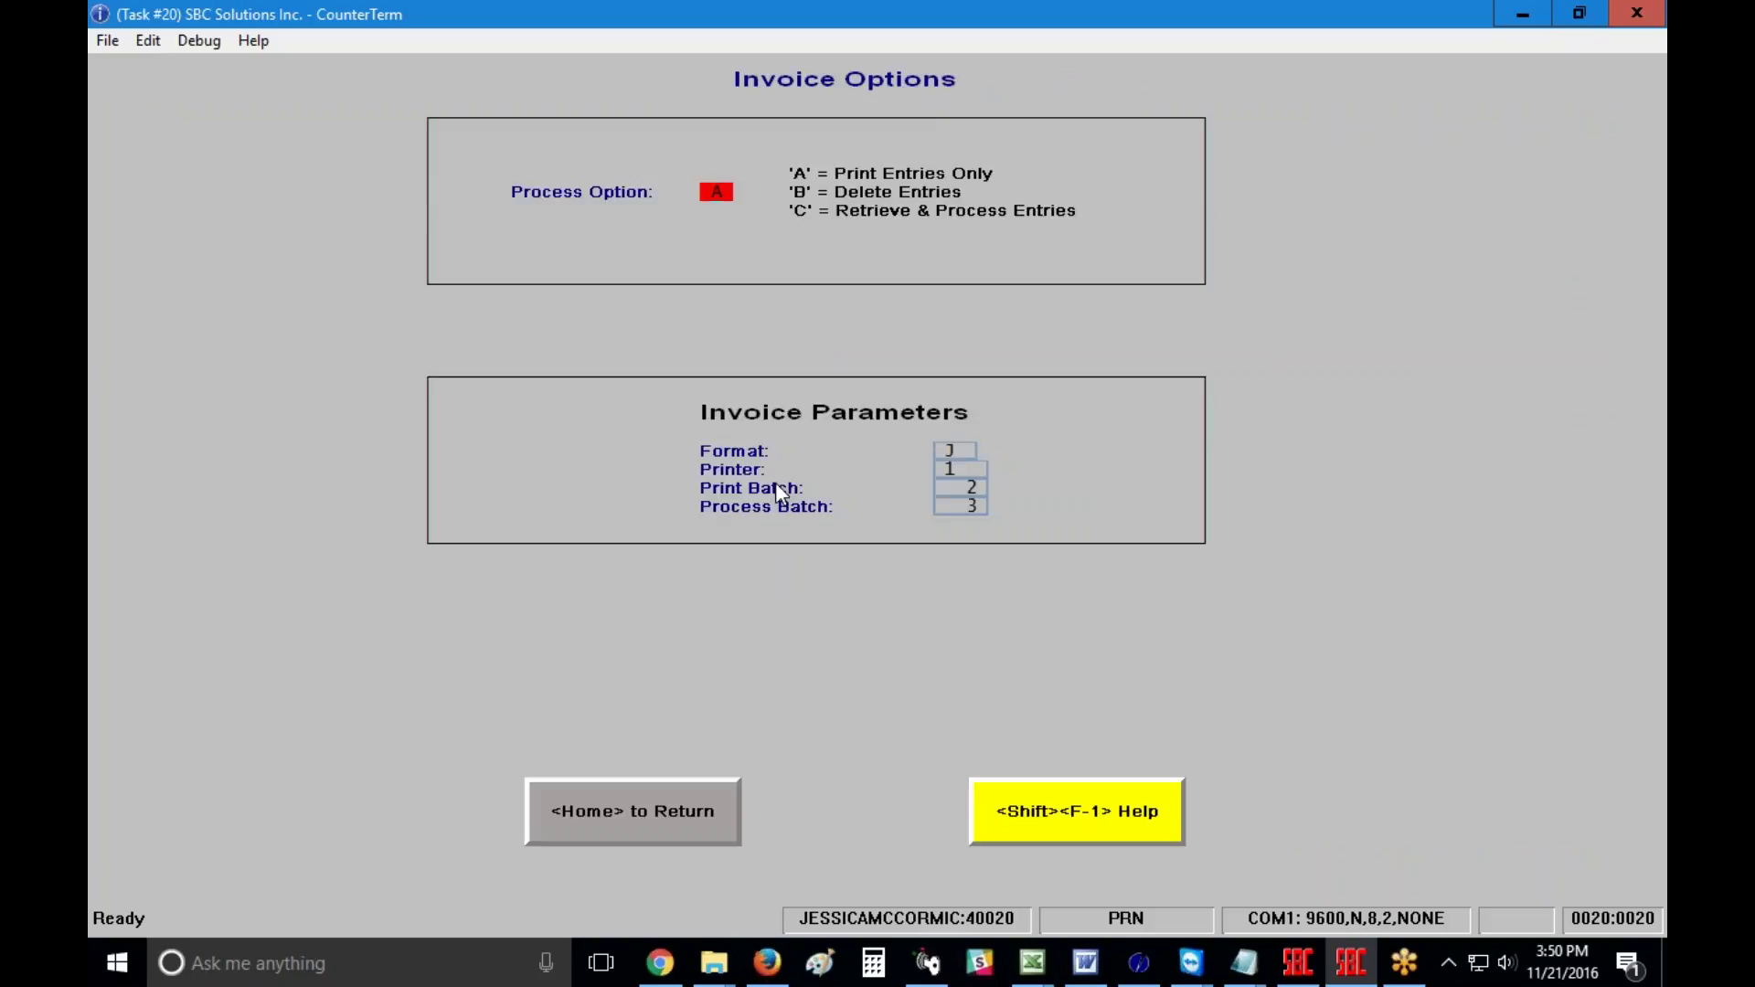
pyautogui.write('B')
pyautogui.click(642, 810)
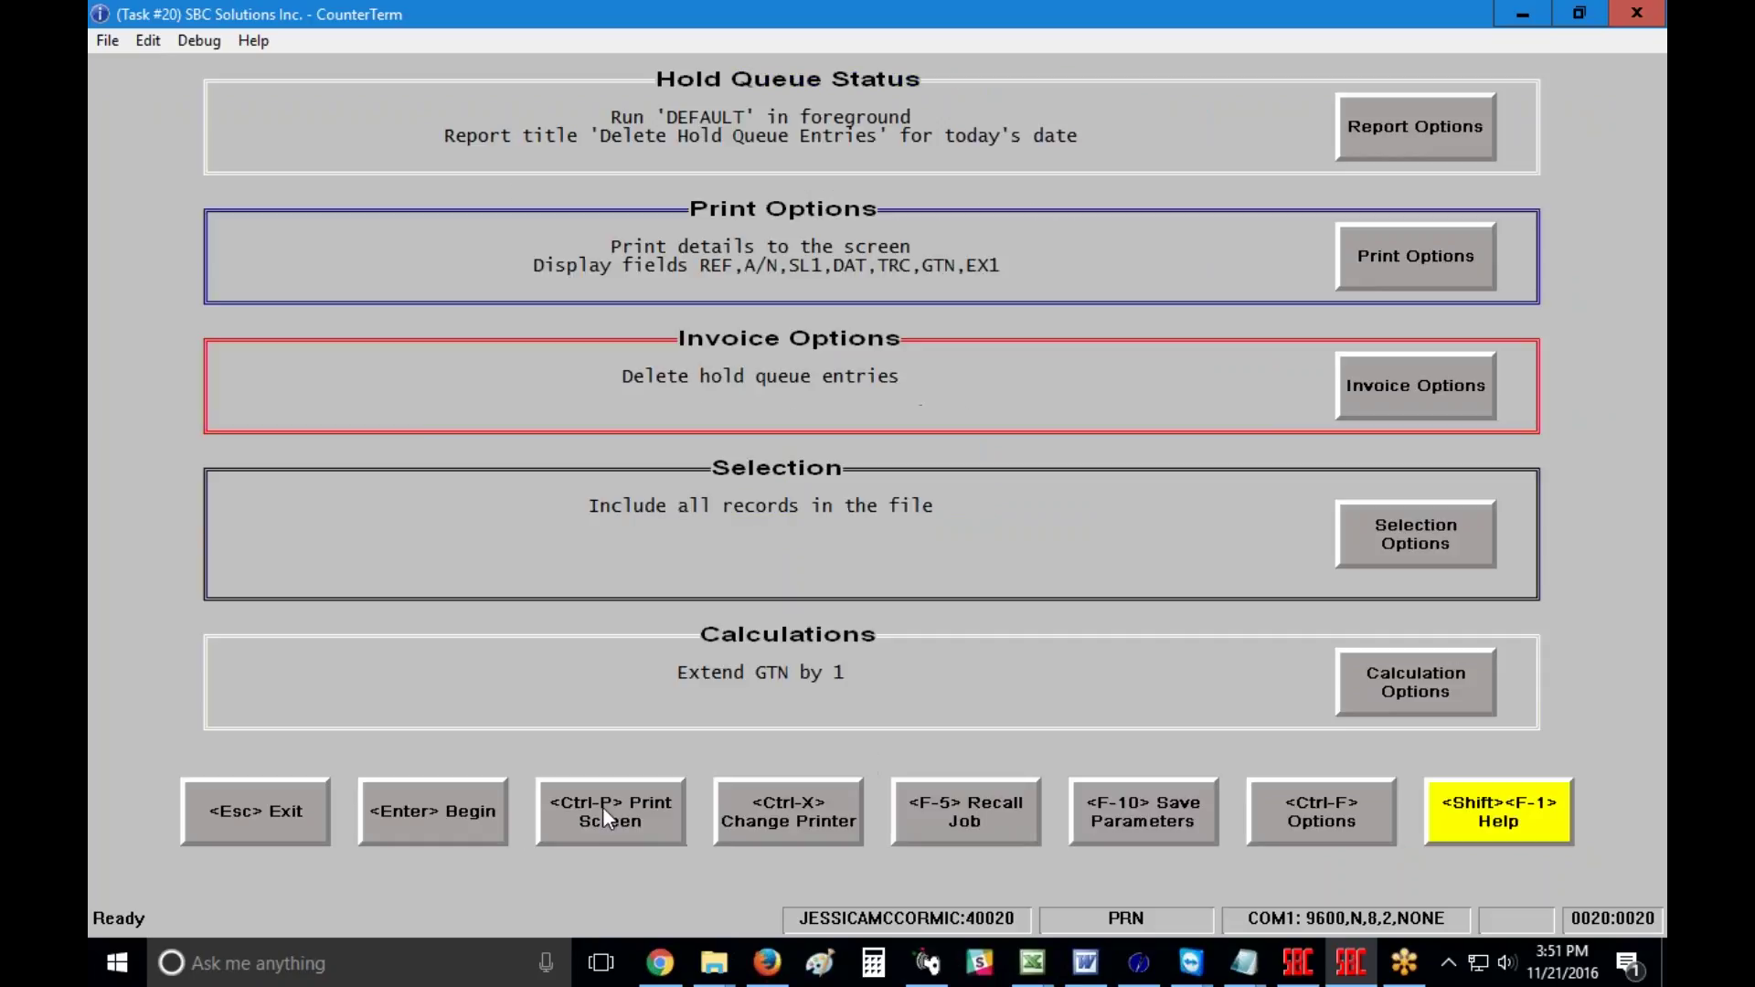
# Step: Add a compare condition to the selection options so that DAT is less than 201611**
pyautogui.click(1437, 545)
pyautogui.press('Return')
pyautogui.press('Return')
pyautogui.press('Return')
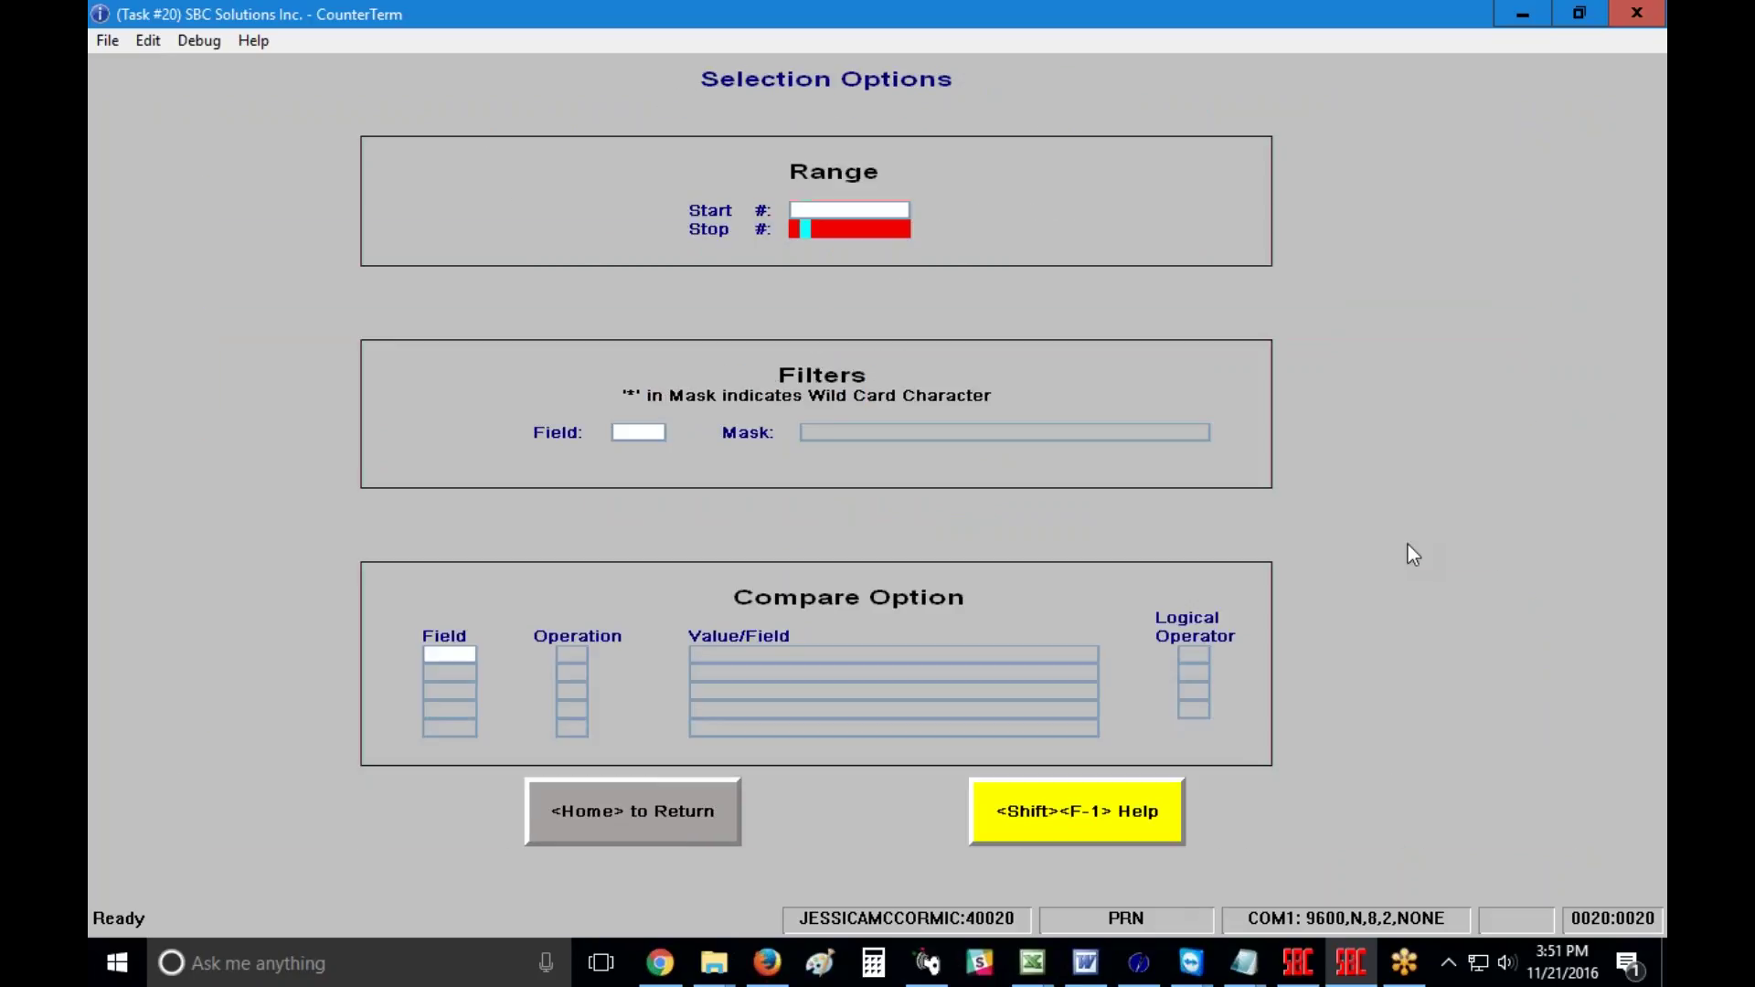
pyautogui.write('DAT')
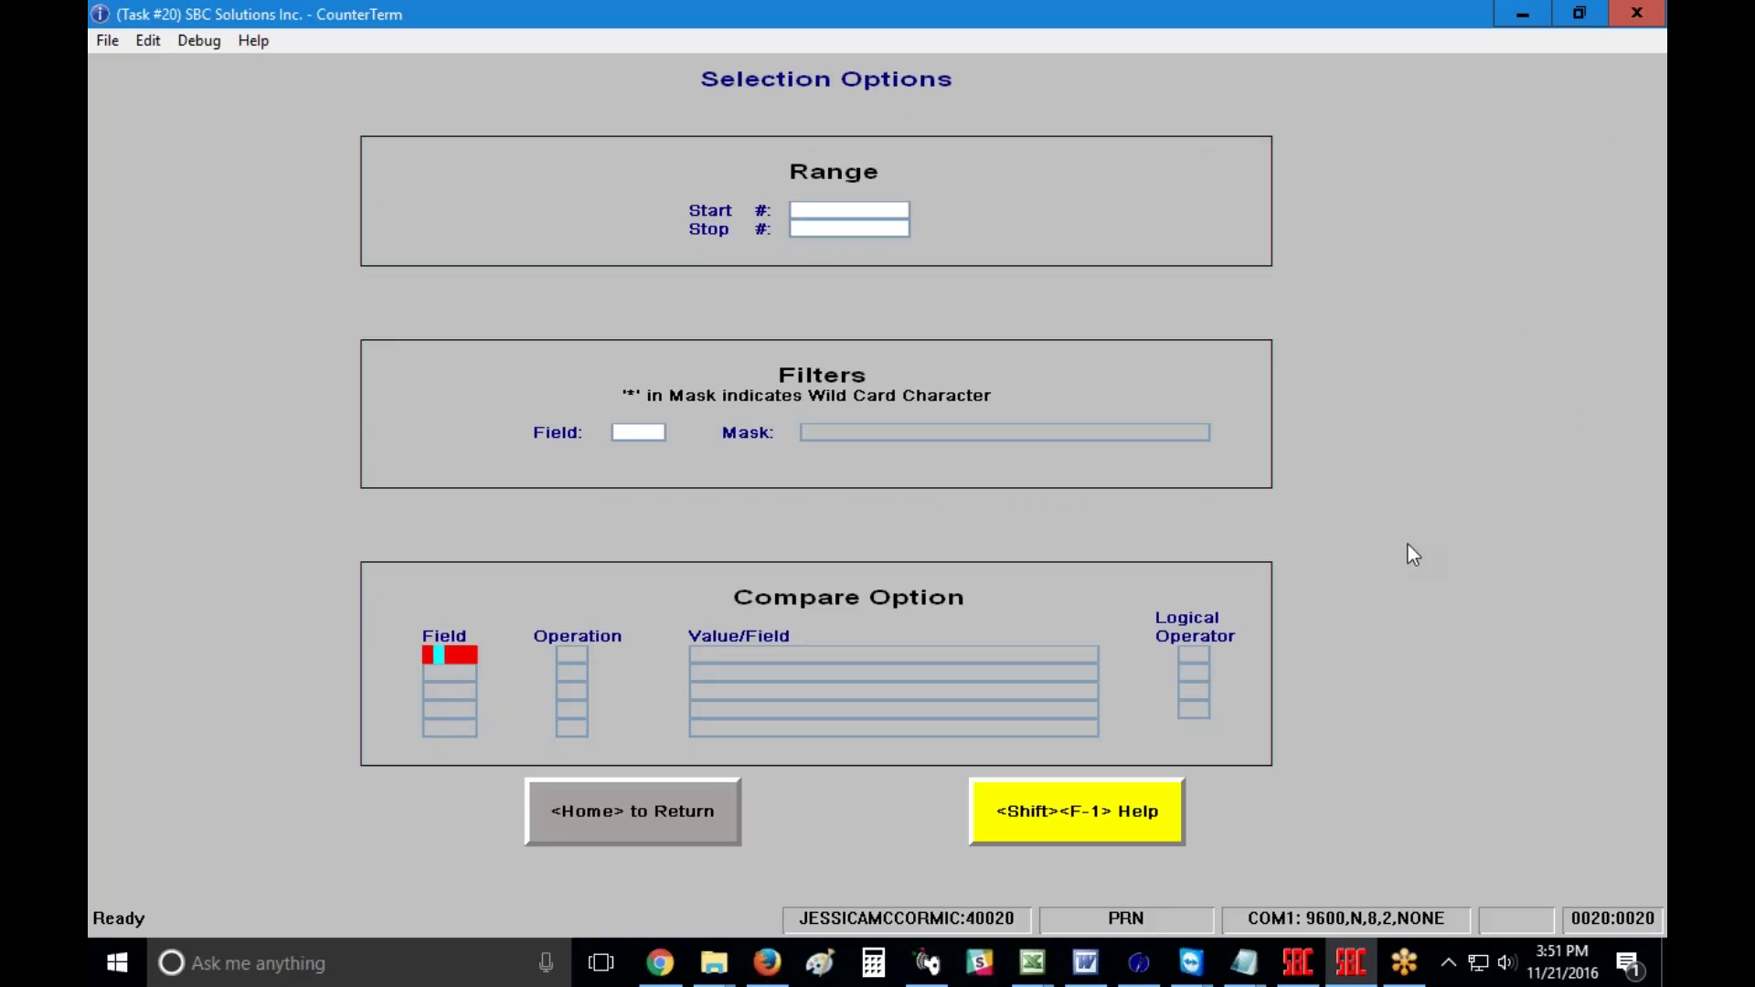
pyautogui.write('<')
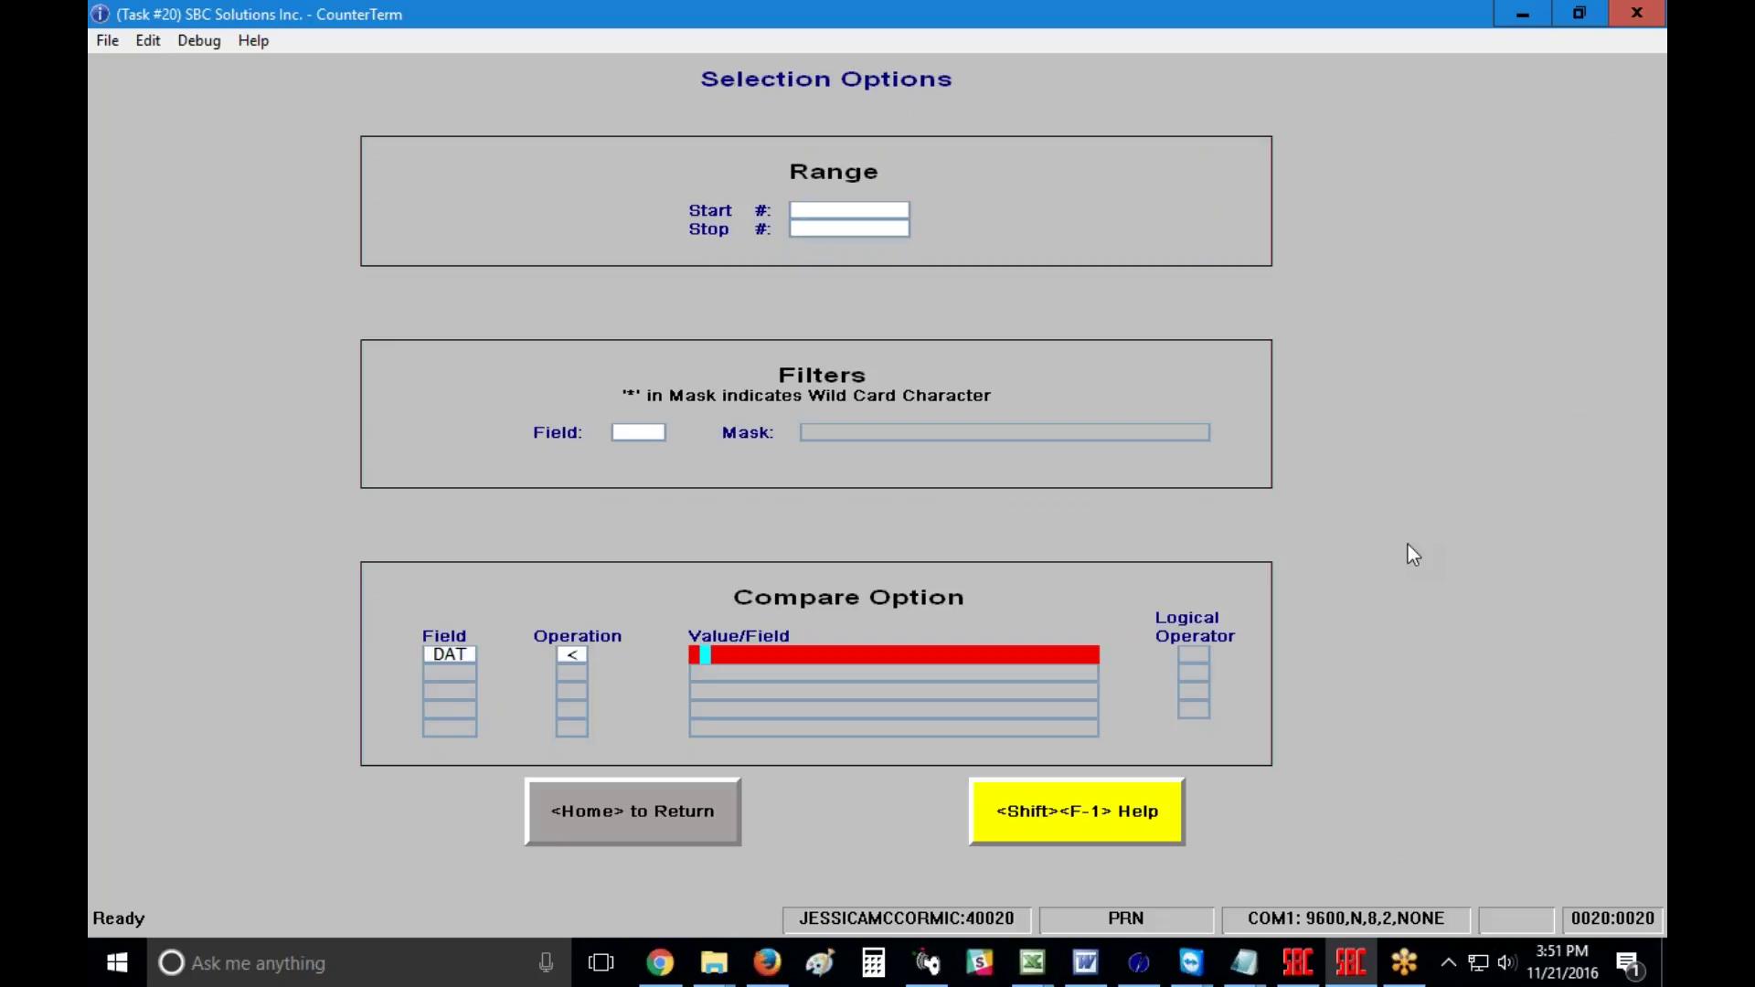
pyautogui.write('201611**')
pyautogui.press('Return')
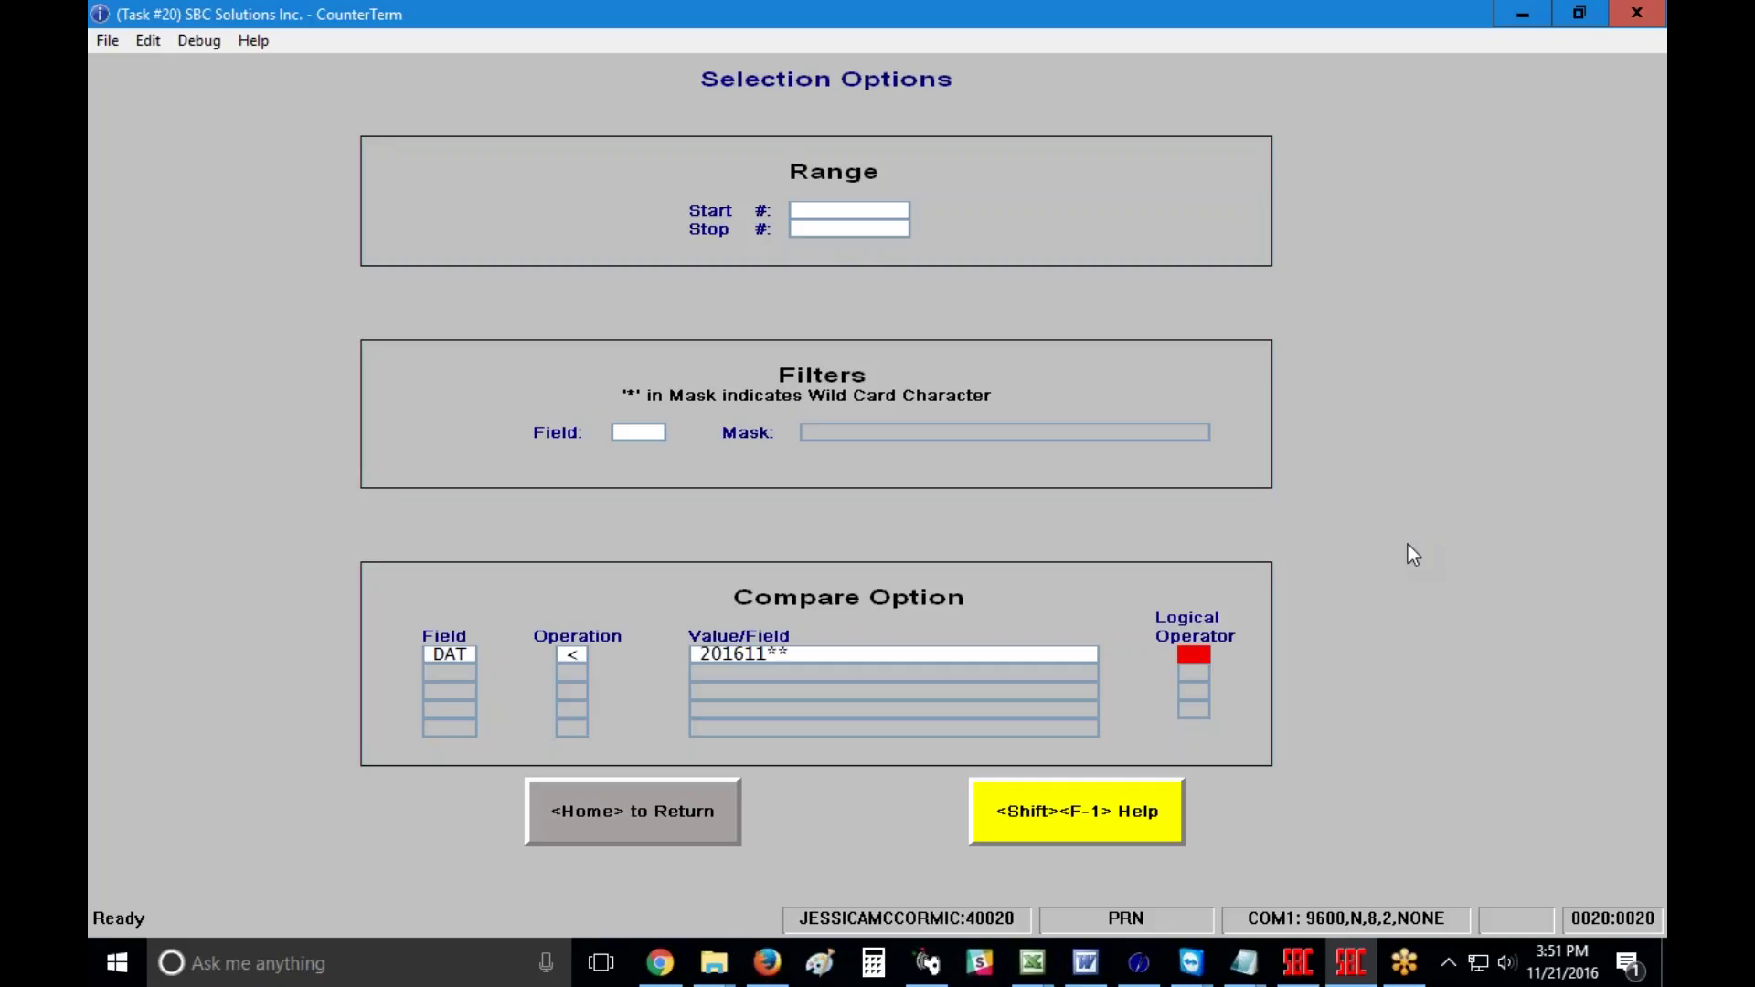
pyautogui.click(638, 803)
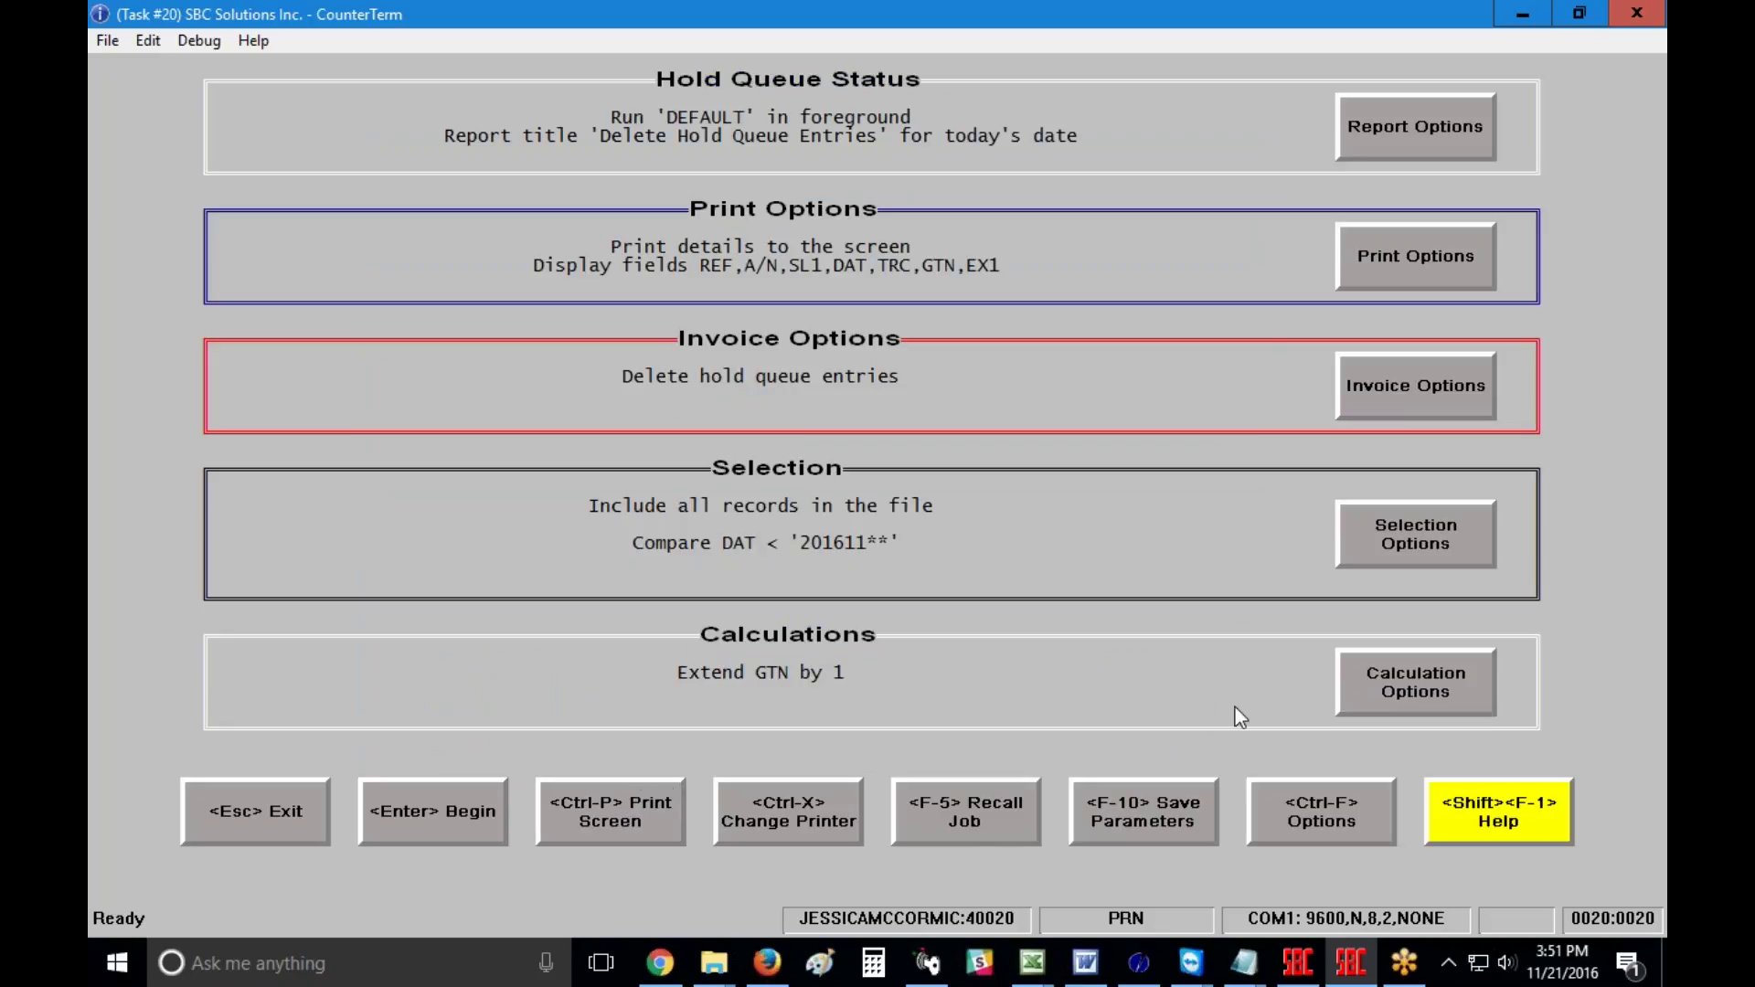
# Step: Set negative extend-by values to Negative for the deletion run, and delete the hold queue entries matching the date condition
pyautogui.click(1433, 693)
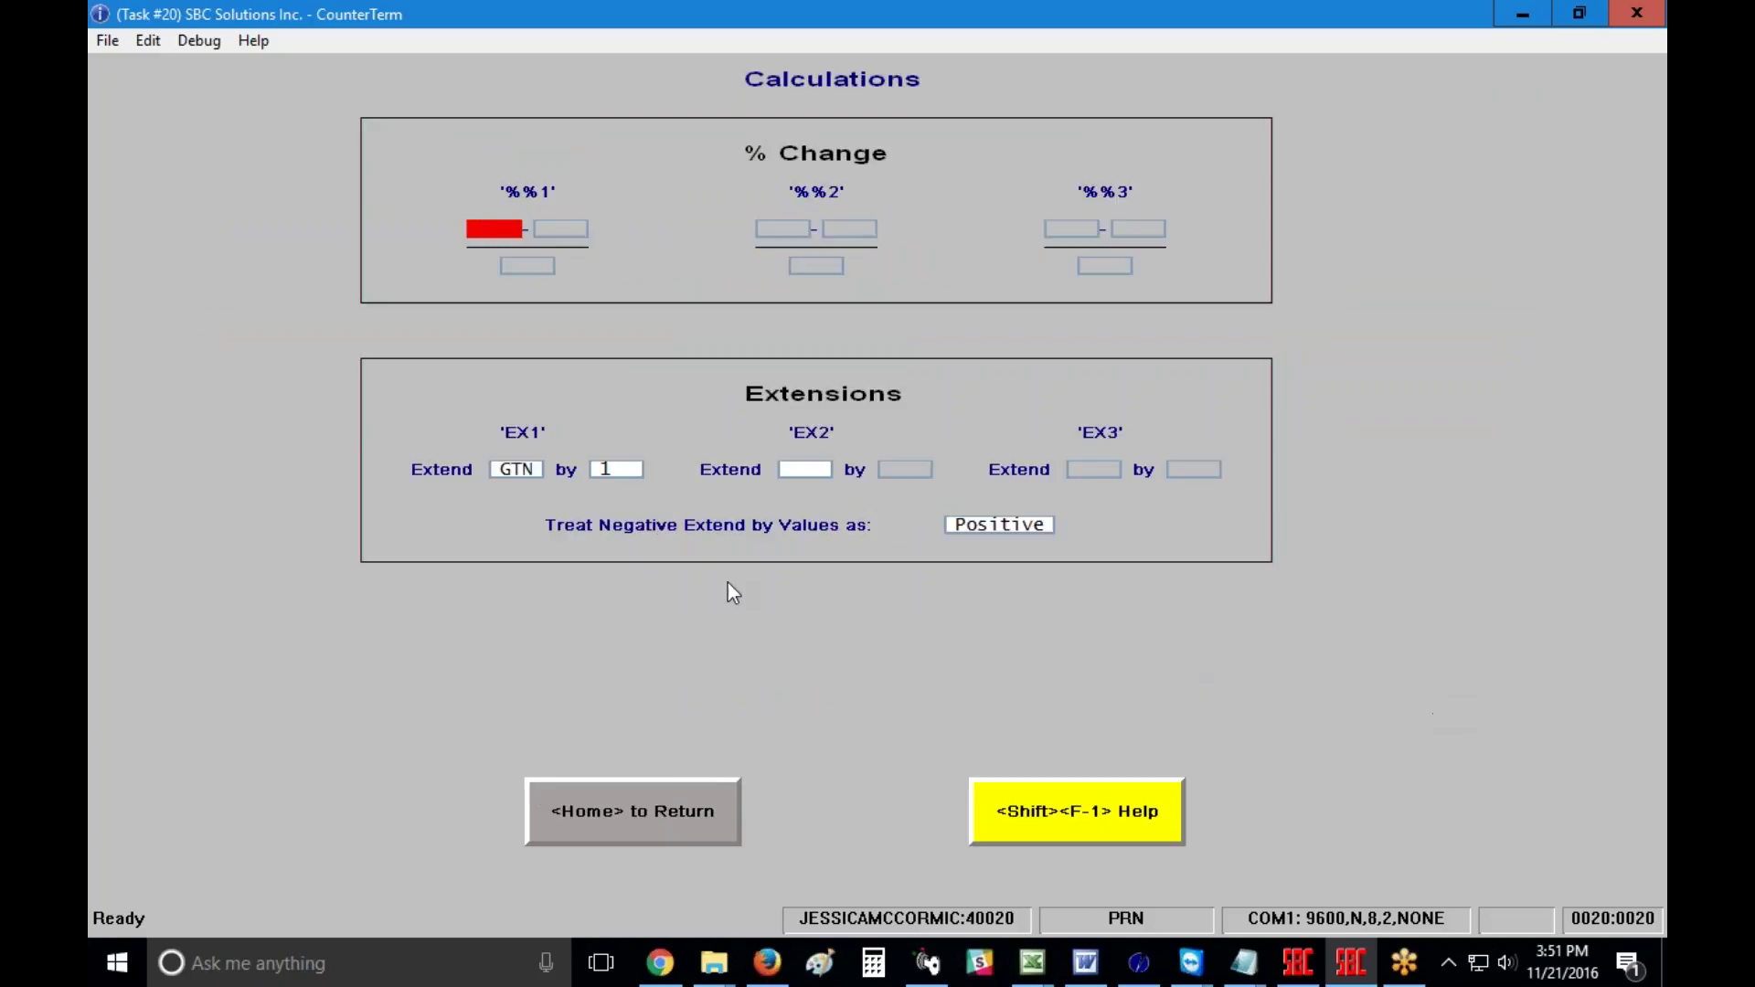
pyautogui.click(1012, 527)
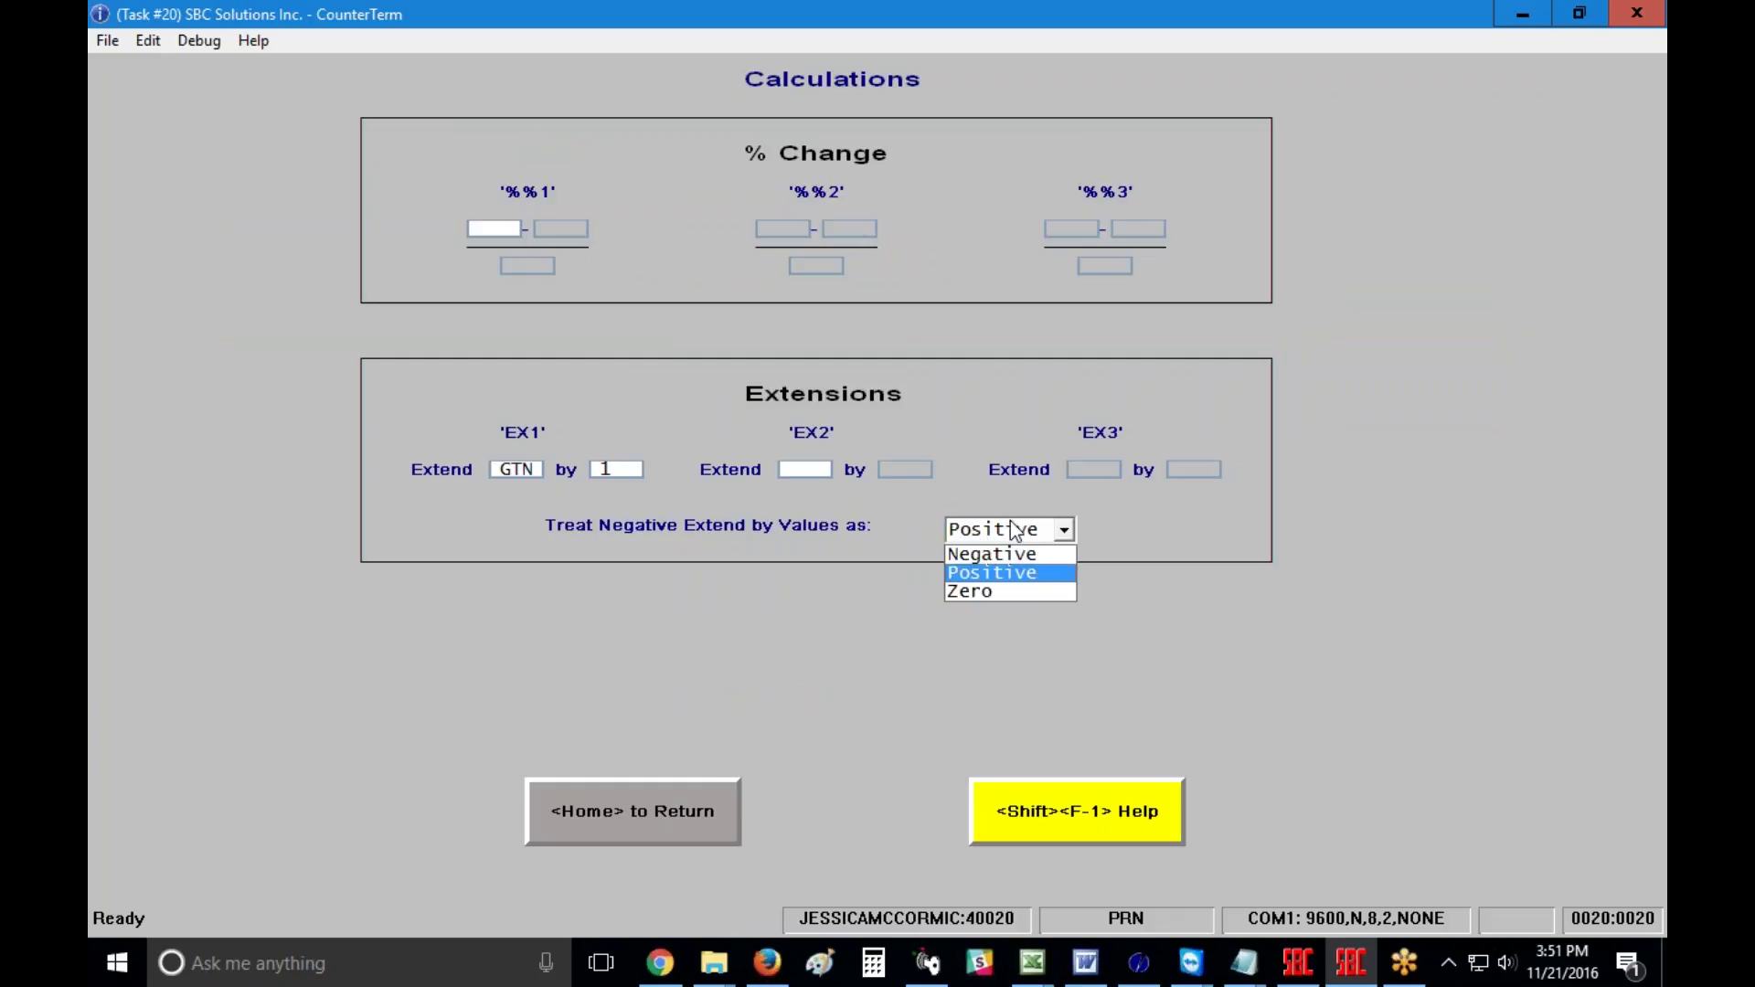
pyautogui.click(988, 554)
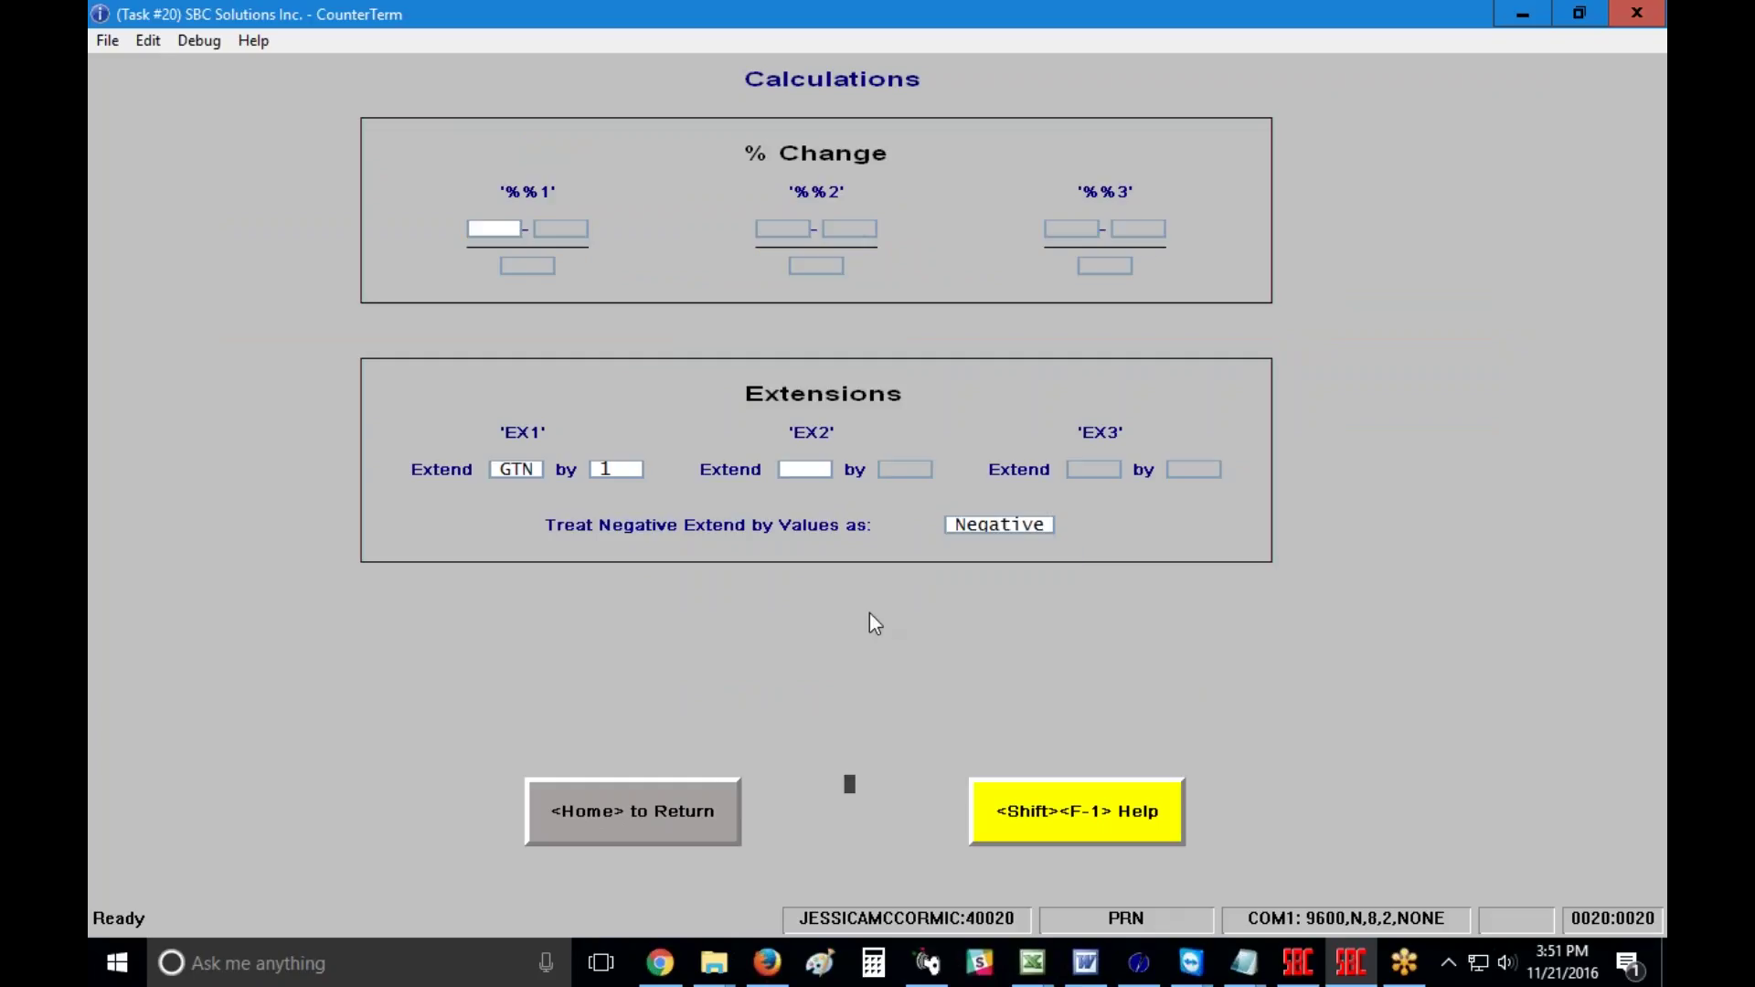
pyautogui.click(637, 821)
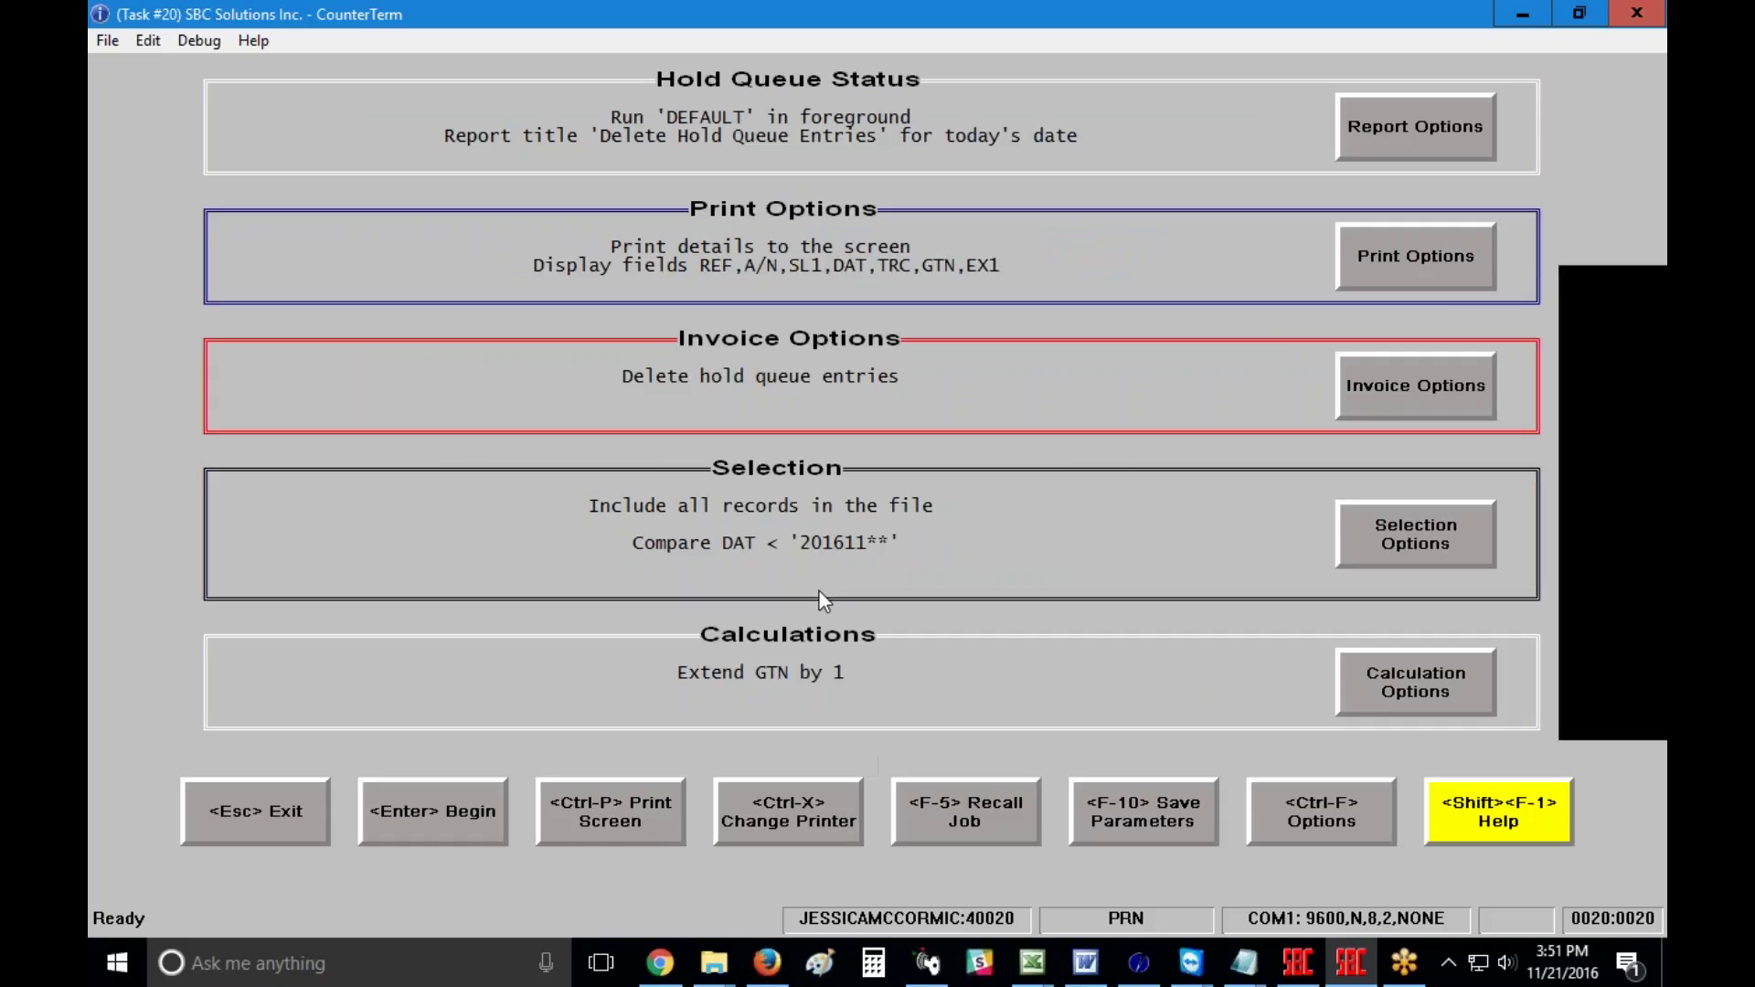
pyautogui.press('Return')
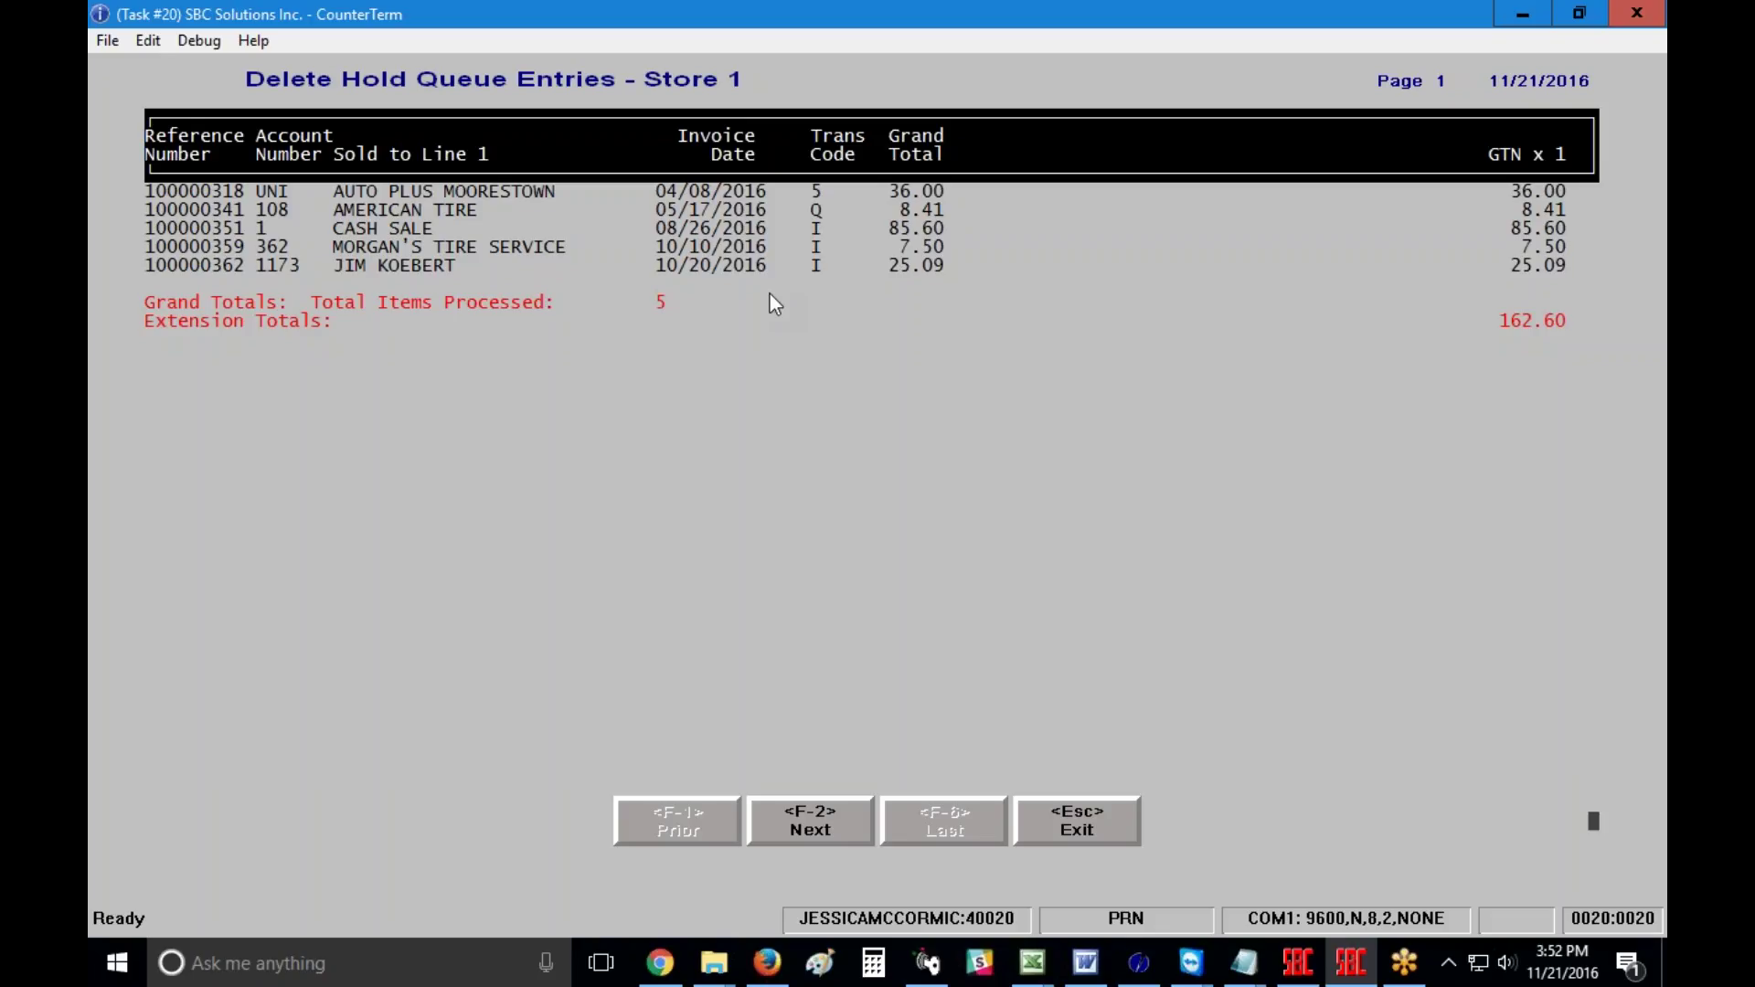
pyautogui.press('Escape')
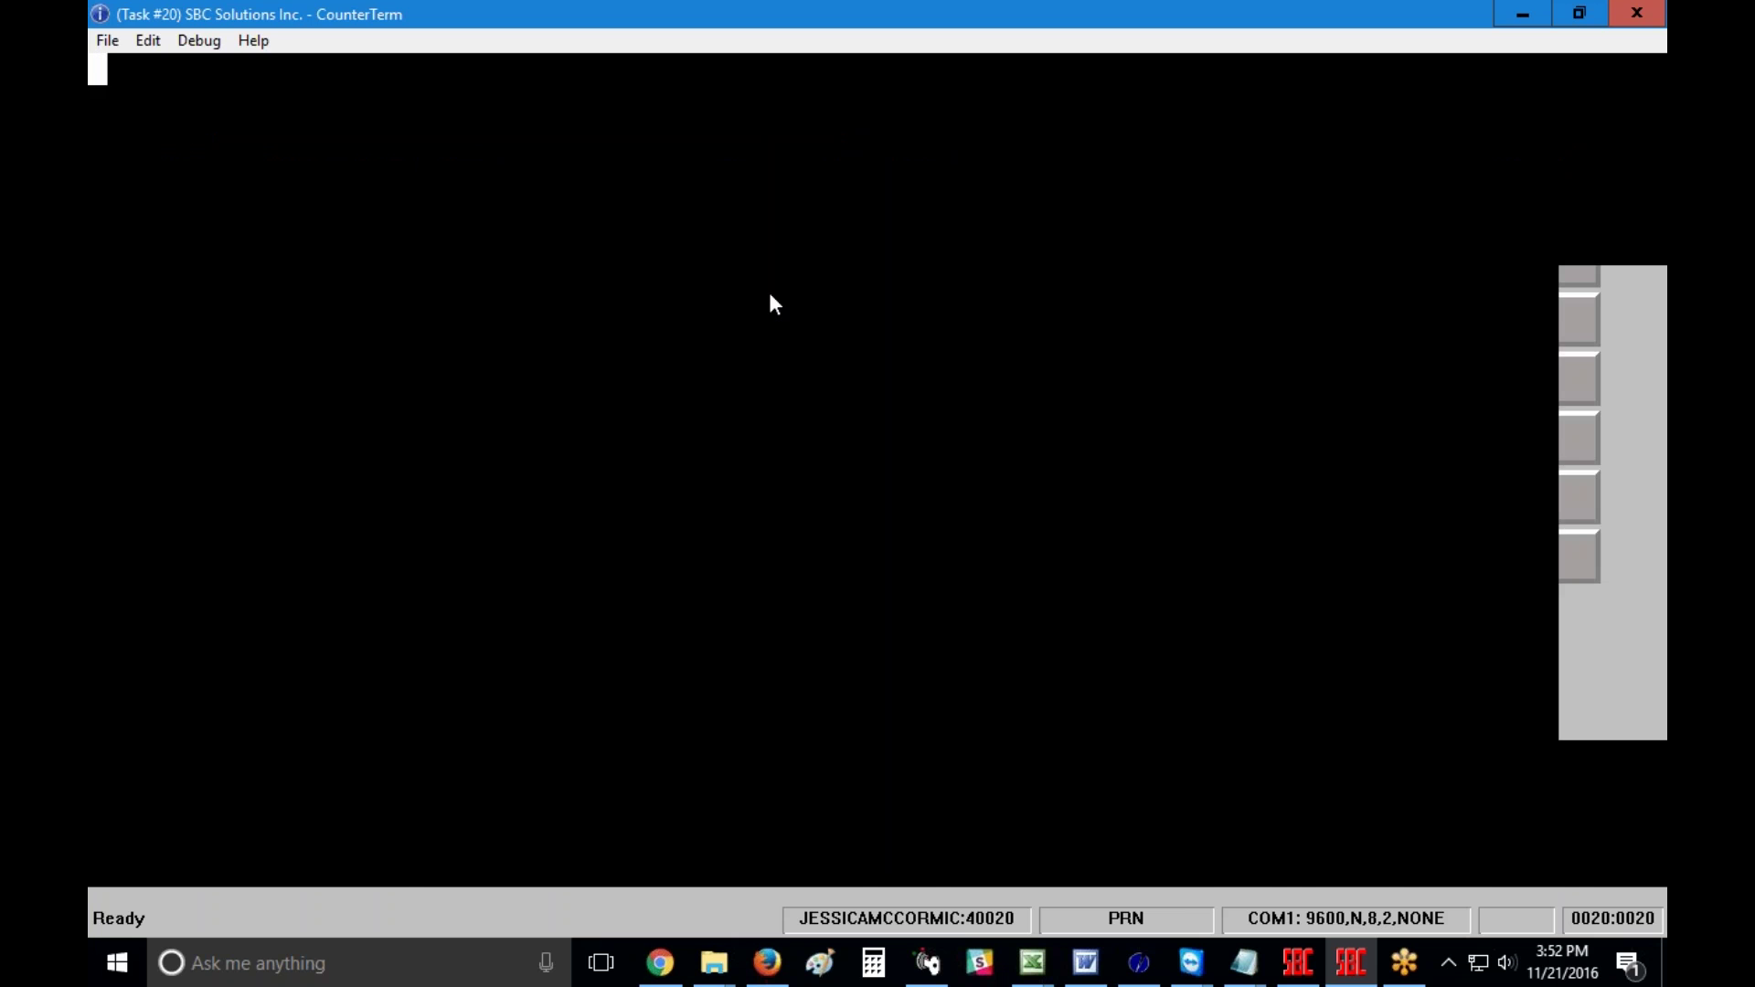
# Step: Reopen Hold Queue Status with the default print-only options and run the report to check the remaining entries
pyautogui.press('Return')
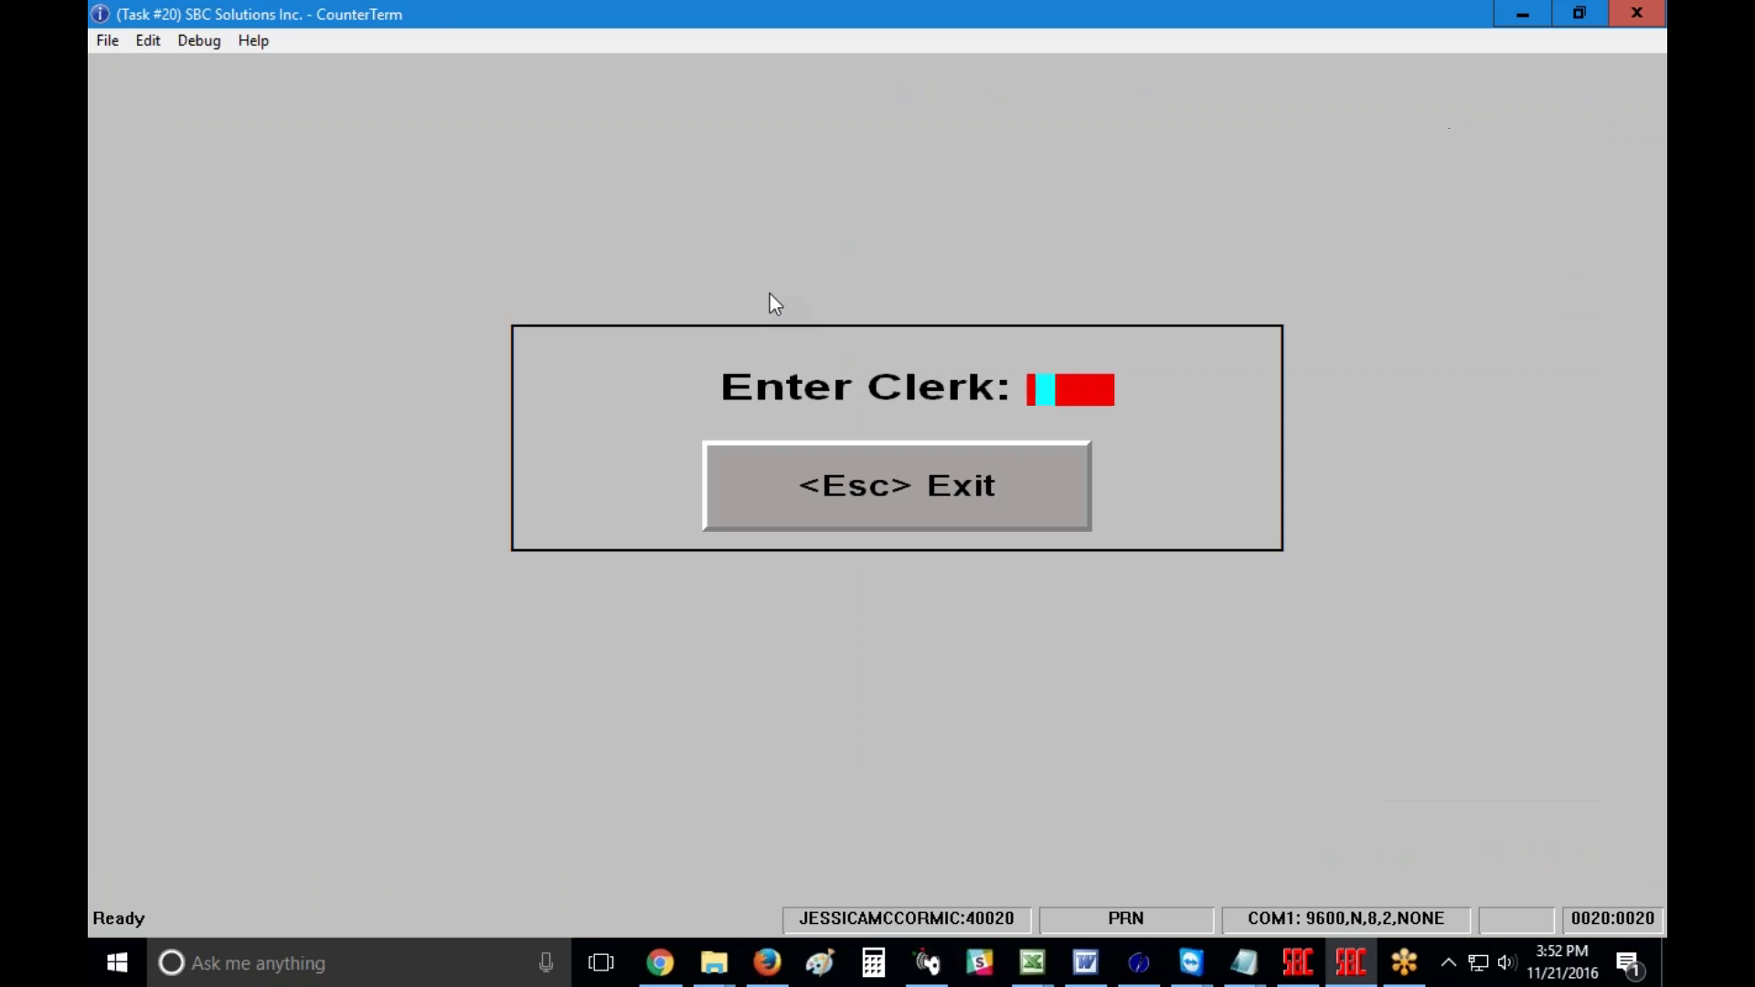
pyautogui.press('Return')
pyautogui.press('Return')
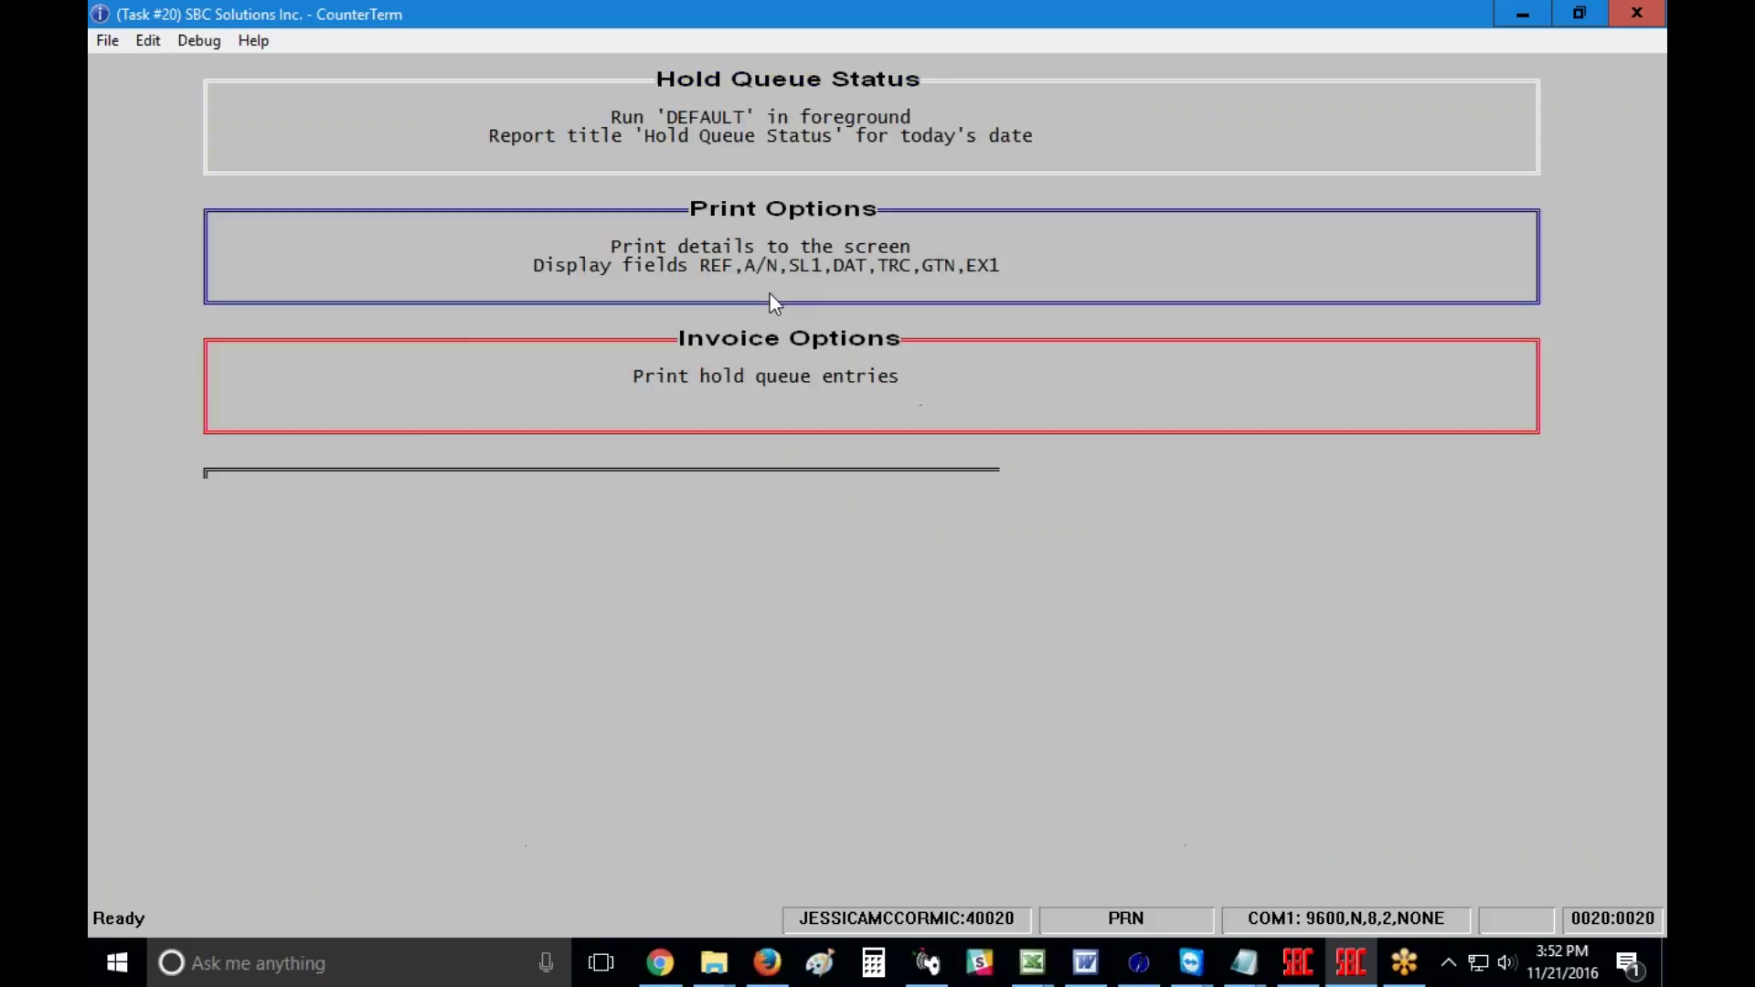
pyautogui.press('Return')
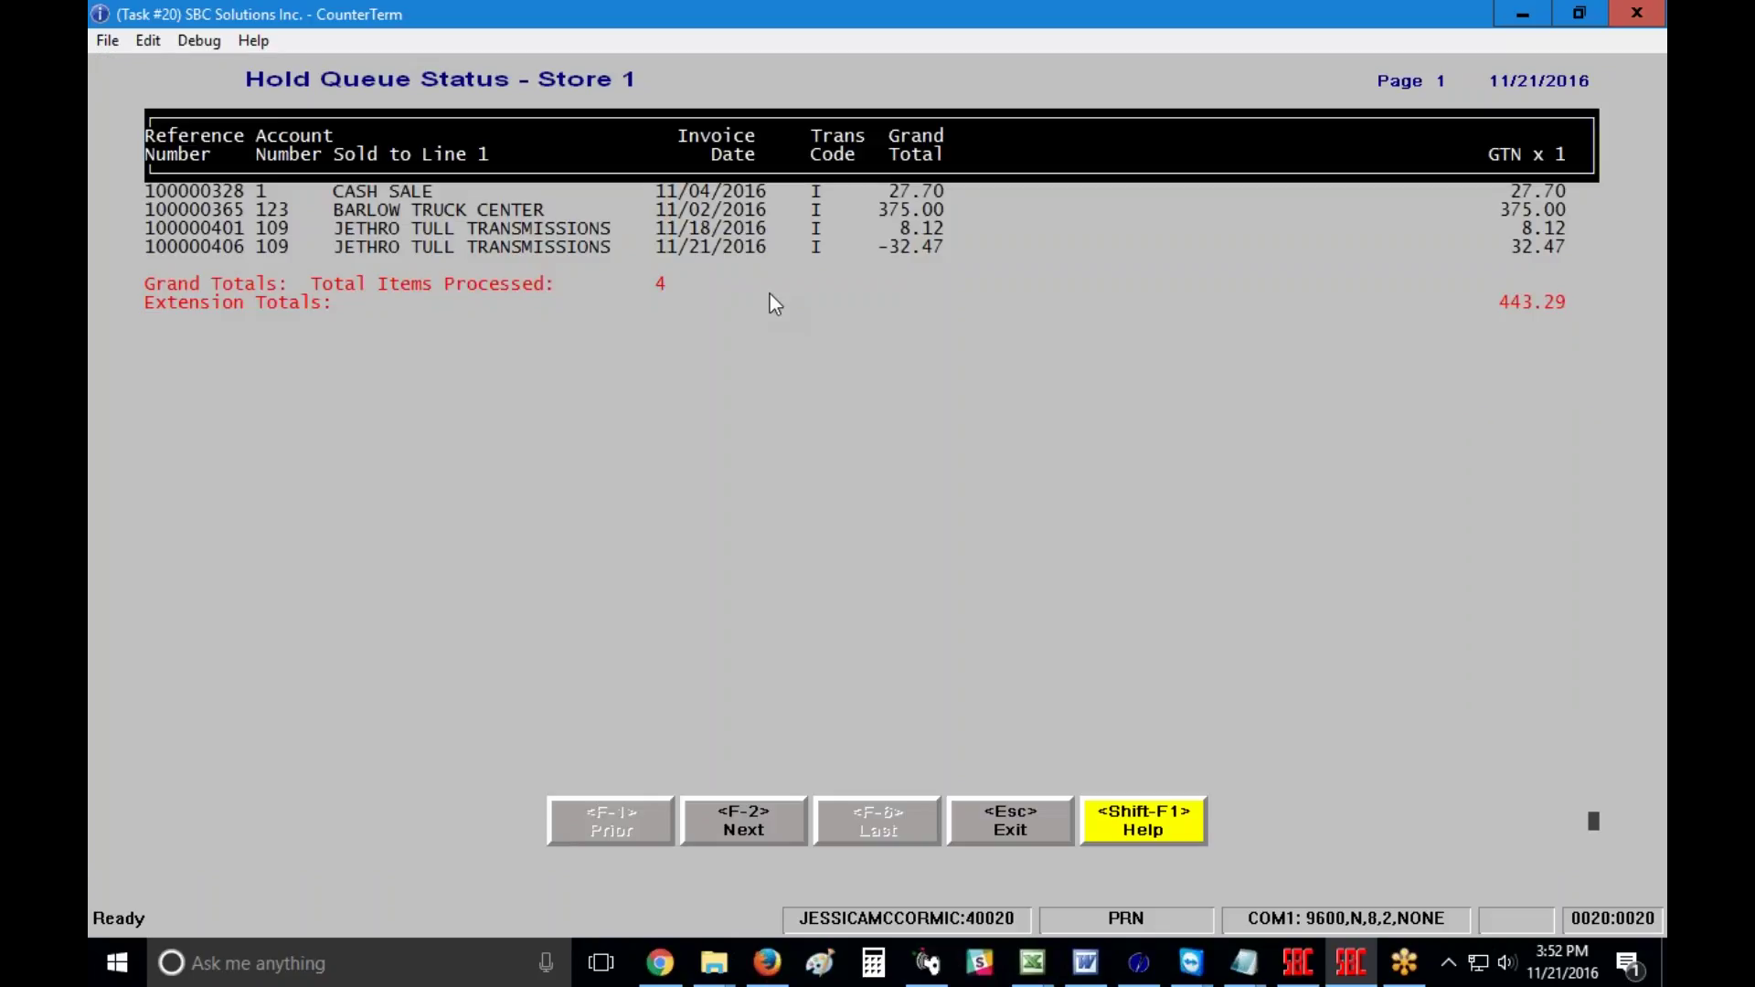